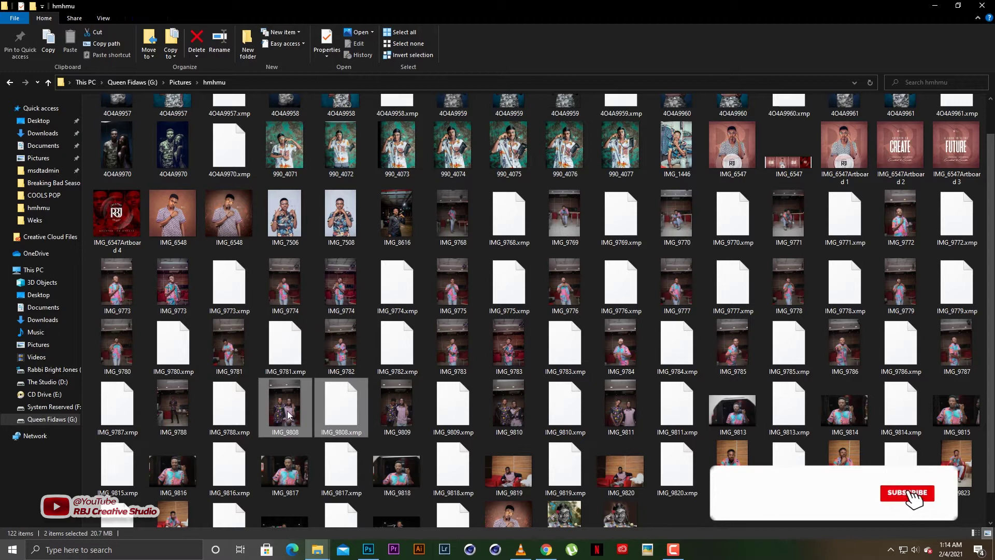
# Step: Open the raw photo IMG_9808 from the hmhmu folder in Photoshop's Camera Raw and reset its settings to default
pyautogui.moveTo(284, 422); pyautogui.dragTo(495, 2)
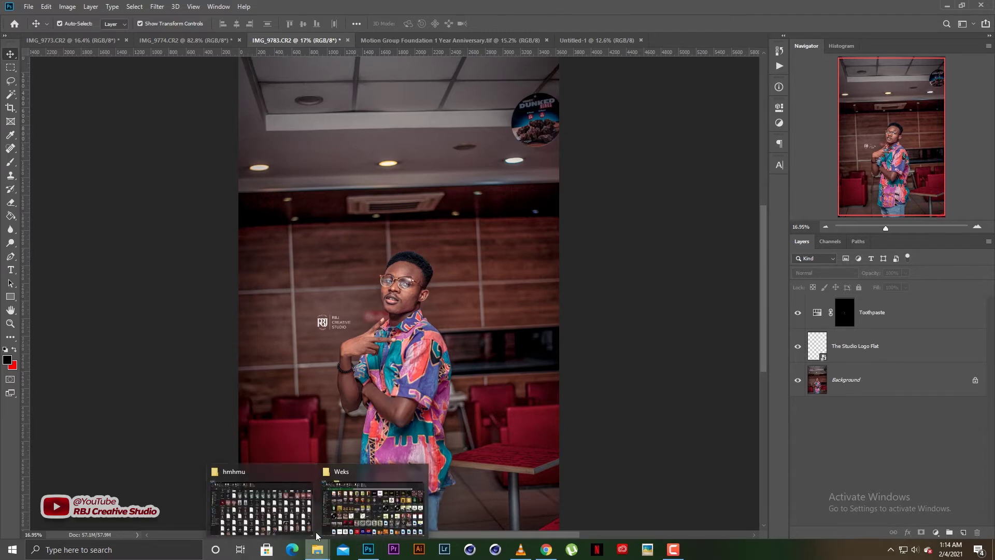
pyautogui.click(311, 528)
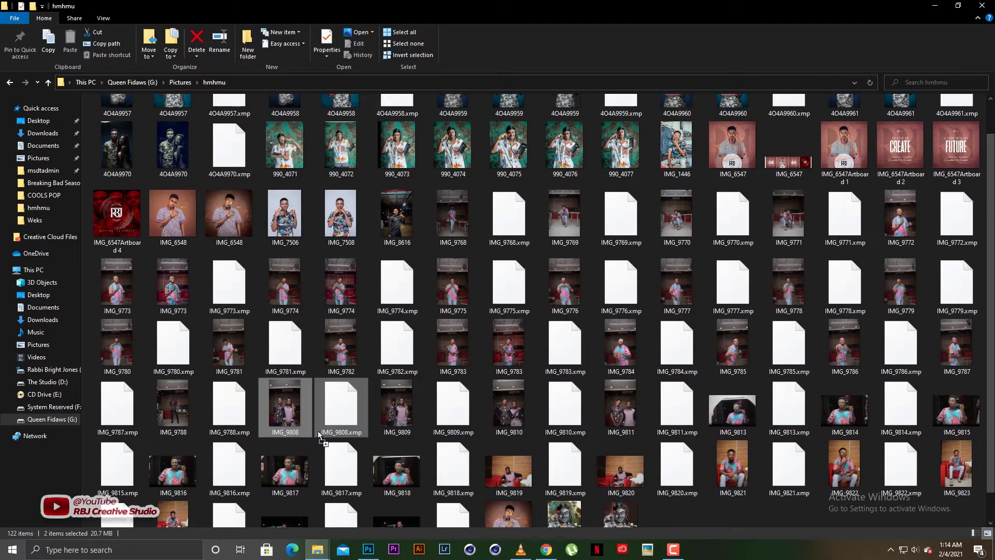
pyautogui.moveTo(346, 428); pyautogui.dragTo(368, 549)
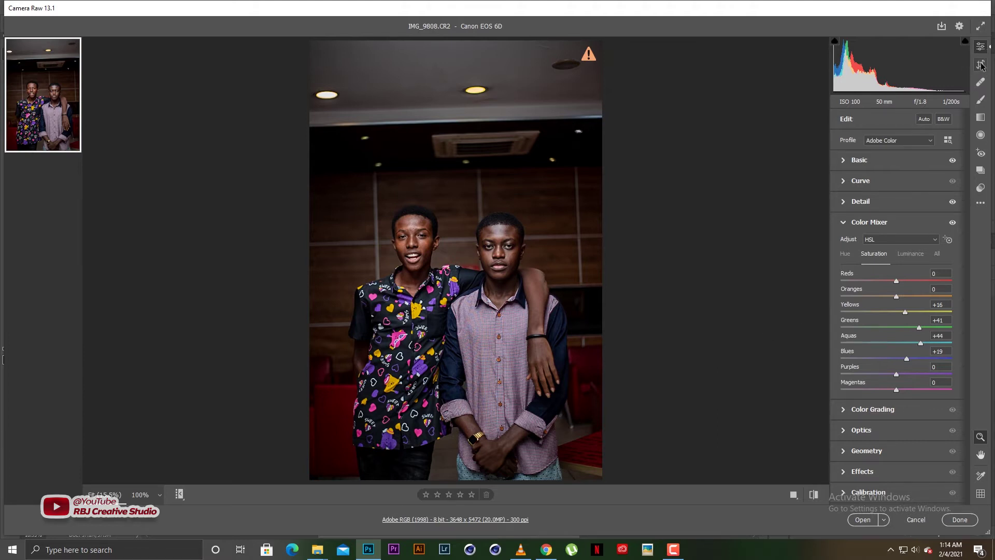
pyautogui.click(980, 203)
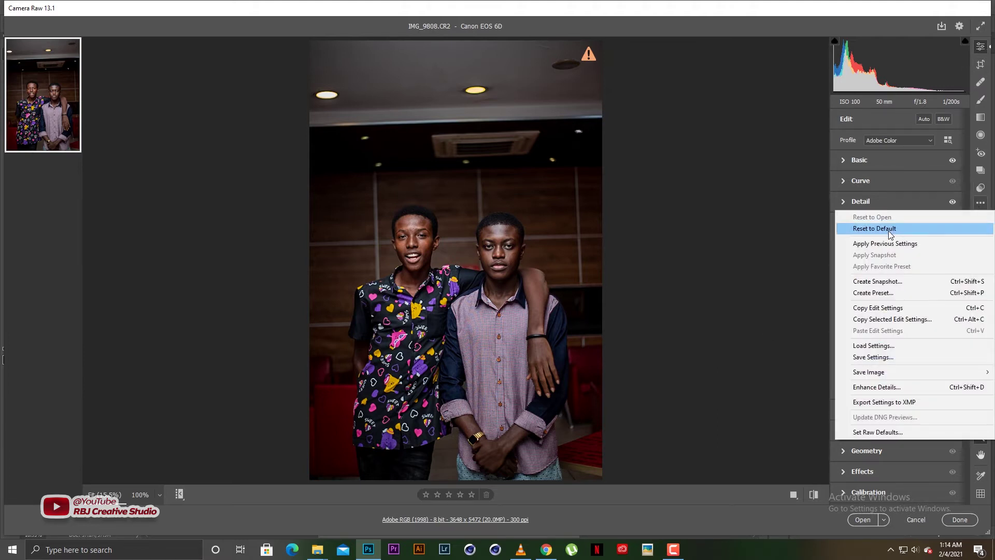
pyautogui.click(907, 229)
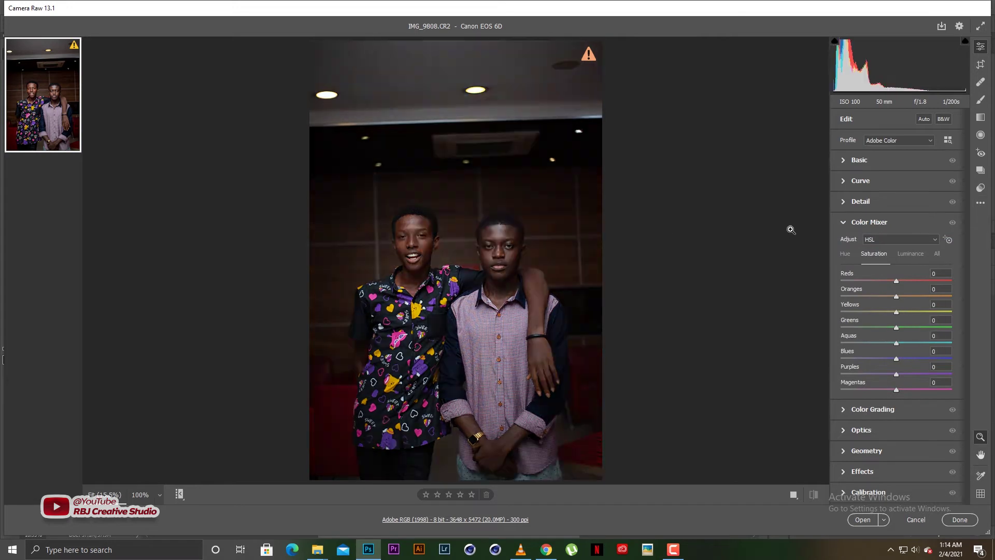
# Step: Try a cooler Temperature of 3700 in the Basic settings, and return it to 4700
pyautogui.click(870, 162)
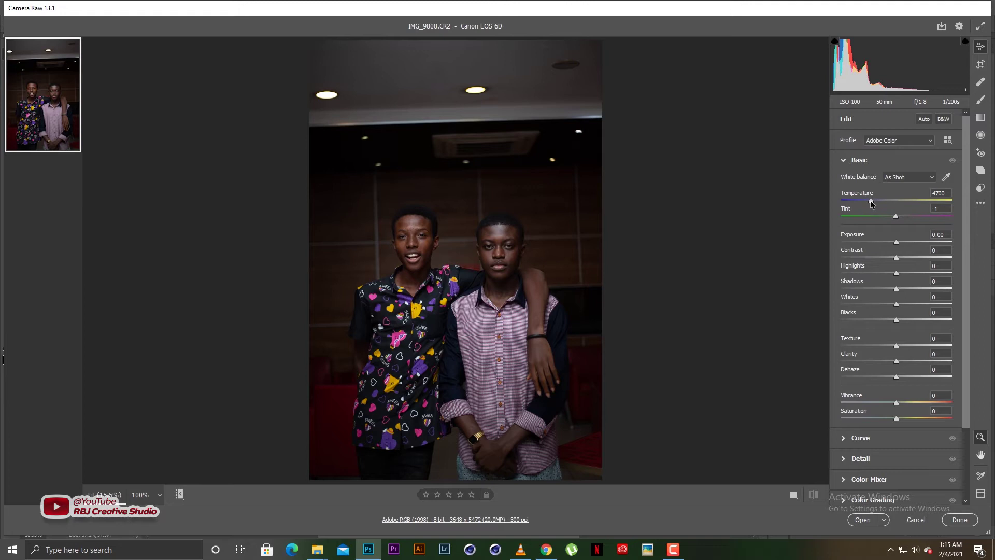
pyautogui.click(869, 202)
pyautogui.moveTo(868, 202); pyautogui.dragTo(859, 202)
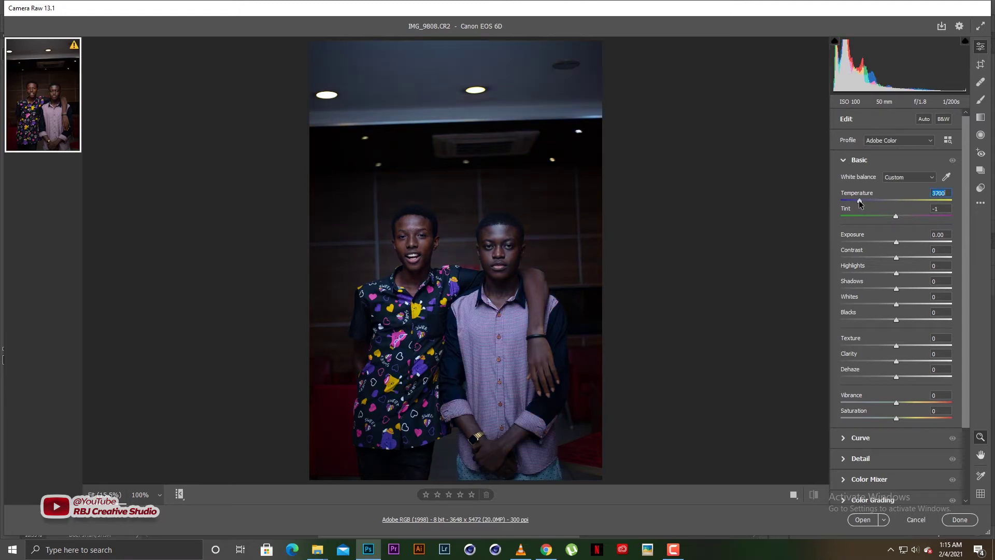
pyautogui.moveTo(859, 200)
pyautogui.mouseDown()
pyautogui.moveTo(919, 199)
pyautogui.moveTo(869, 196)
pyautogui.mouseUp()
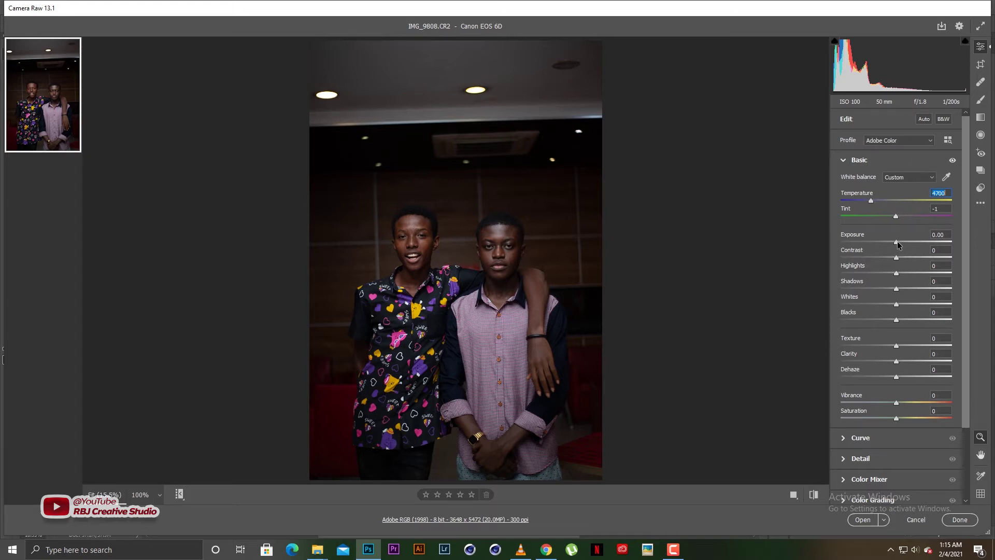
# Step: Set the Basic tone values to Exposure +0.50, Contrast +21, Highlights -74 and Shadows +59
pyautogui.moveTo(898, 242); pyautogui.dragTo(903, 242)
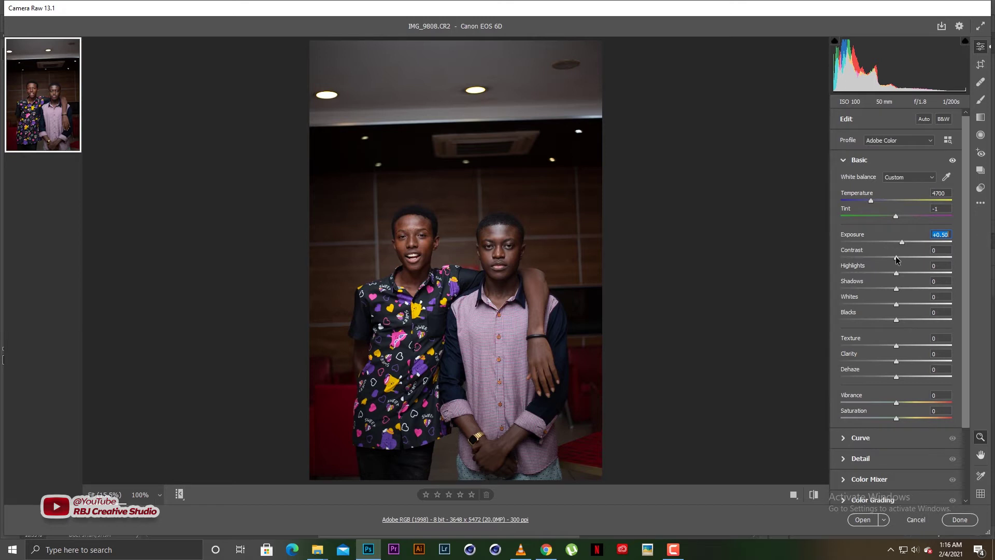
pyautogui.moveTo(897, 259)
pyautogui.mouseDown()
pyautogui.moveTo(925, 254)
pyautogui.moveTo(907, 254)
pyautogui.mouseUp()
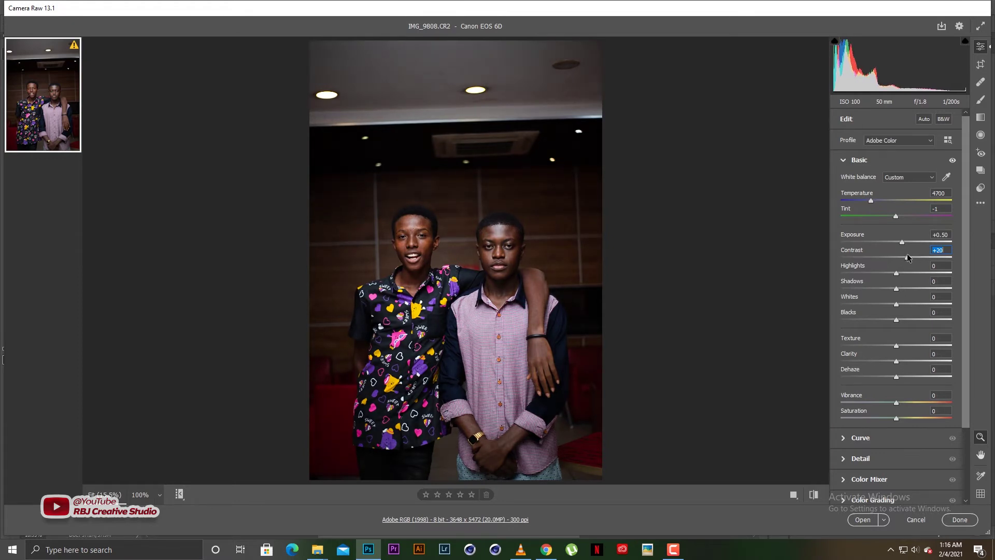
pyautogui.moveTo(906, 256); pyautogui.dragTo(857, 273)
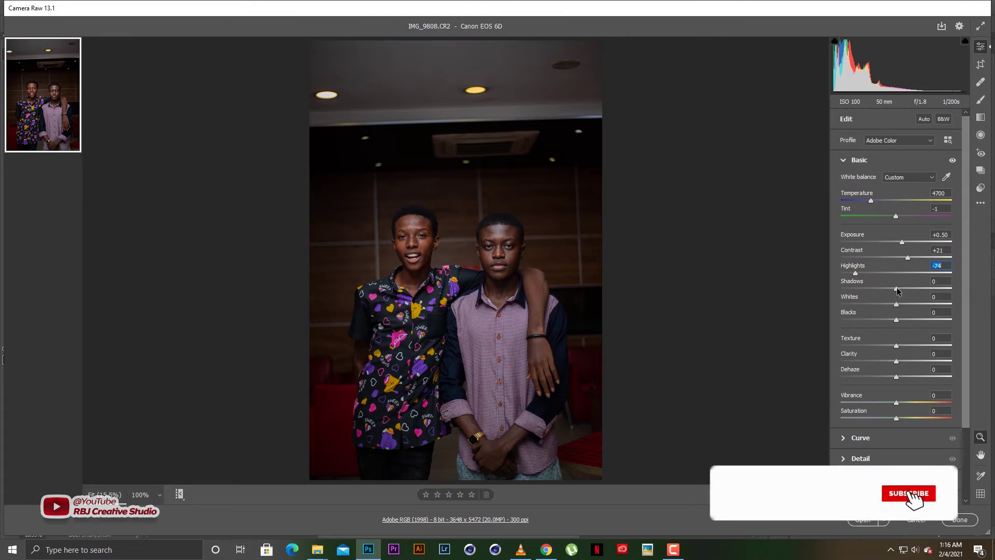
pyautogui.moveTo(898, 291); pyautogui.dragTo(926, 289)
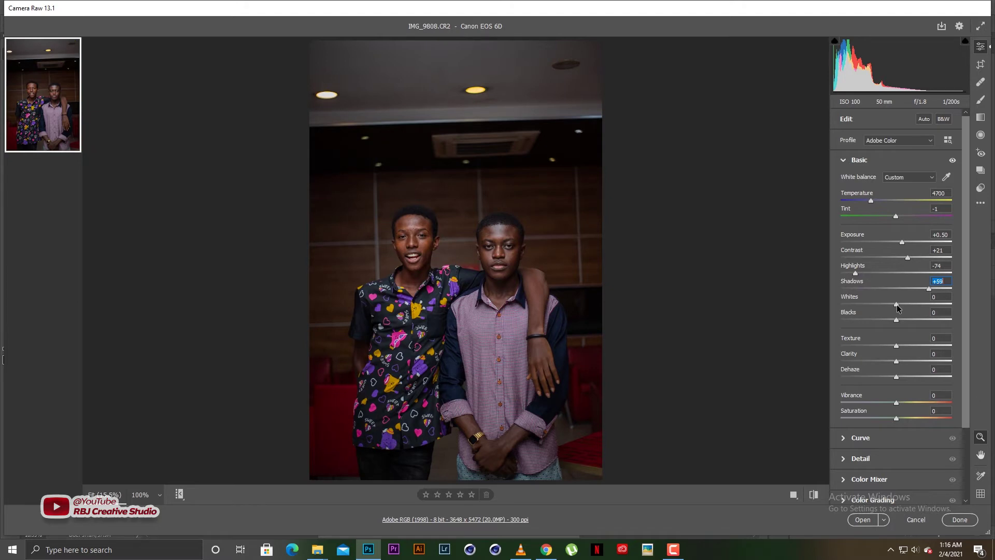
# Step: Set Whites to -64 and Blacks to -16
pyautogui.moveTo(896, 304); pyautogui.dragTo(861, 304)
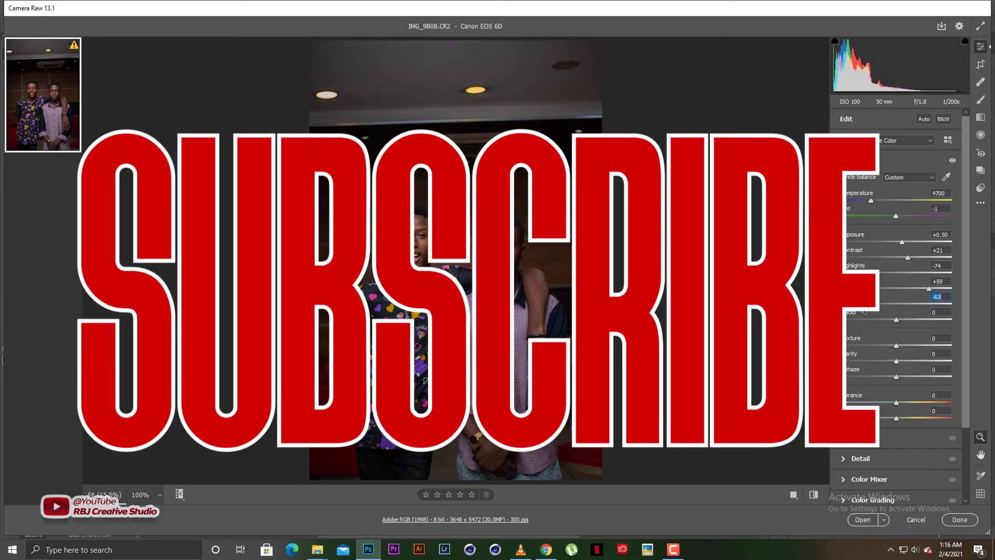
pyautogui.moveTo(862, 310); pyautogui.dragTo(859, 309)
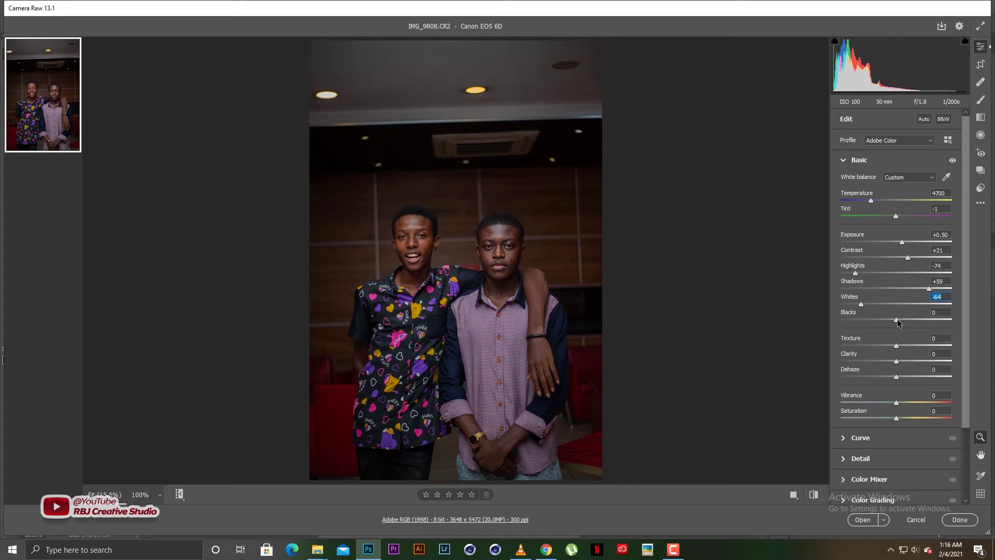
pyautogui.moveTo(897, 318)
pyautogui.mouseDown()
pyautogui.moveTo(905, 320)
pyautogui.moveTo(888, 318)
pyautogui.mouseUp()
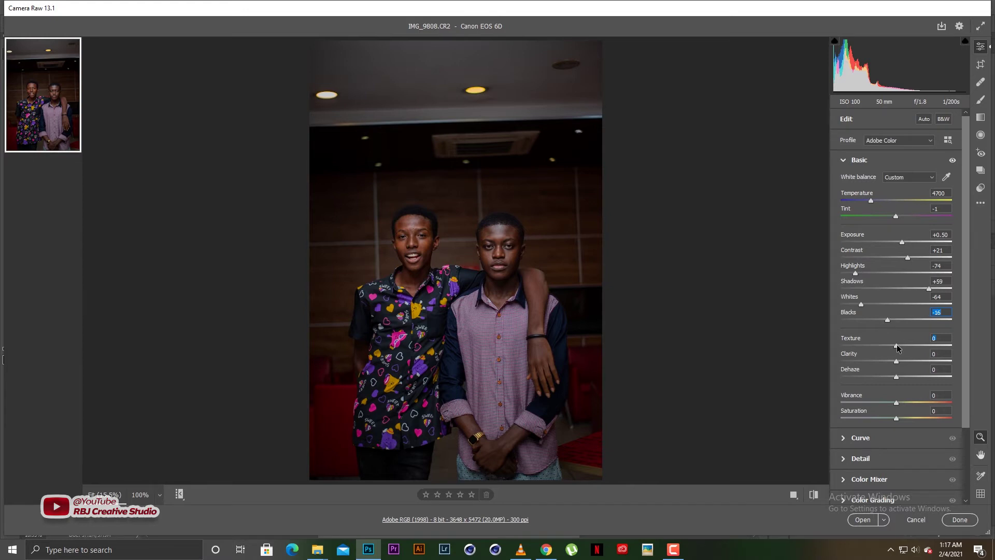
# Step: Try Texture at +59 and +92 on the face of the man in the checked shirt, and settle on Texture +19 and Clarity +28
pyautogui.moveTo(897, 347); pyautogui.dragTo(929, 345)
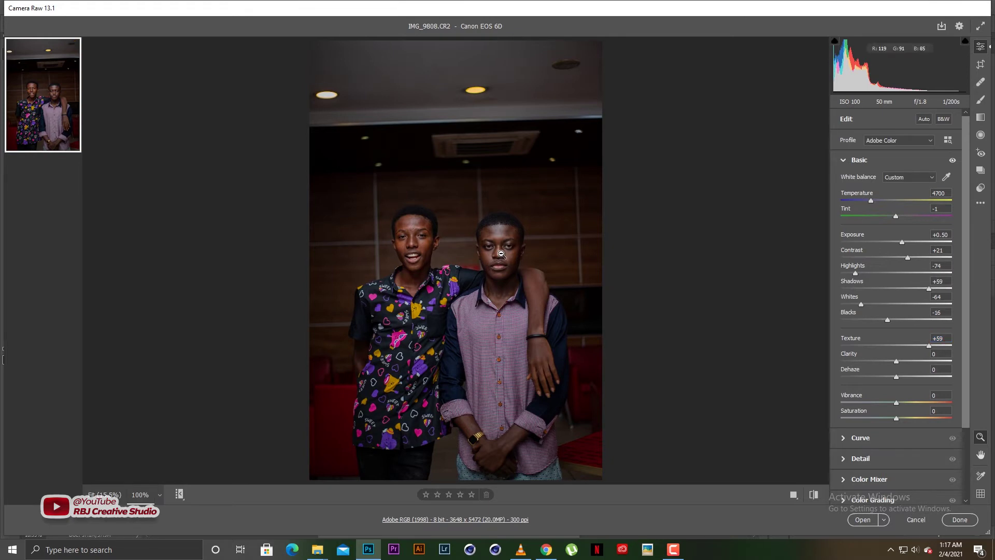
pyautogui.click(505, 250)
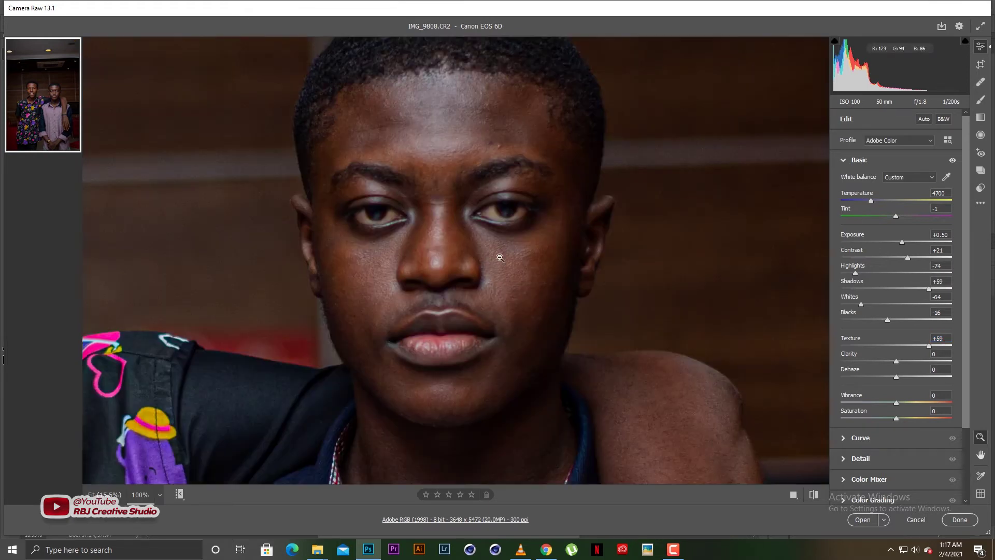
pyautogui.moveTo(930, 346); pyautogui.dragTo(949, 349)
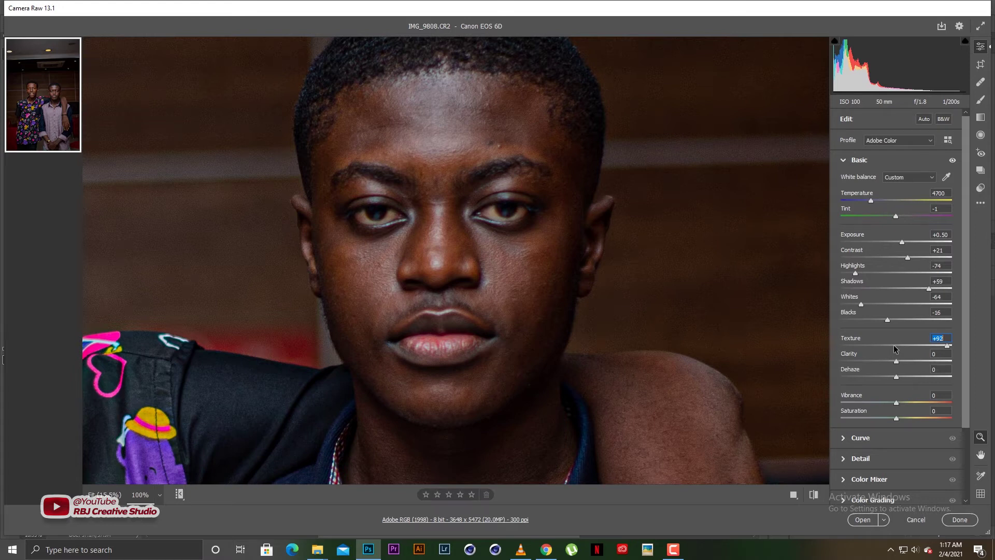
pyautogui.doubleClick(947, 346)
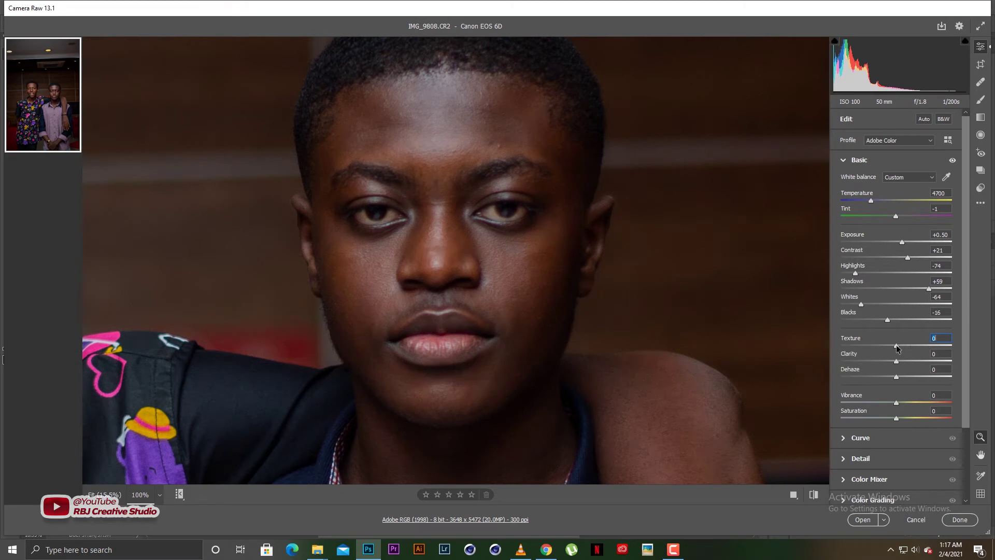
pyautogui.moveTo(897, 348); pyautogui.dragTo(911, 361)
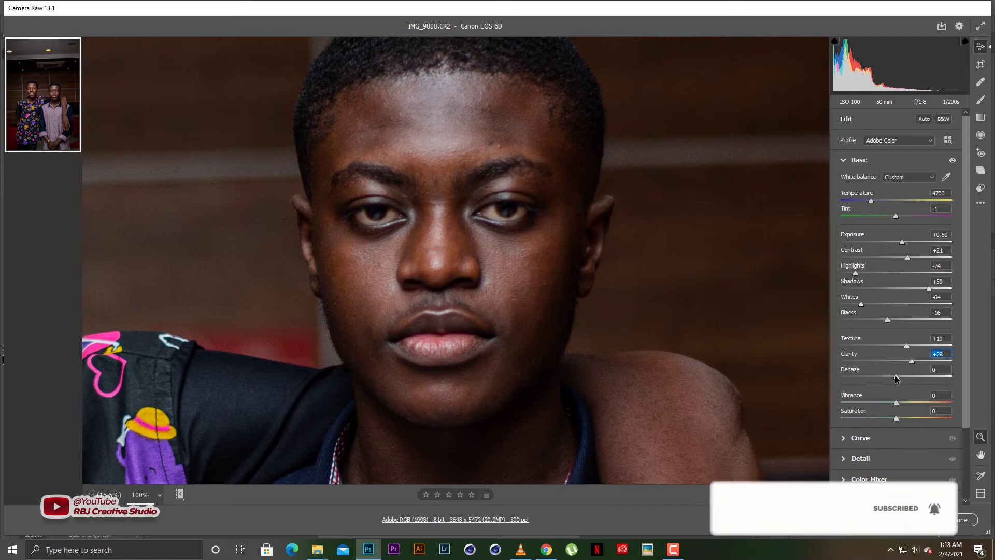
# Step: Try Dehaze at -50 and -59 on the whole photo, and reset it to 0
pyautogui.moveTo(895, 380); pyautogui.dragTo(870, 380)
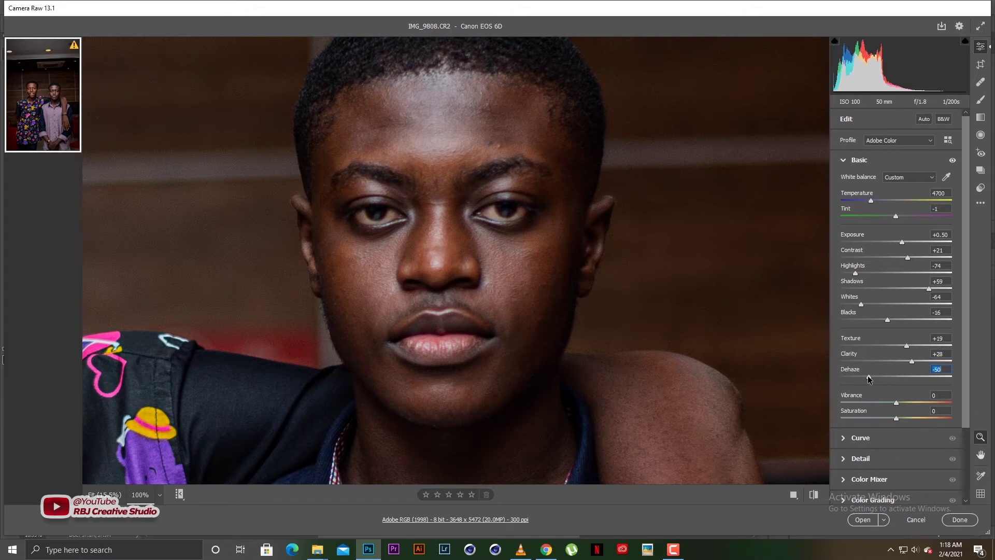
pyautogui.rightClick(438, 166)
pyautogui.press('Escape')
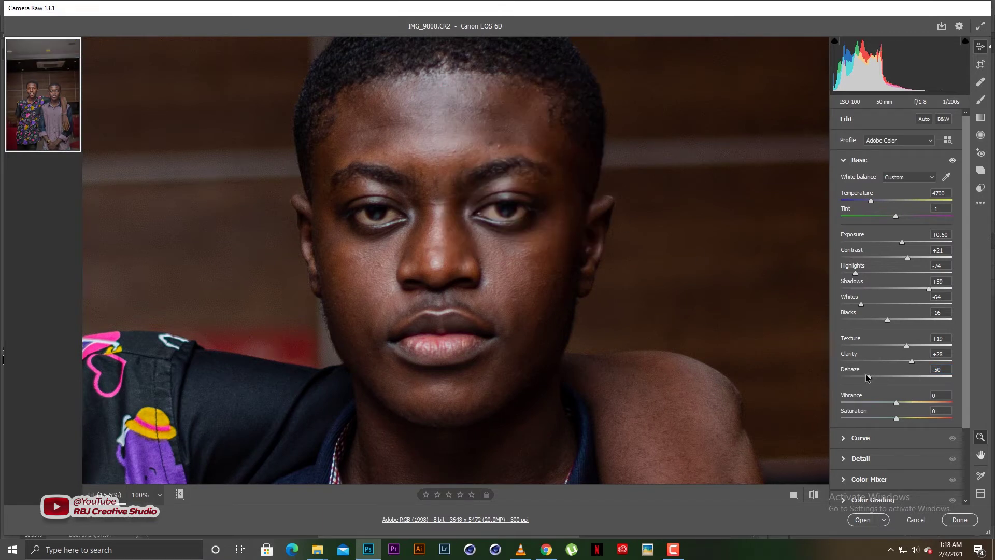
pyautogui.hotkey('ctrl', '0')
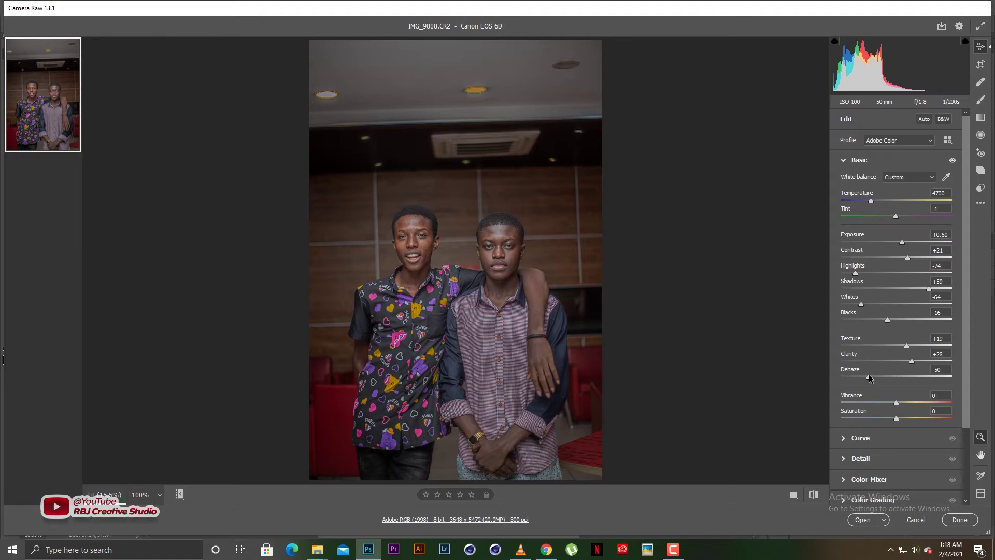
pyautogui.click(869, 375)
pyautogui.moveTo(870, 377)
pyautogui.mouseDown()
pyautogui.moveTo(926, 381)
pyautogui.moveTo(864, 382)
pyautogui.mouseUp()
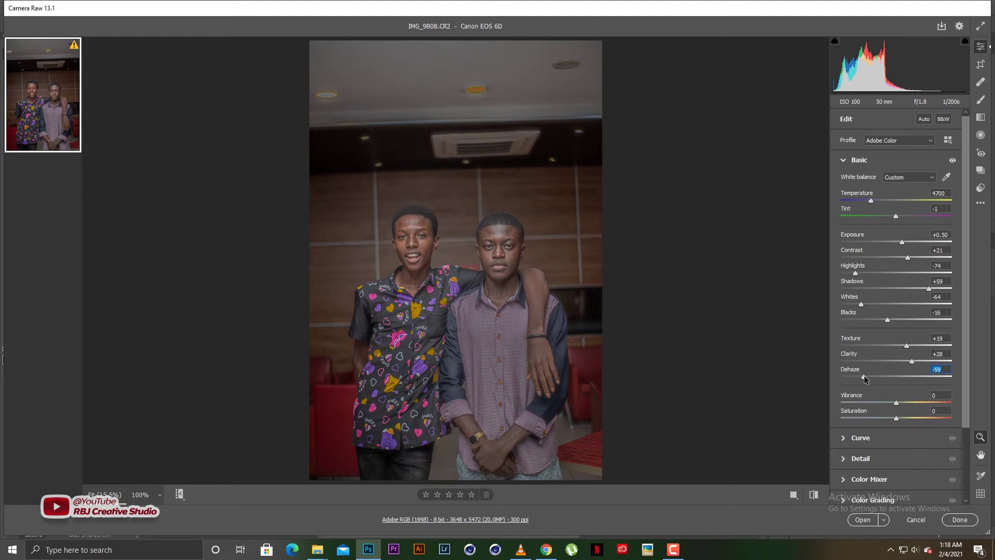
pyautogui.write('0')
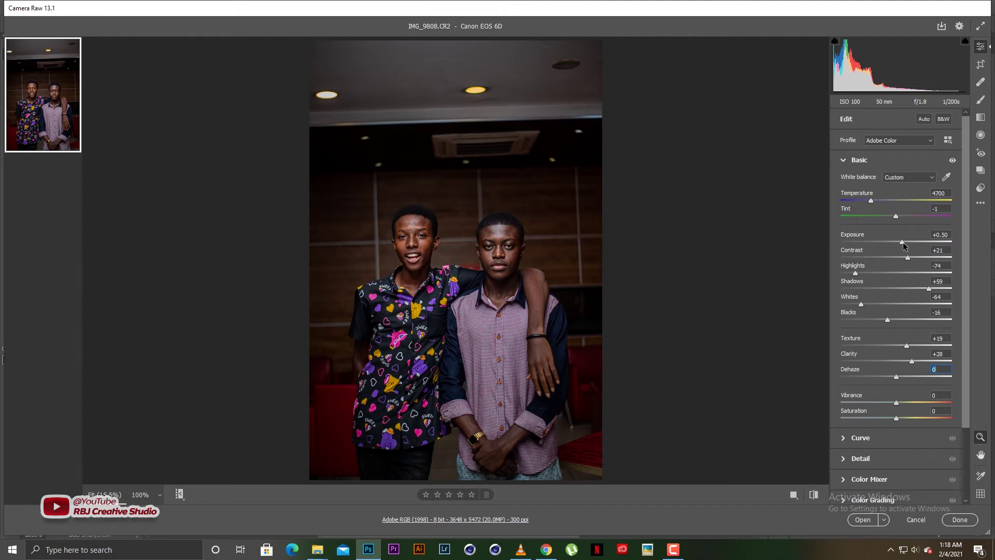
# Step: Set the Exposure to +0.95 and close the Basic settings
pyautogui.moveTo(902, 242); pyautogui.dragTo(907, 242)
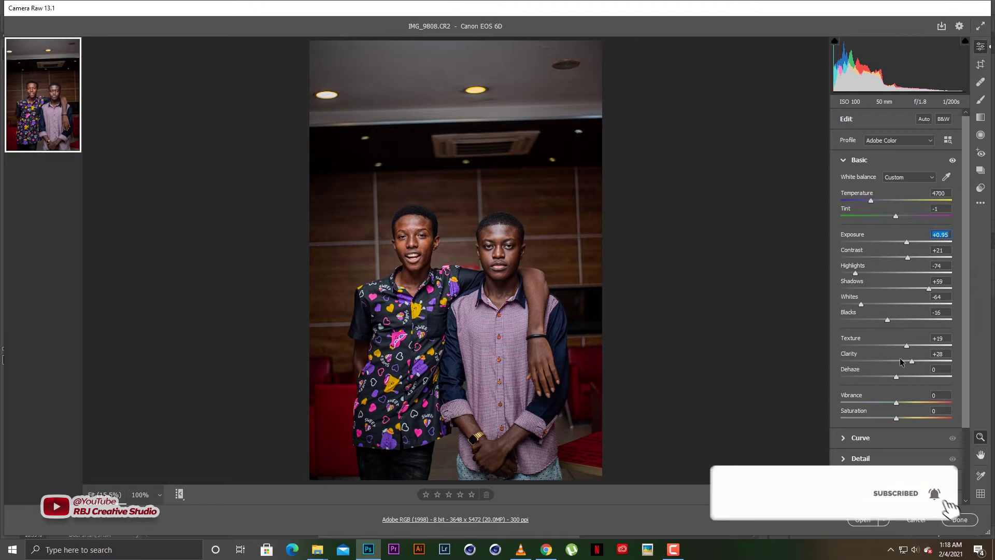
pyautogui.click(859, 161)
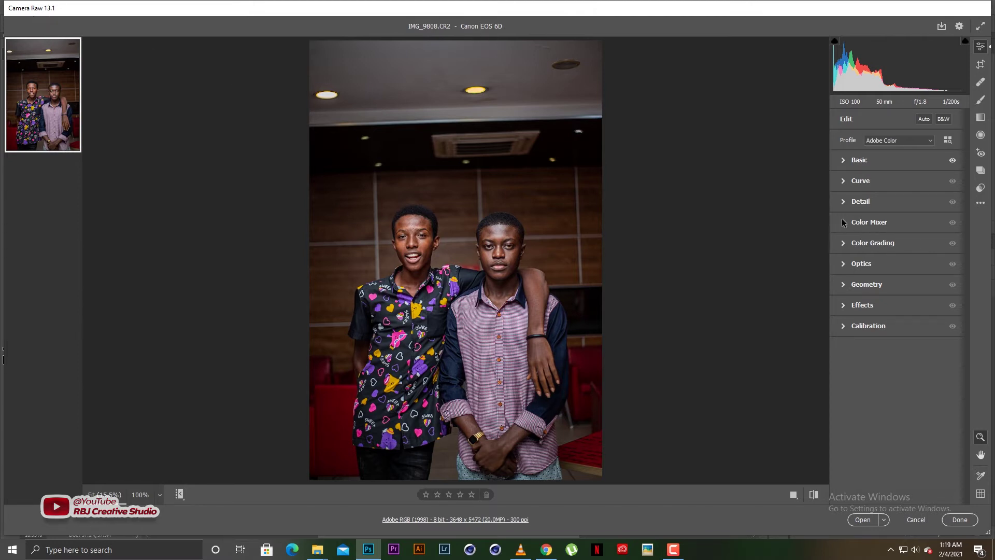
# Step: Try an S-shaped parametric curve with Lights at +12 and Darks at -19, and undo both curve changes
pyautogui.click(867, 181)
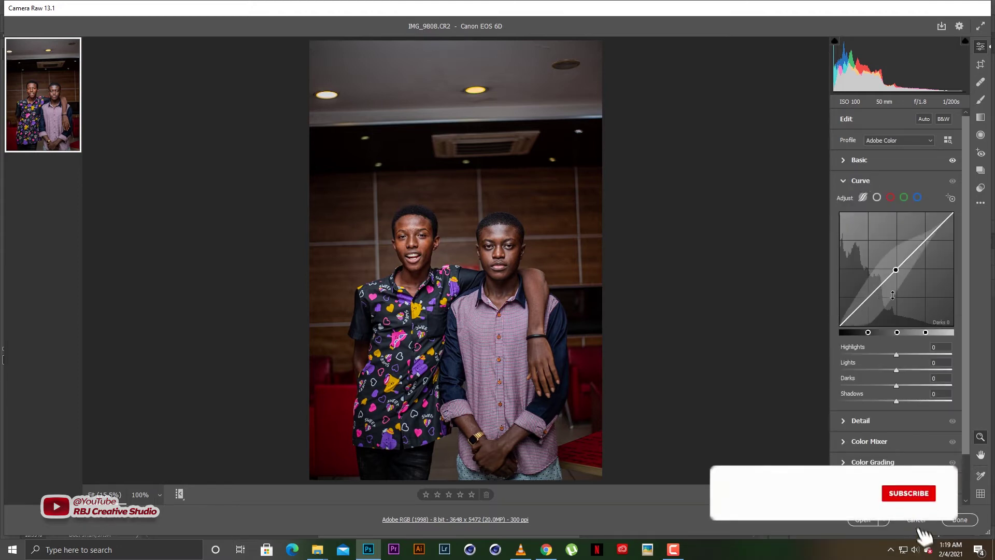
pyautogui.click(896, 269)
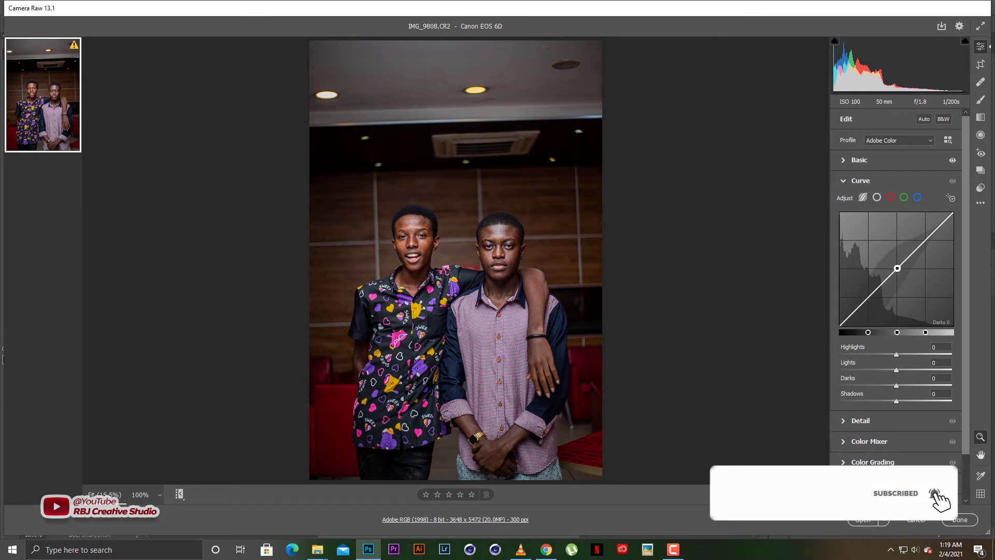
pyautogui.moveTo(897, 269); pyautogui.dragTo(923, 238)
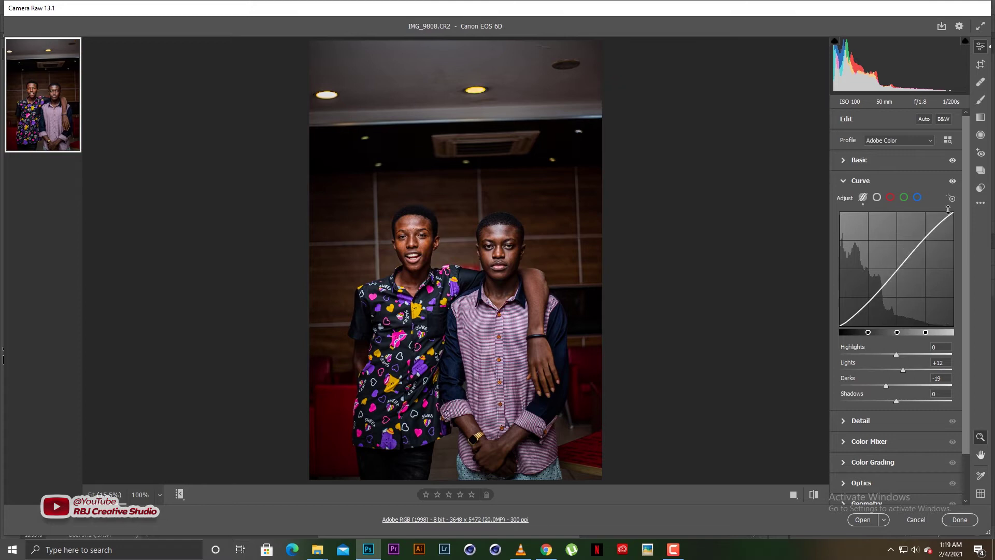
pyautogui.hotkey('ctrl', 'z')
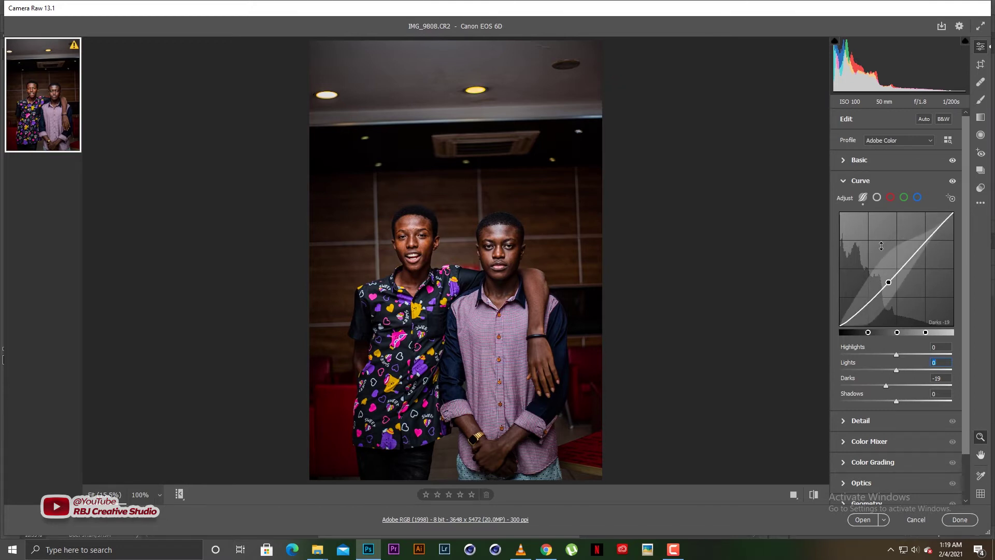
pyautogui.hotkey('ctrl', 'z')
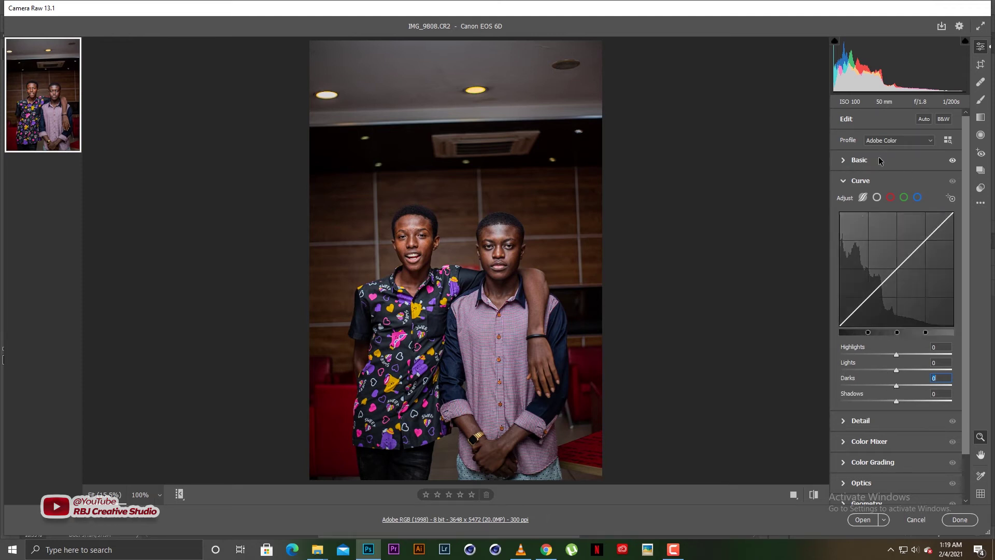
pyautogui.click(859, 180)
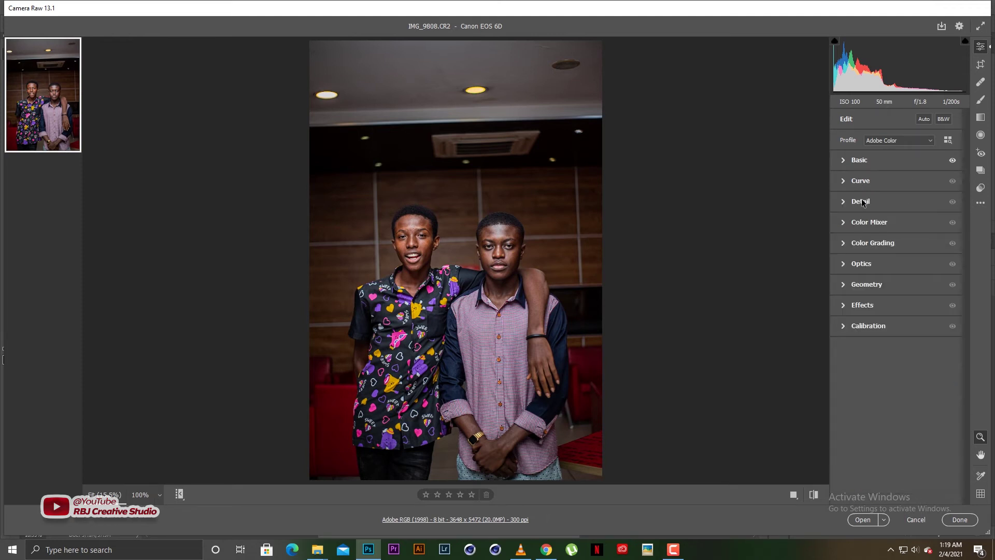
# Step: Set Color Noise Reduction to 0 in the Detail settings
pyautogui.click(861, 201)
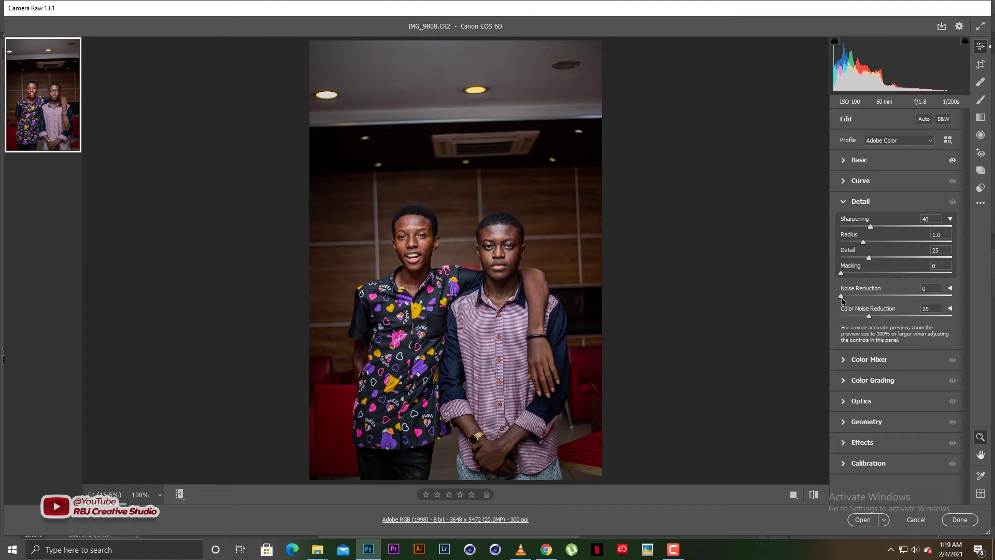
pyautogui.click(869, 315)
pyautogui.write('0')
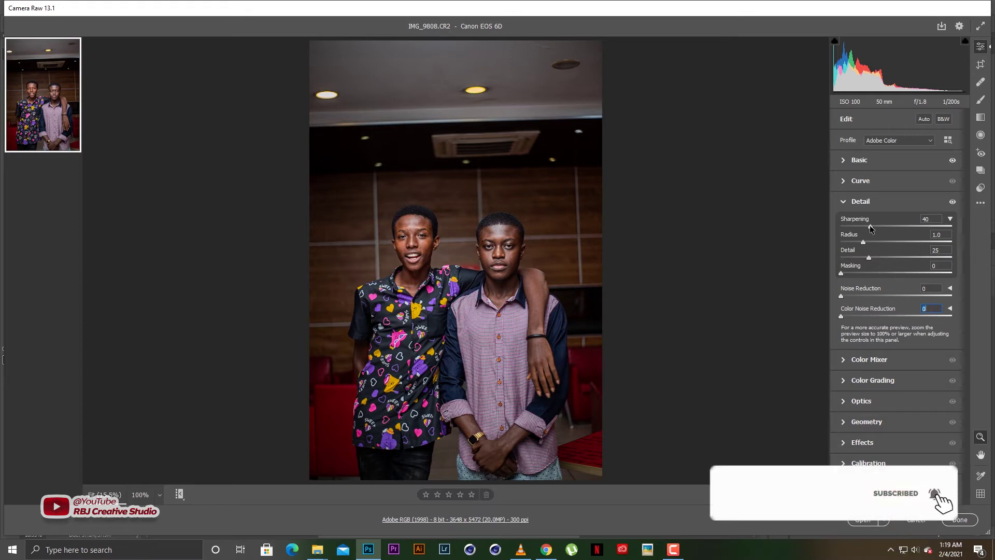
# Step: Set Sharpening to 60, Radius to 1.1, Detail to 34 and Masking to 23, and close the Detail settings
pyautogui.moveTo(870, 225); pyautogui.dragTo(884, 225)
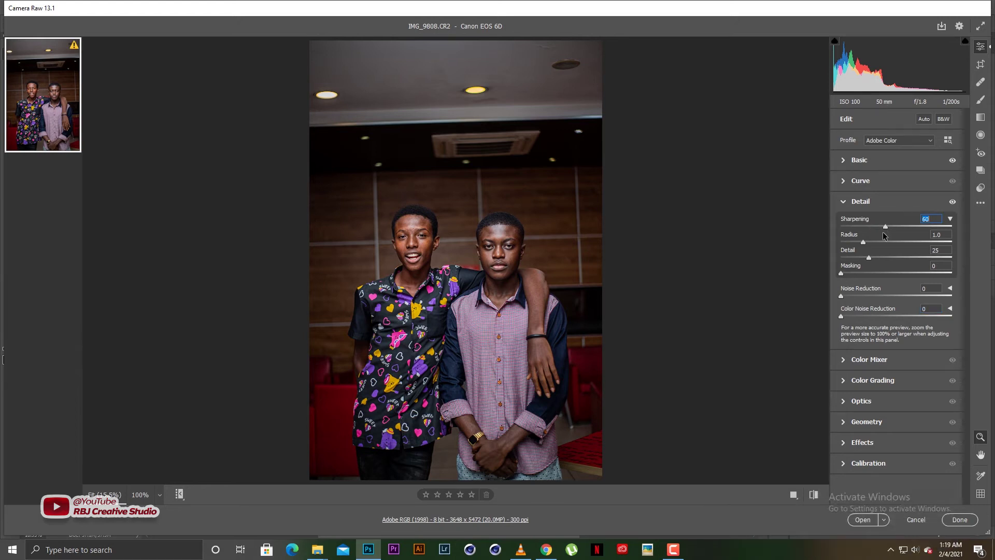
pyautogui.moveTo(862, 242); pyautogui.dragTo(866, 243)
pyautogui.click(869, 257)
pyautogui.click(879, 258)
pyautogui.keyDown('alt'); pyautogui.click(848, 273); pyautogui.keyUp('alt')
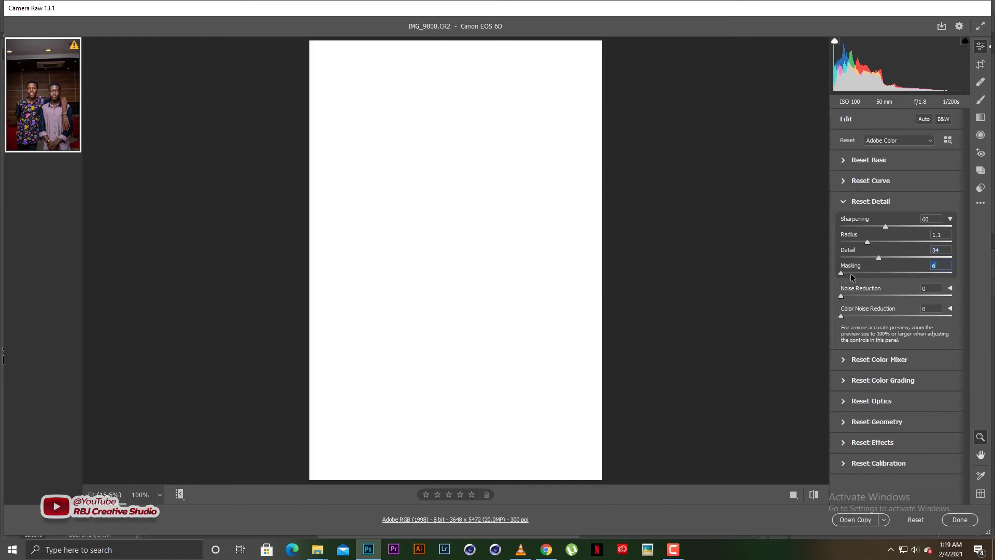
pyautogui.moveTo(850, 275)
pyautogui.mouseDown()
pyautogui.moveTo(874, 274)
pyautogui.moveTo(864, 273)
pyautogui.mouseUp()
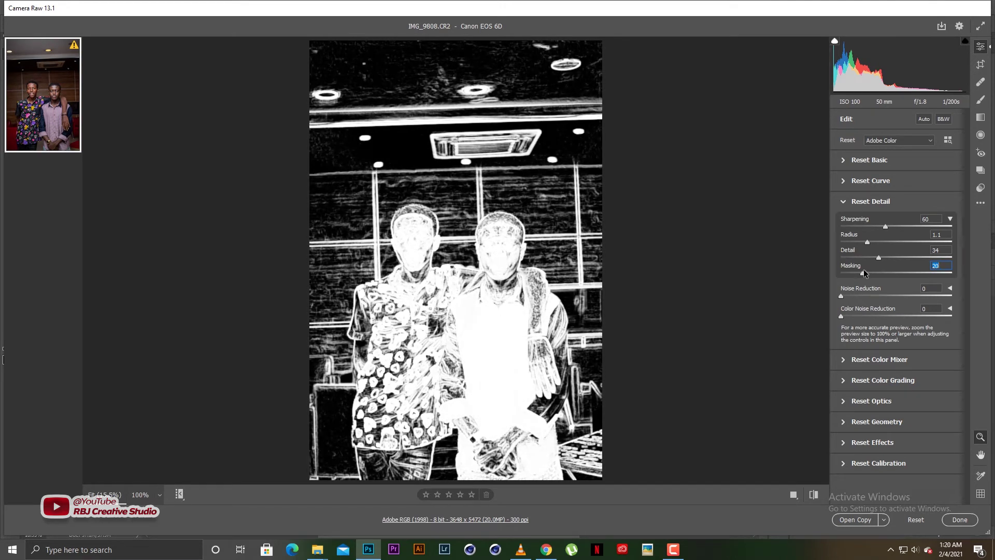
pyautogui.moveTo(864, 269); pyautogui.dragTo(868, 273)
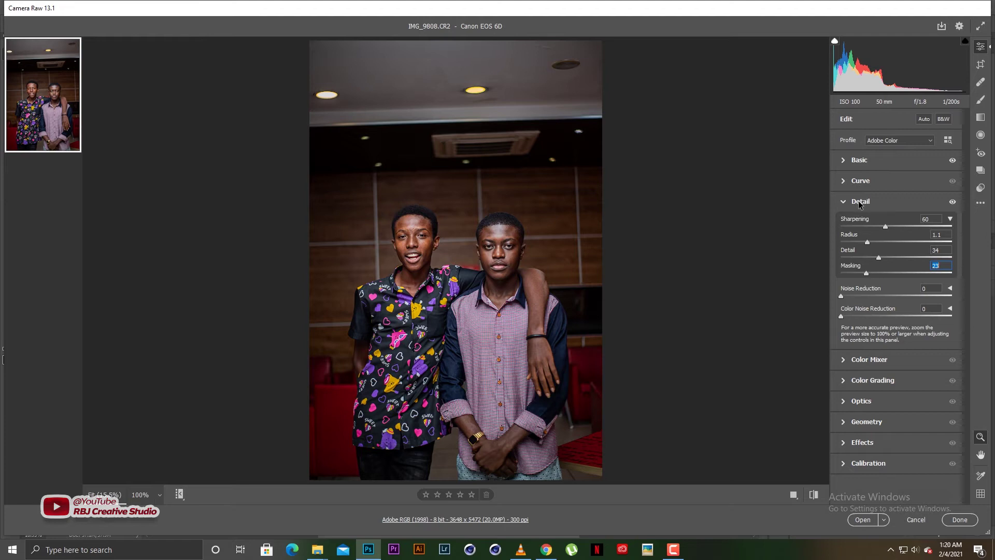
pyautogui.click(857, 202)
# Step: Set Color Mixer saturation to Yellows +9, Greens +41, Aquas +79, Blues +9, Purples -8 and Magentas -8
pyautogui.click(858, 223)
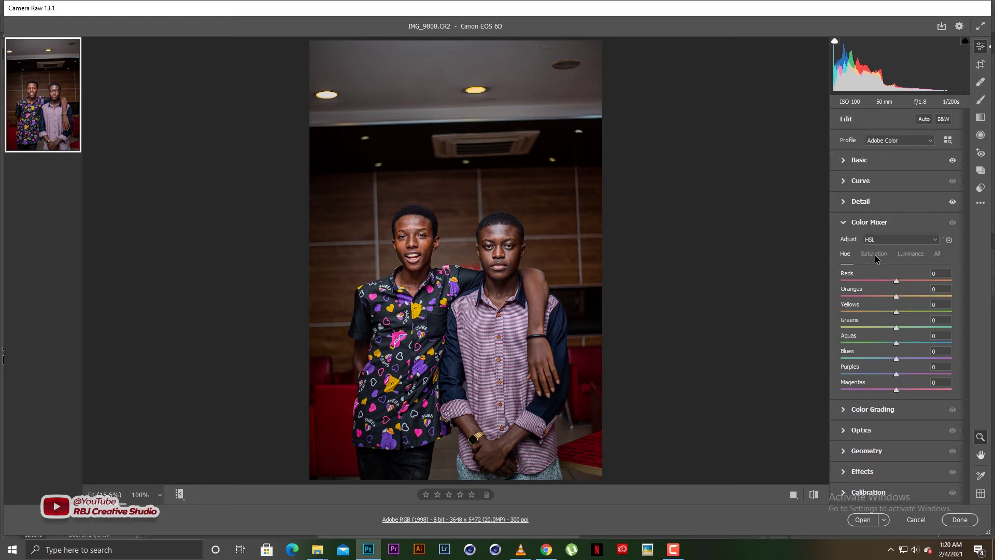
pyautogui.click(846, 254)
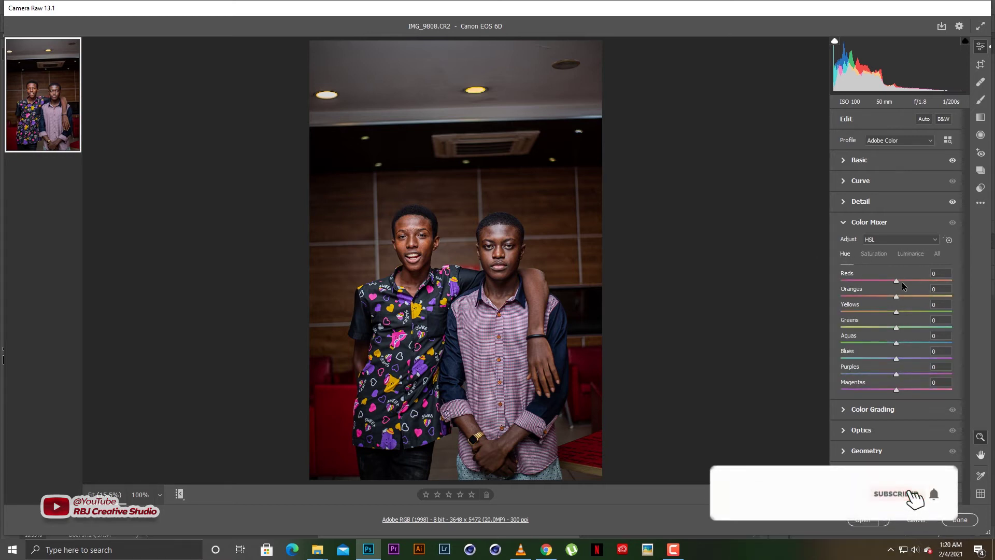
pyautogui.click(870, 256)
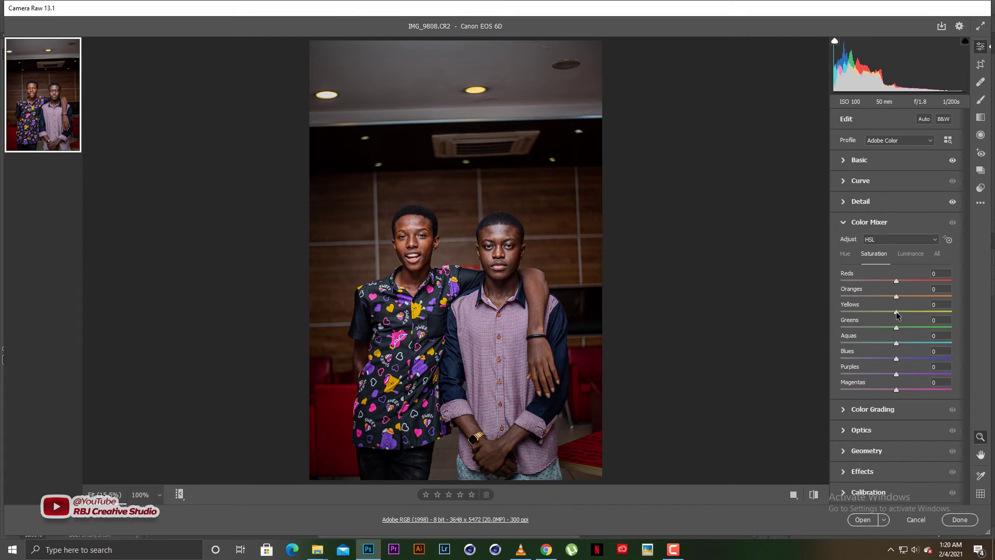
pyautogui.moveTo(896, 314); pyautogui.dragTo(901, 314)
pyautogui.moveTo(940, 341); pyautogui.dragTo(939, 343)
pyautogui.click(897, 359)
pyautogui.moveTo(900, 357); pyautogui.dragTo(902, 358)
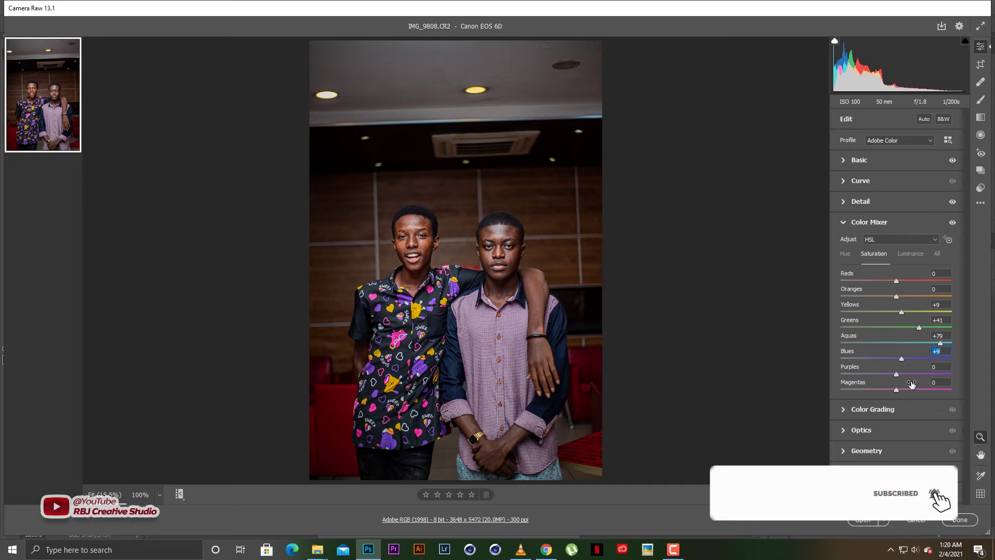
pyautogui.moveTo(896, 373); pyautogui.dragTo(891, 389)
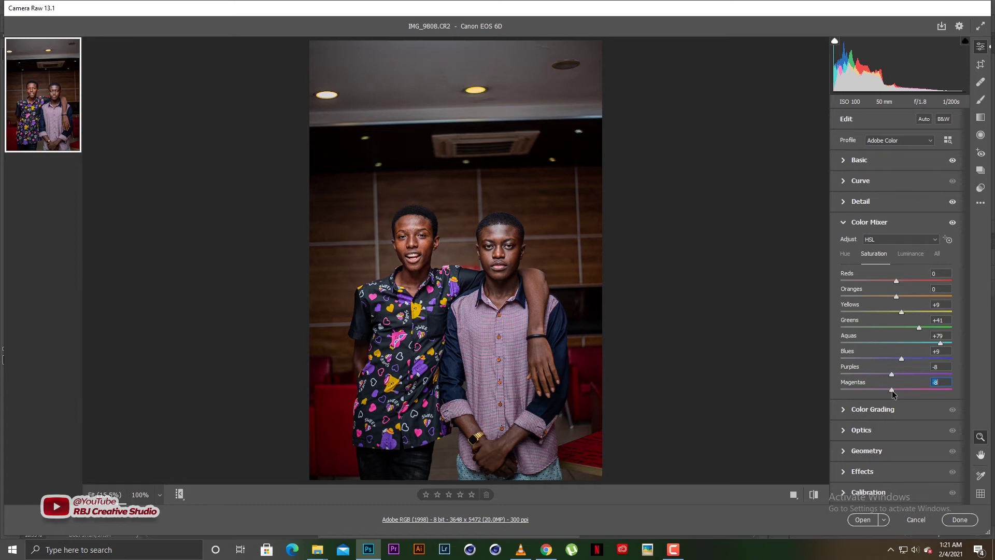
pyautogui.click(852, 225)
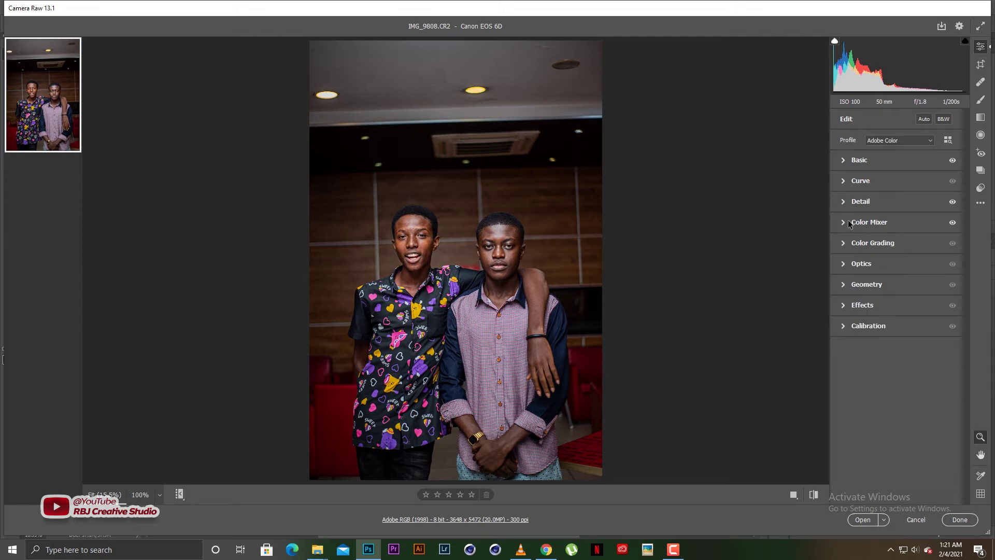
# Step: Try a midtone tint in Color Grading at hue 19, saturation 75 and hue 358, saturation 23, and reset its saturation
pyautogui.click(857, 247)
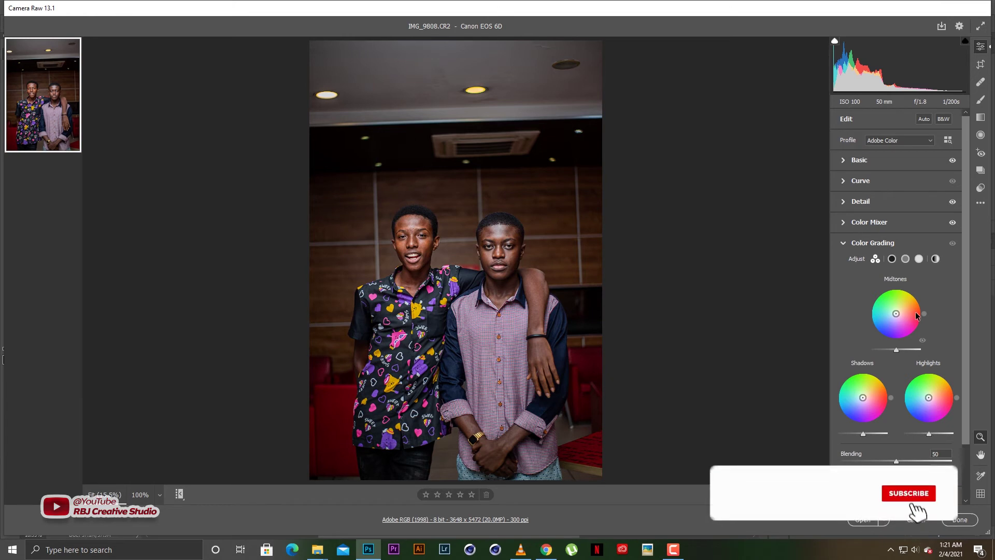
pyautogui.moveTo(895, 313); pyautogui.dragTo(910, 308)
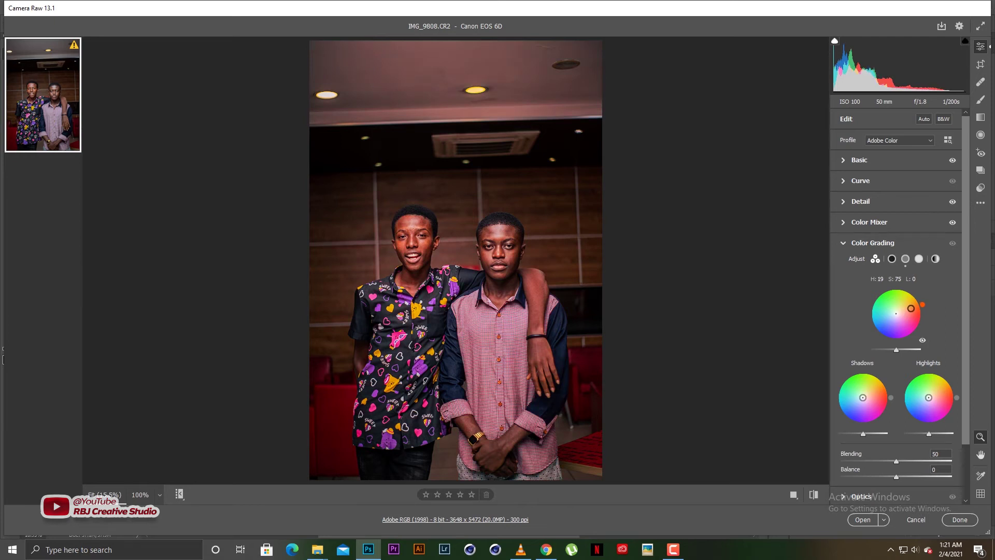
pyautogui.moveTo(909, 309)
pyautogui.mouseDown()
pyautogui.moveTo(912, 317)
pyautogui.moveTo(900, 314)
pyautogui.mouseUp()
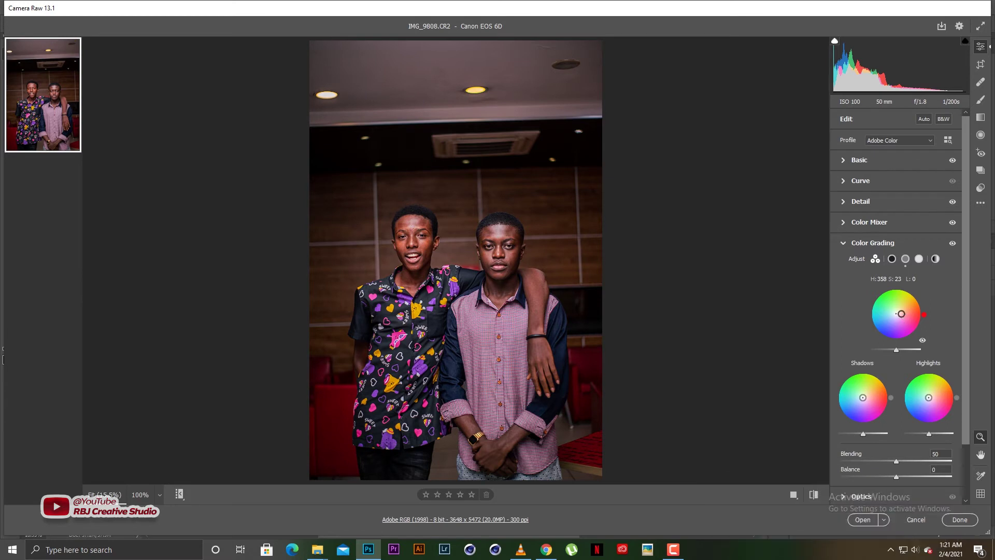
pyautogui.doubleClick(890, 282)
pyautogui.click(892, 282)
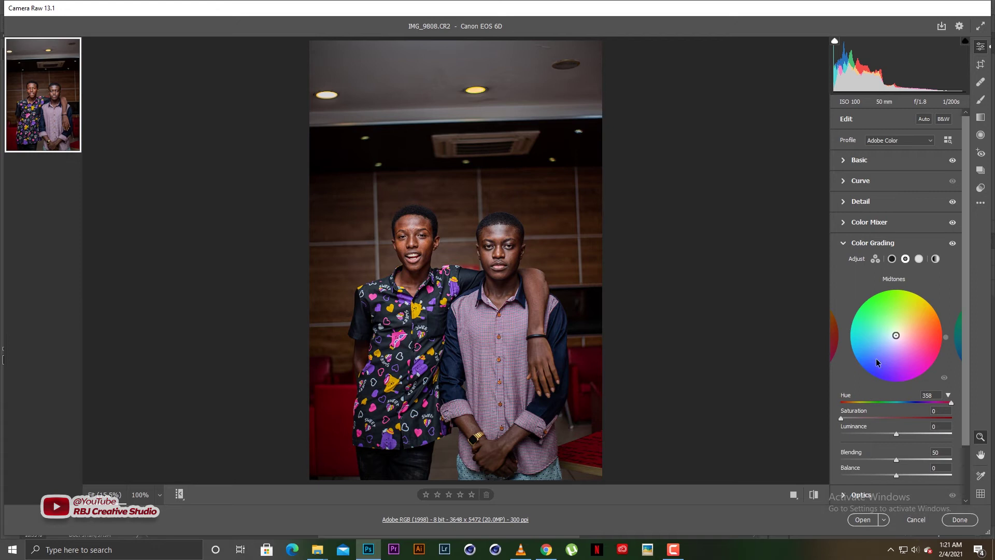
pyautogui.click(835, 320)
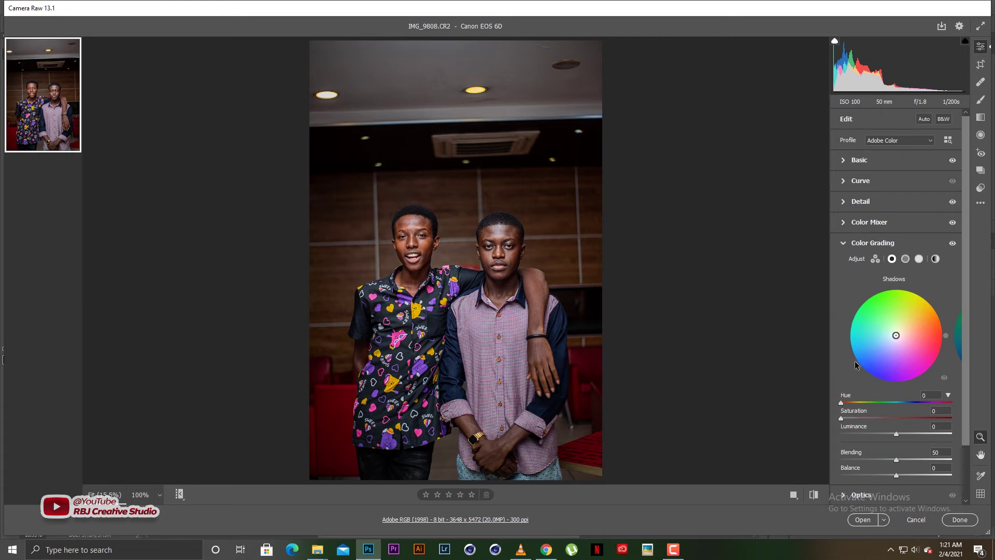
pyautogui.click(844, 243)
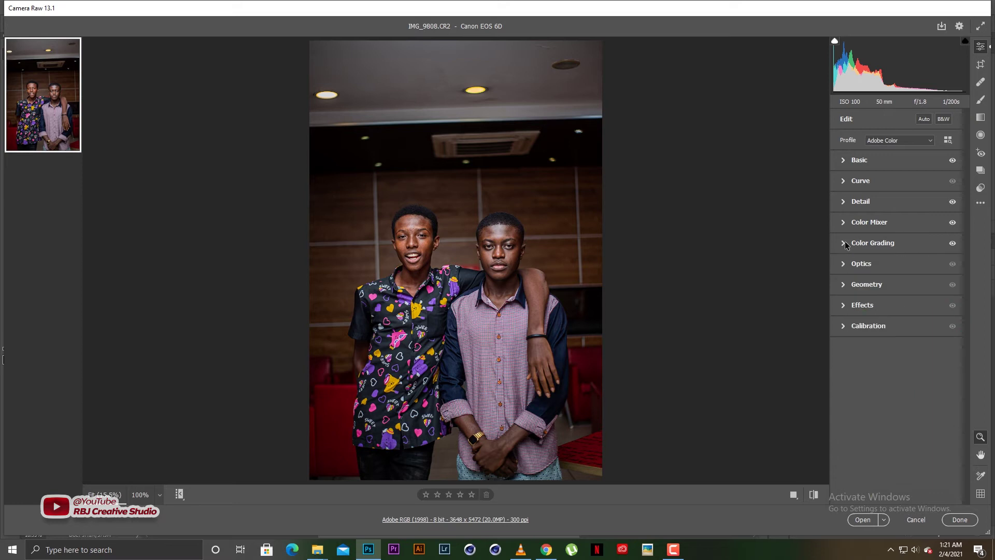
# Step: Save the edit settings with the Default subset, Dehaze included, as a Camera Raw settings file named imaeg
pyautogui.click(981, 205)
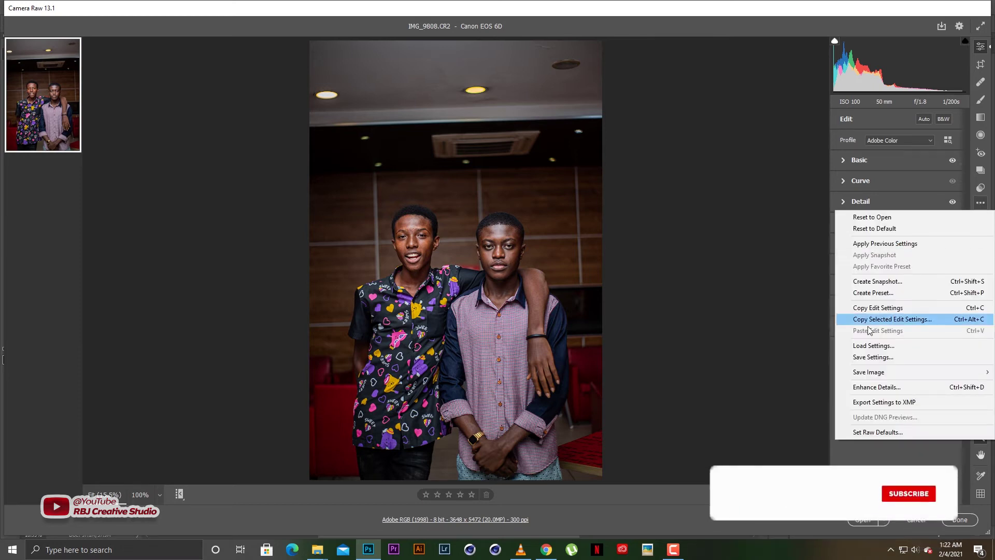
pyautogui.click(875, 356)
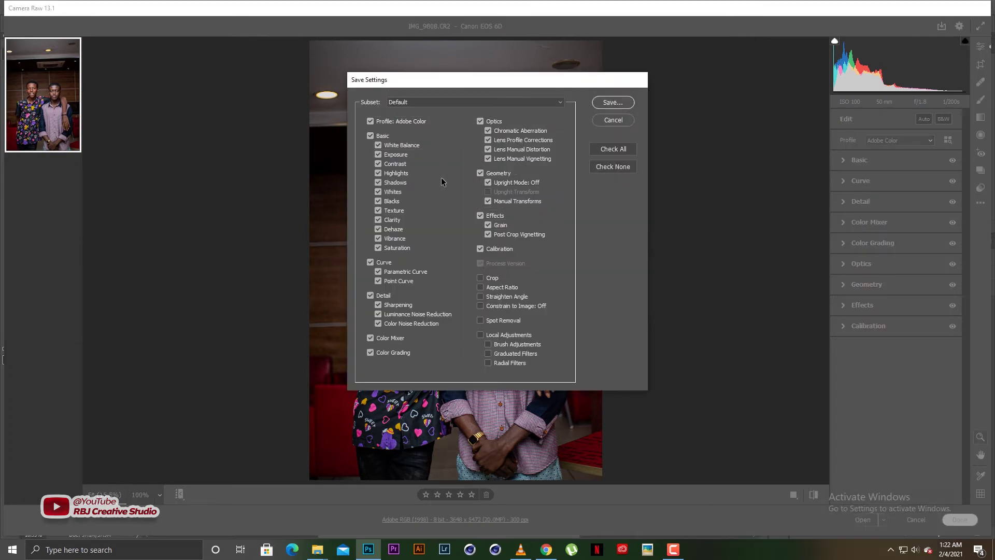
pyautogui.click(378, 229)
pyautogui.click(378, 230)
pyautogui.click(613, 104)
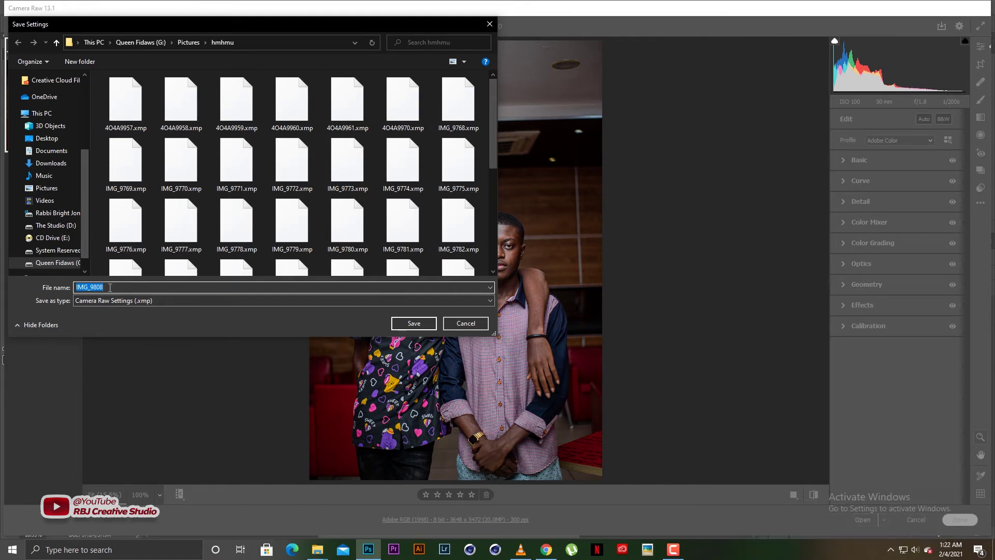
pyautogui.write('imaeg')
pyautogui.press('Return')
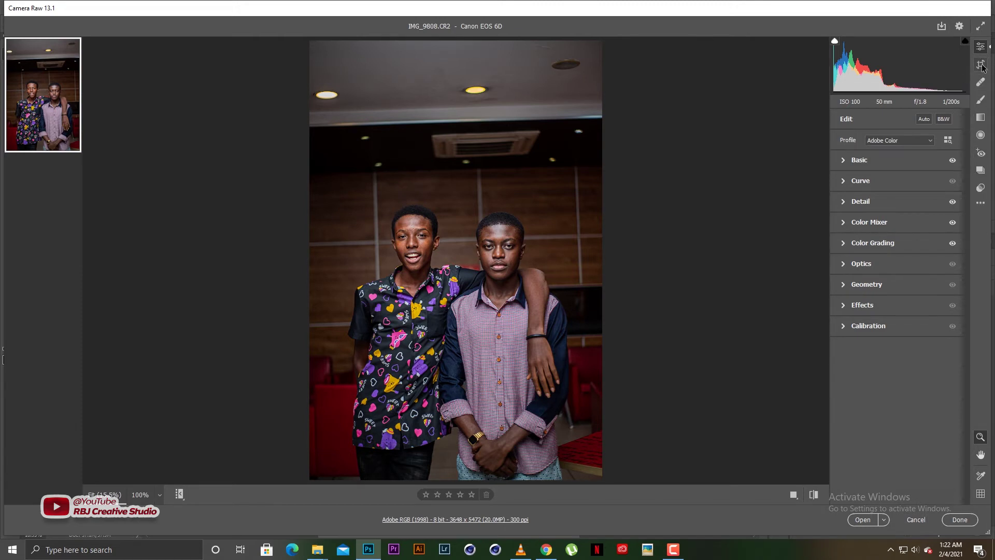
# Step: Look over the available user presets and return to the edit settings
pyautogui.click(978, 190)
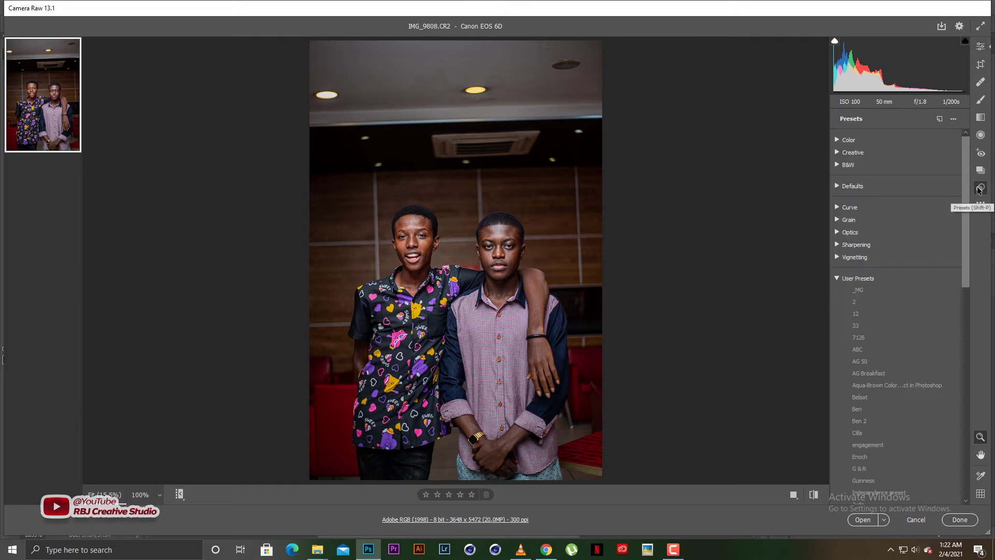
pyautogui.moveTo(967, 215); pyautogui.dragTo(979, 153)
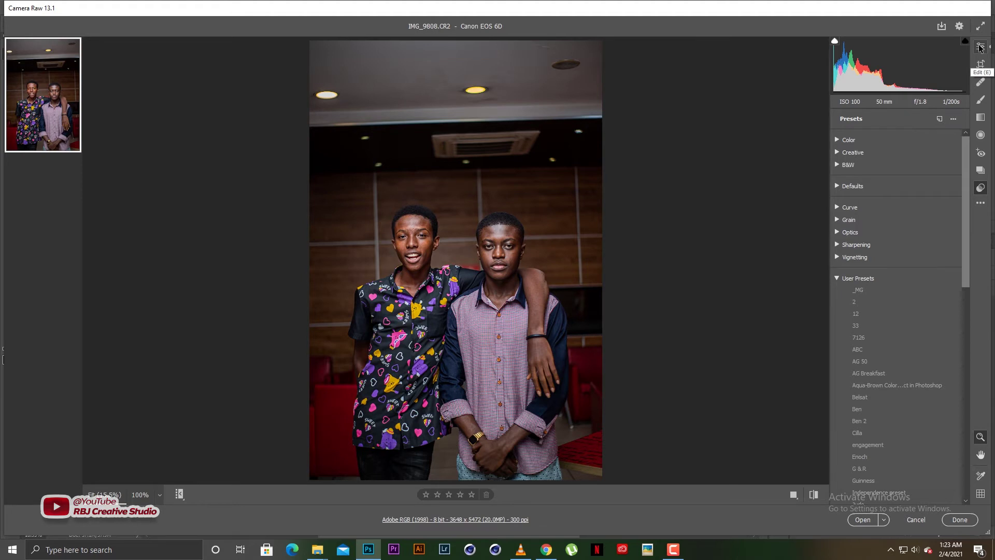
pyautogui.click(980, 48)
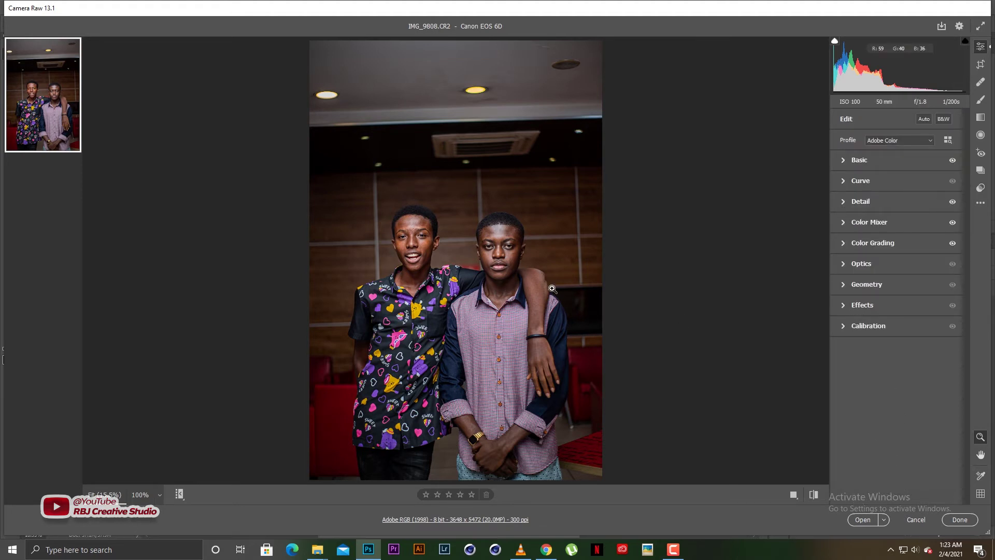
# Step: Open the edited raw photo in Photoshop and bring up the face of the man in the heart-patterned shirt
pyautogui.click(861, 522)
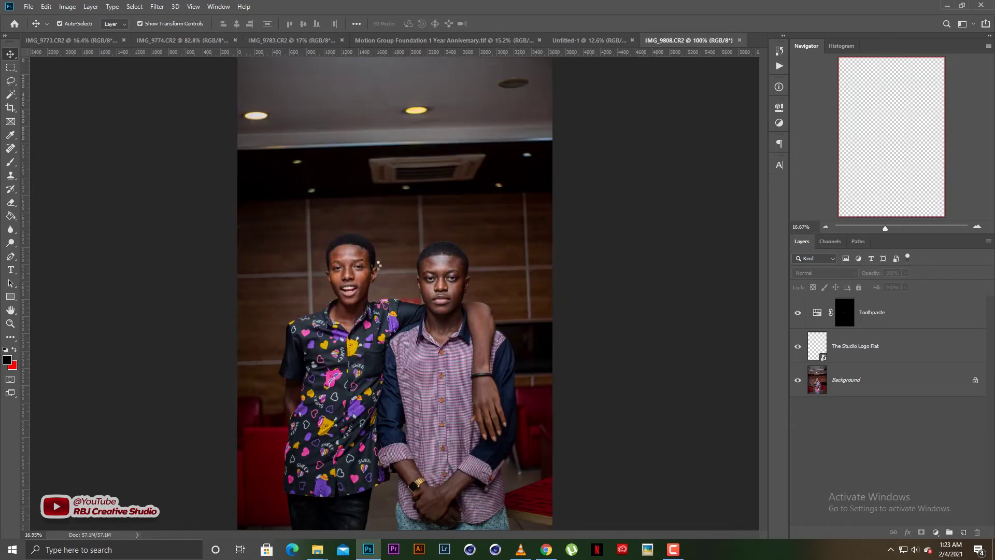
pyautogui.scroll(5, 409, 291)
pyautogui.scroll(2, 405, 288)
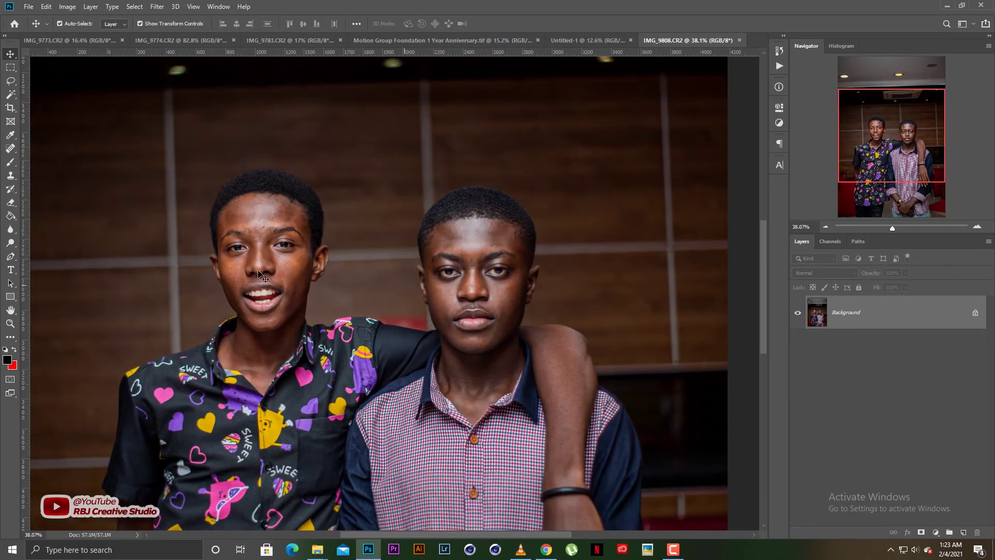
pyautogui.scroll(2, 259, 273)
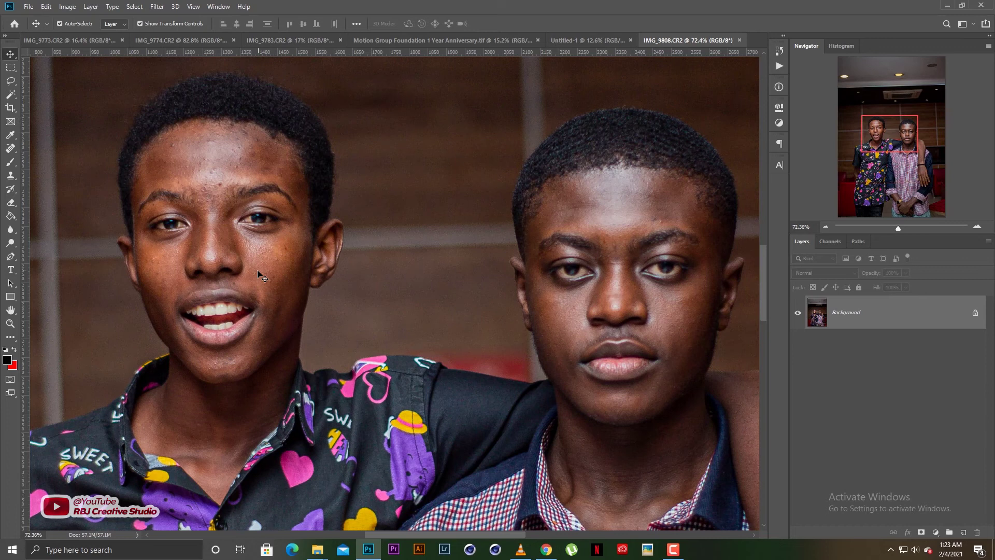
pyautogui.scroll(1, 266, 274)
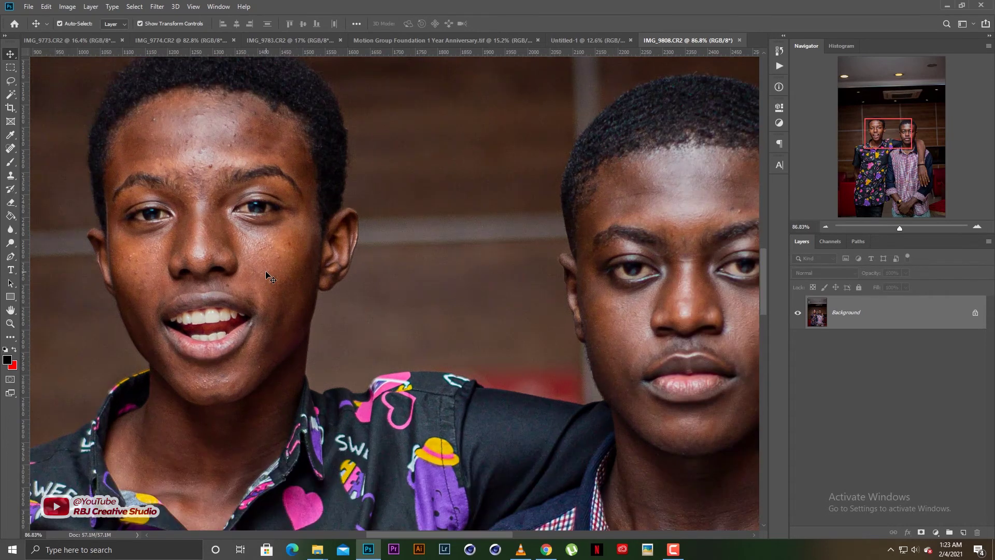
pyautogui.moveTo(244, 264); pyautogui.dragTo(309, 318)
pyautogui.scroll(2, 309, 324)
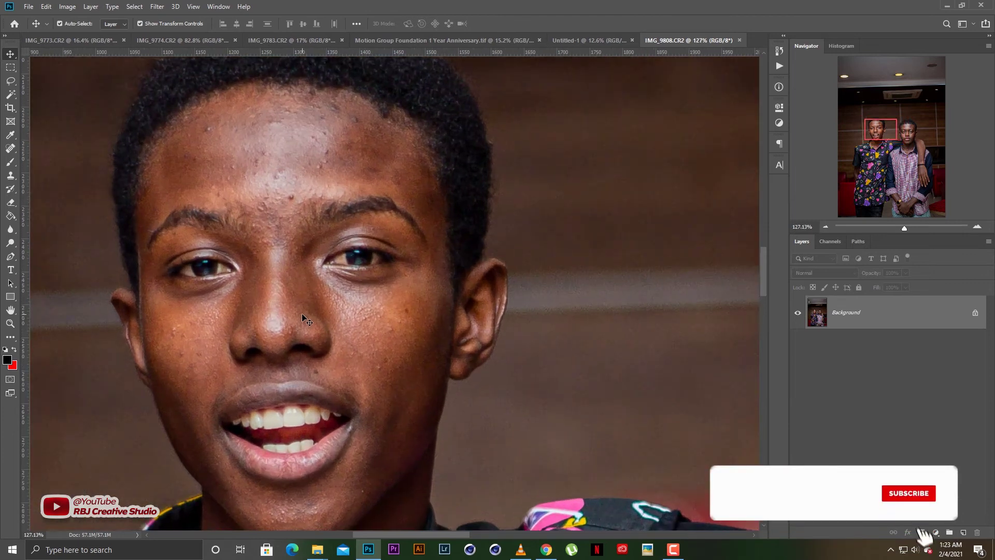
pyautogui.press('b')
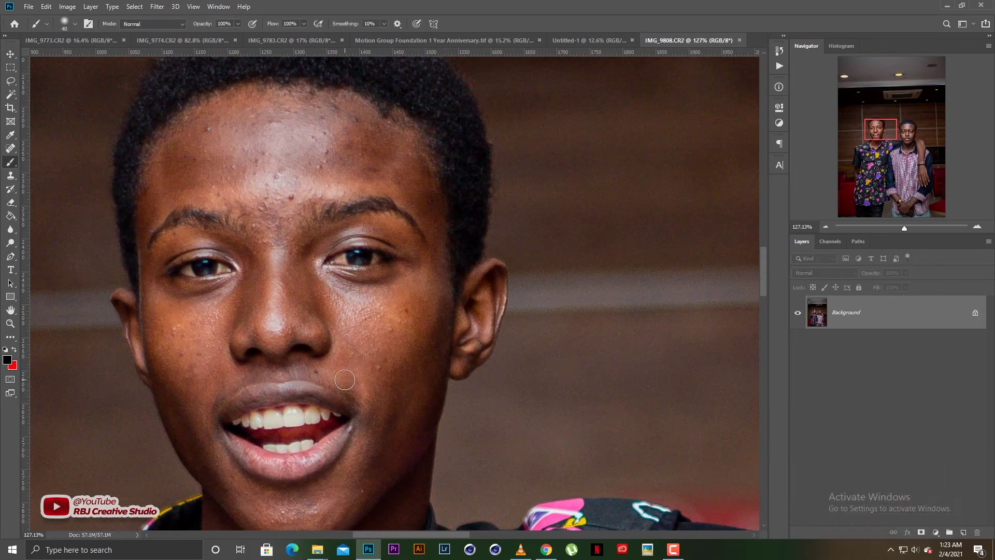
pyautogui.moveTo(364, 387); pyautogui.dragTo(363, 352)
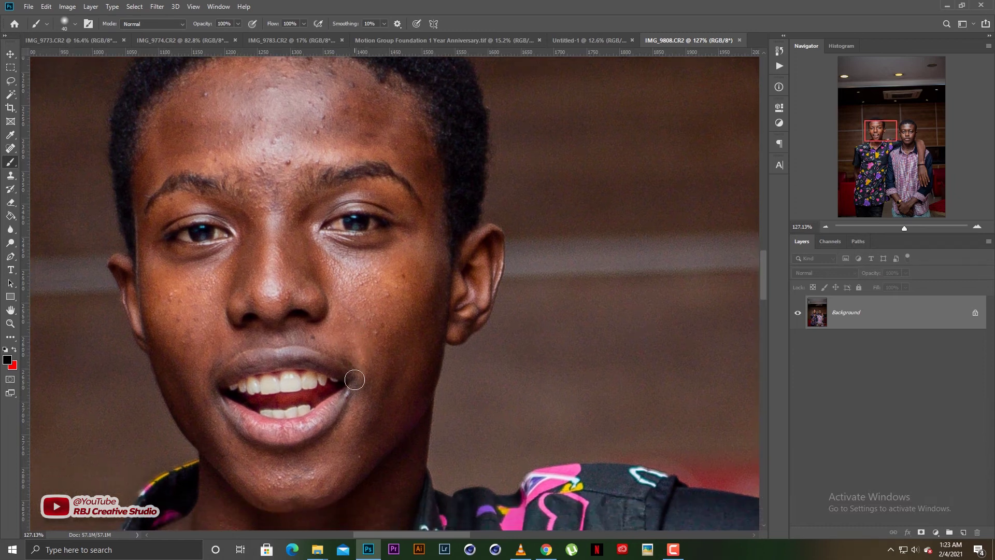
pyautogui.press('[')
pyautogui.press('[')
pyautogui.press('[')
pyautogui.press('[')
pyautogui.click(313, 338)
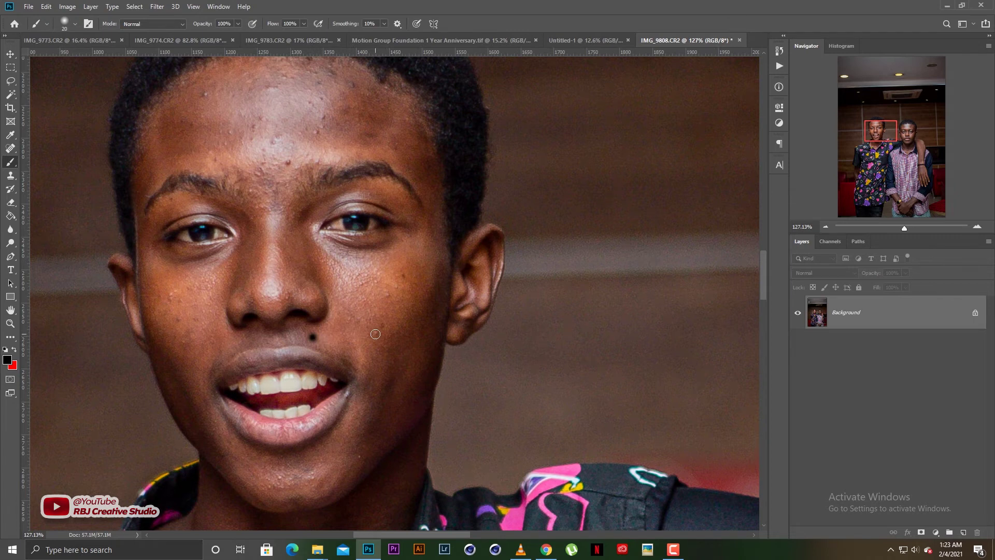
pyautogui.click(376, 334)
pyautogui.hotkey('ctrl', 'z')
pyautogui.hotkey('ctrl', 'z')
# Step: Remove the dark spots on the cheek of the man in the heart-patterned shirt with the Spot Healing Brush
pyautogui.click(9, 149)
pyautogui.rightClick(9, 150)
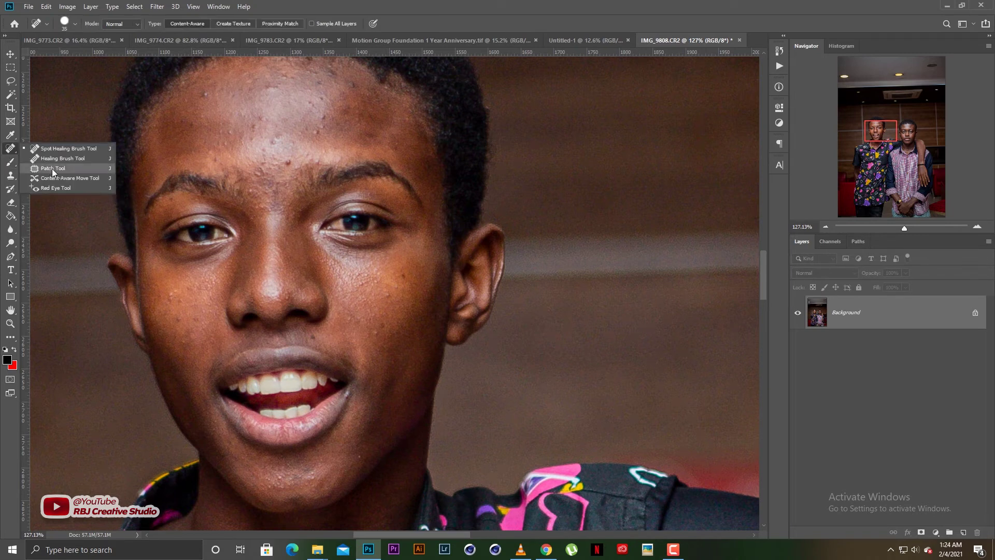
pyautogui.click(62, 150)
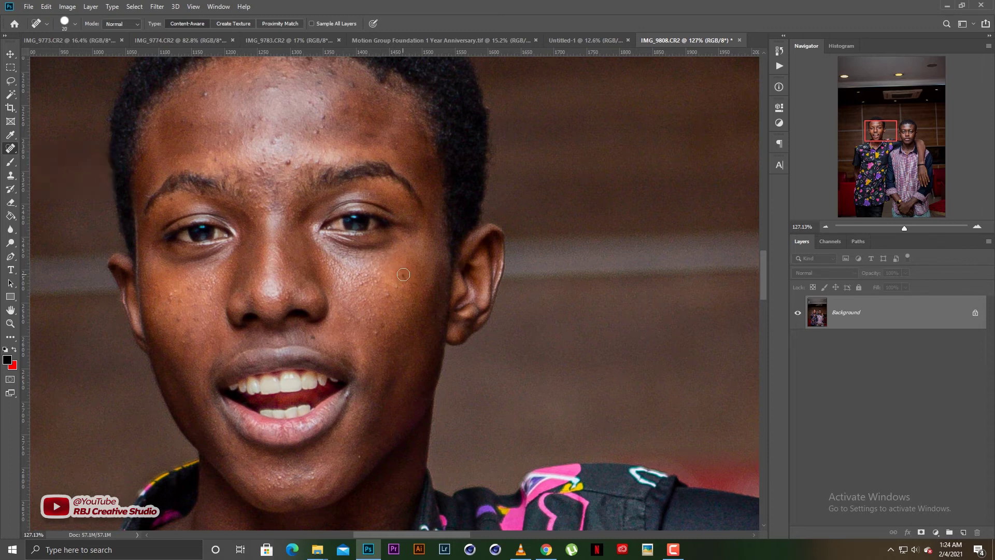
pyautogui.click(376, 330)
# Step: Heal the blemishes across the forehead of the man in the heart-patterned shirt
pyautogui.scroll(3, 304, 163)
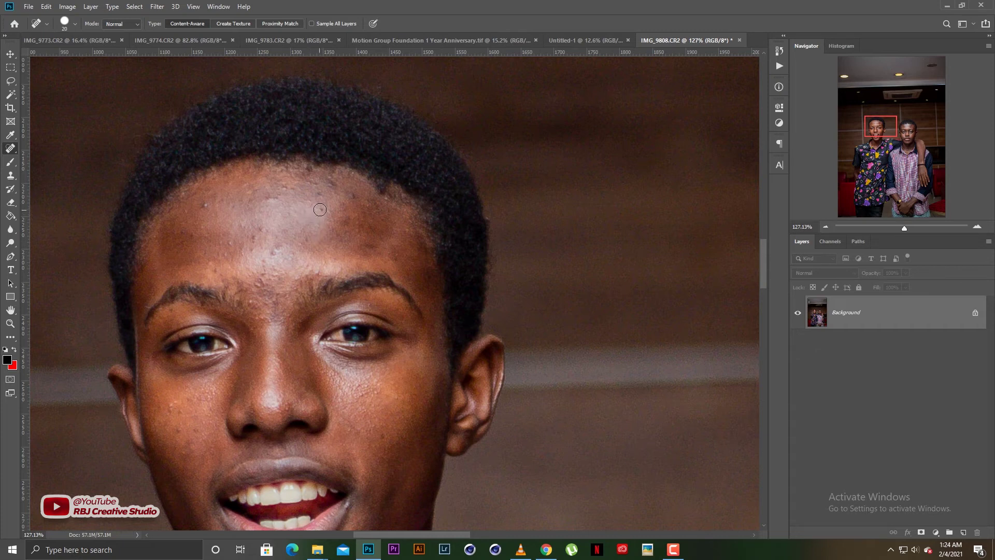
pyautogui.click(331, 186)
pyautogui.click(256, 228)
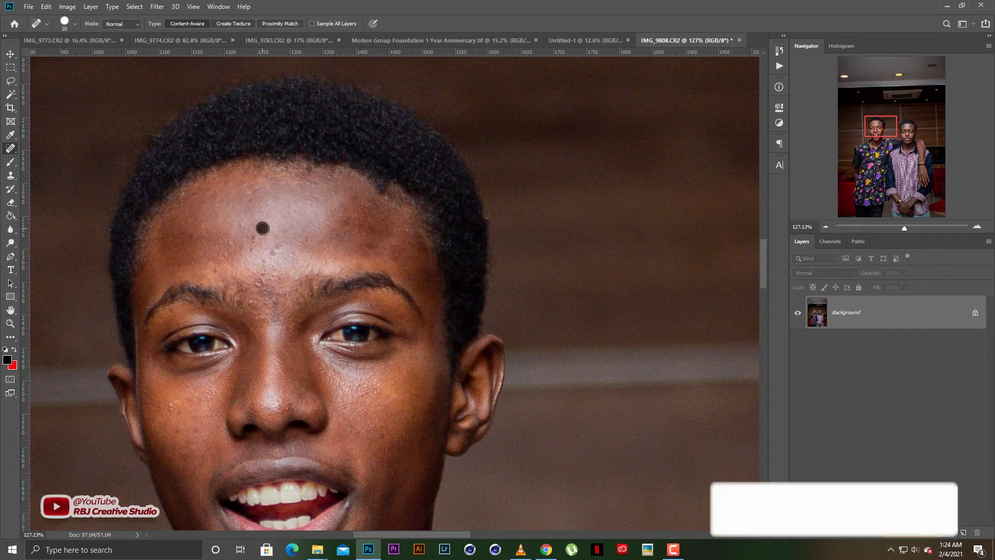
pyautogui.click(274, 251)
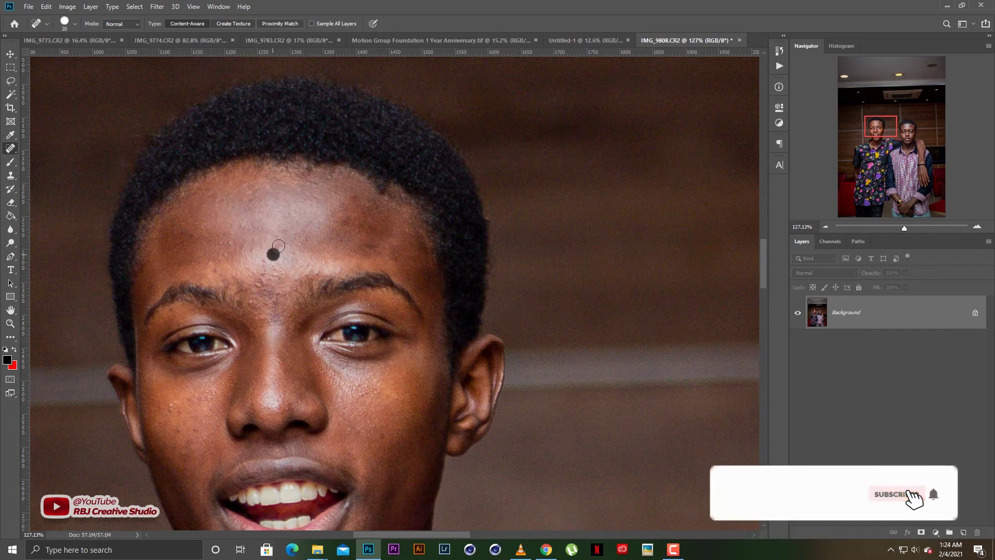
pyautogui.click(261, 273)
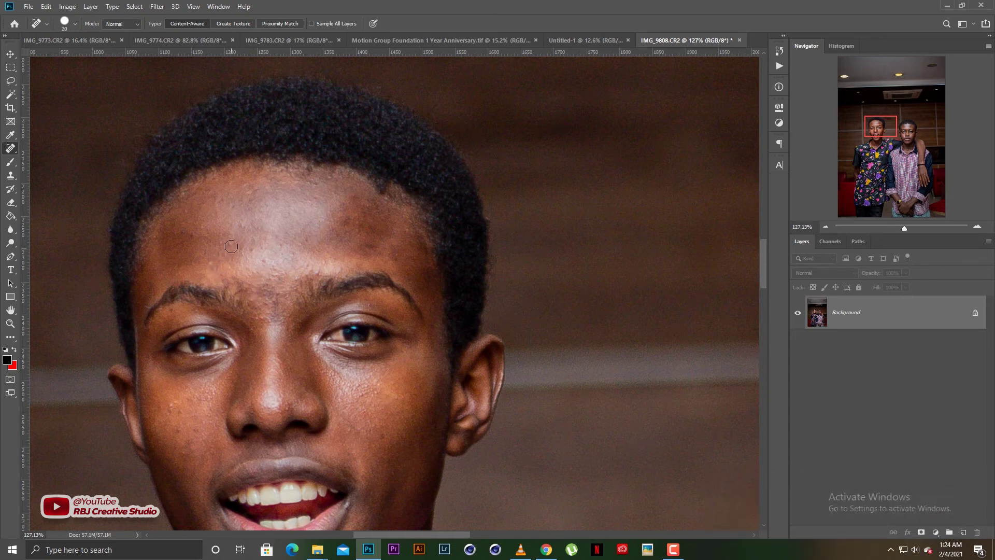
pyautogui.click(231, 246)
# Step: Heal the remaining spots on the same man's cheek and around his eyebrows
pyautogui.moveTo(300, 355); pyautogui.dragTo(344, 228)
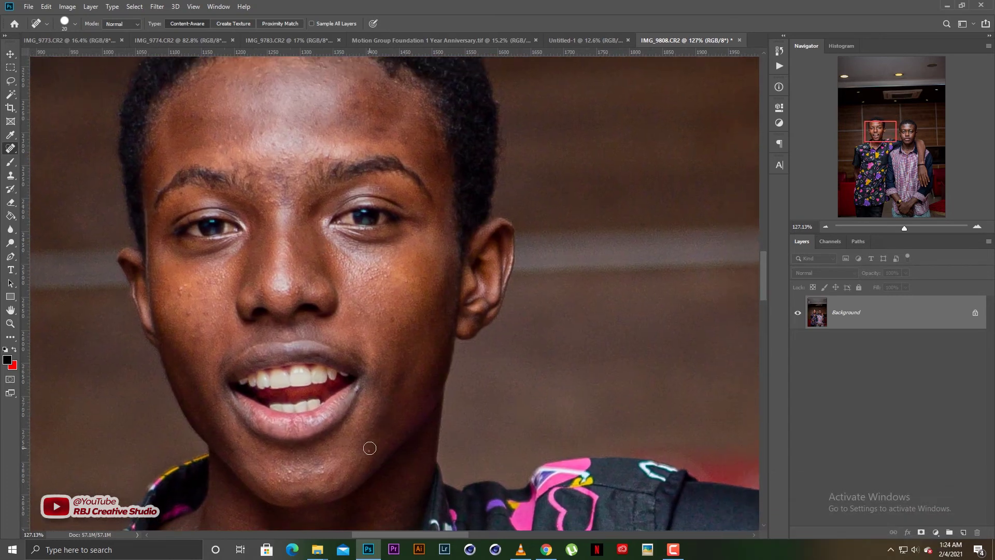
pyautogui.click(389, 320)
pyautogui.click(279, 146)
pyautogui.click(222, 147)
# Step: Heal the blemishes on the forehead and cheek of the man in the checkered shirt
pyautogui.moveTo(519, 456)
pyautogui.mouseDown()
pyautogui.moveTo(515, 301)
pyautogui.moveTo(409, 350)
pyautogui.moveTo(446, 326)
pyautogui.mouseUp()
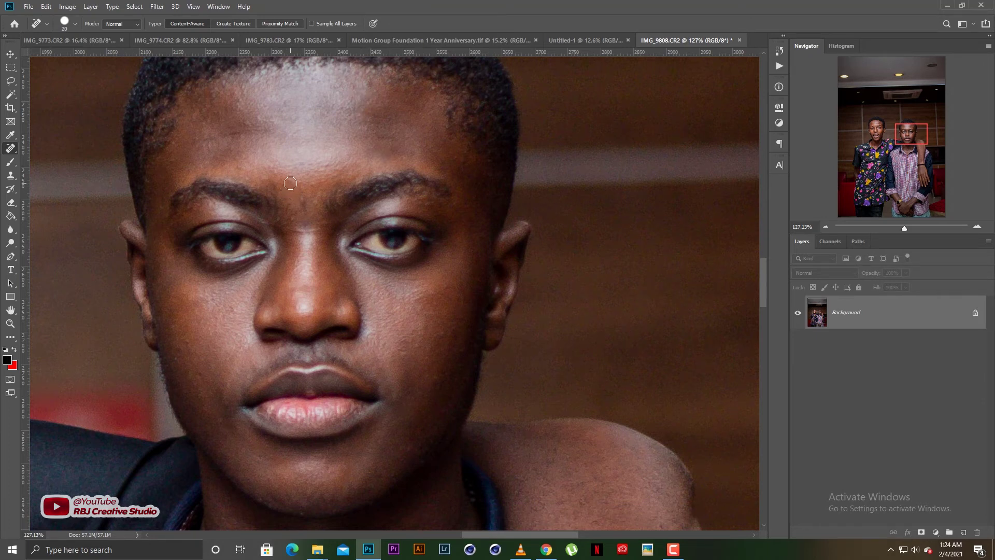
pyautogui.click(327, 162)
pyautogui.click(403, 352)
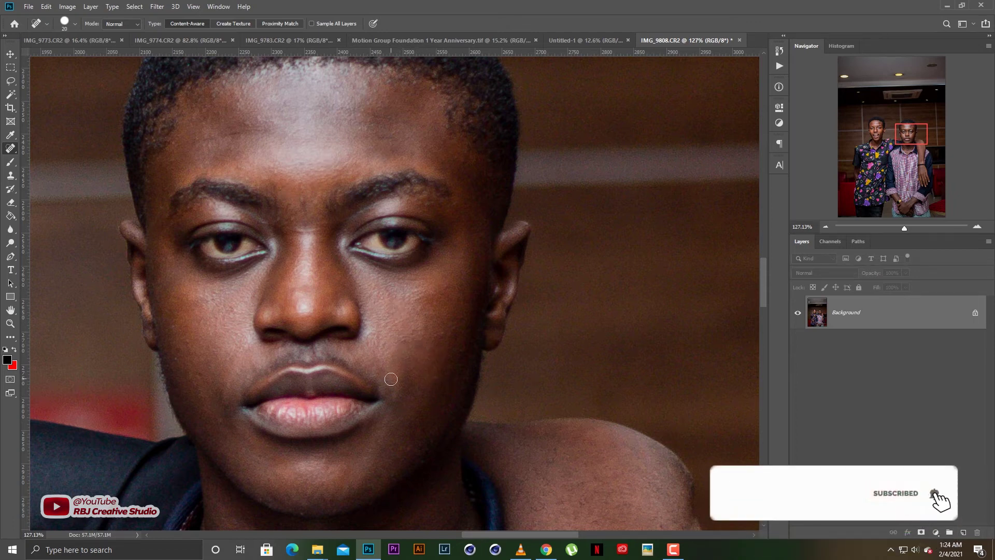
# Step: Run the Skin Airbrushing action from the Skin 2.0 by SparkleStock set and dismiss its closing message
pyautogui.scroll(-4, 391, 379)
pyautogui.scroll(-3, 390, 379)
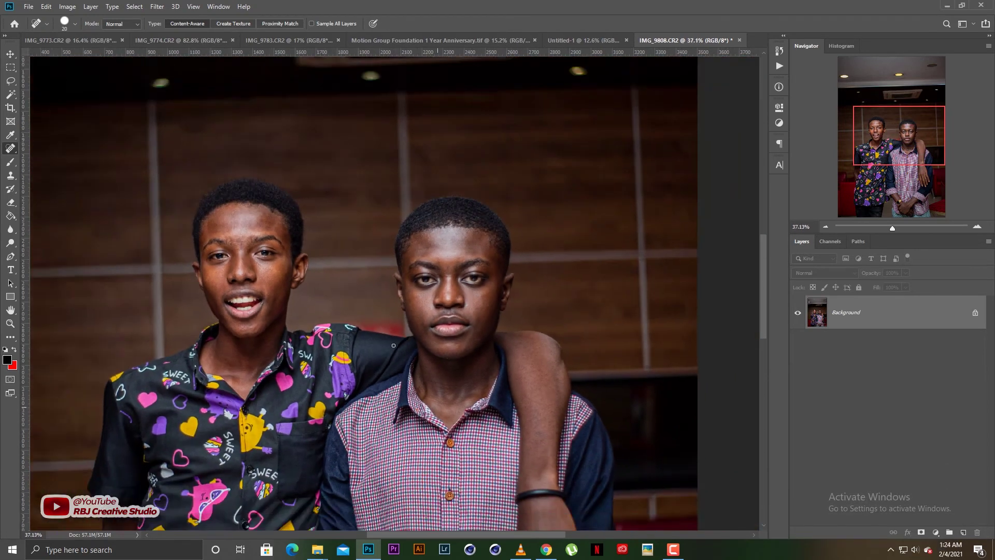
pyautogui.scroll(-2, 426, 313)
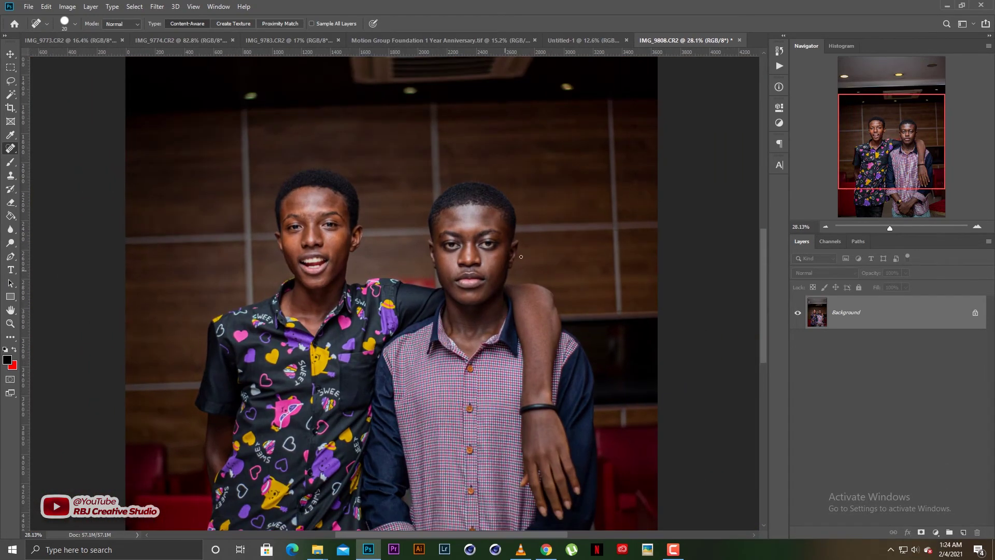
pyautogui.press('v')
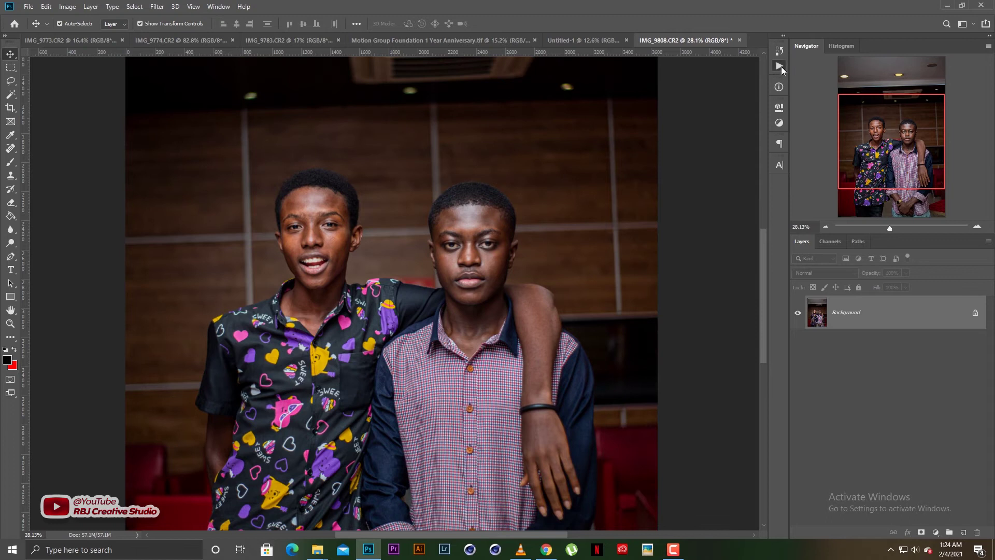
pyautogui.click(780, 65)
pyautogui.scroll(-10, 712, 141)
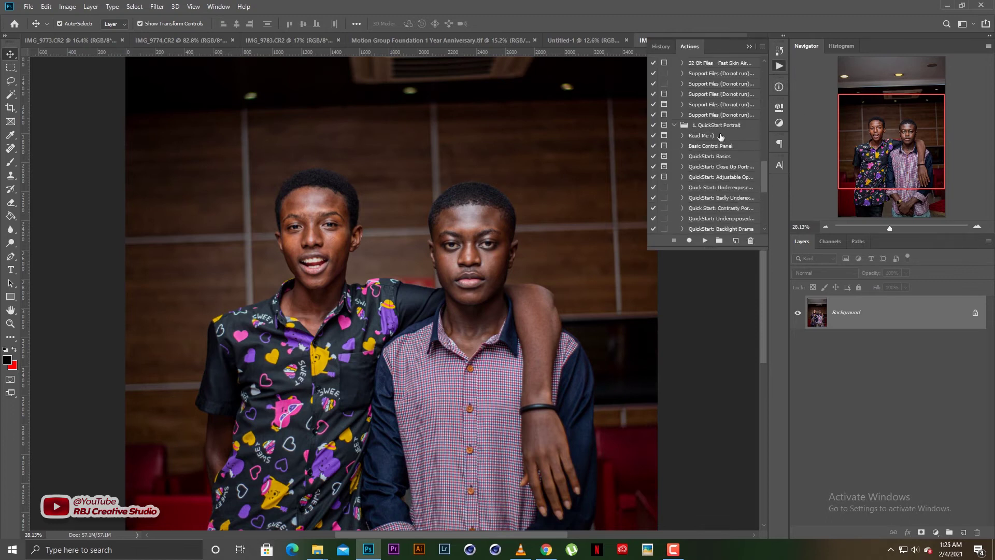
pyautogui.scroll(8, 712, 141)
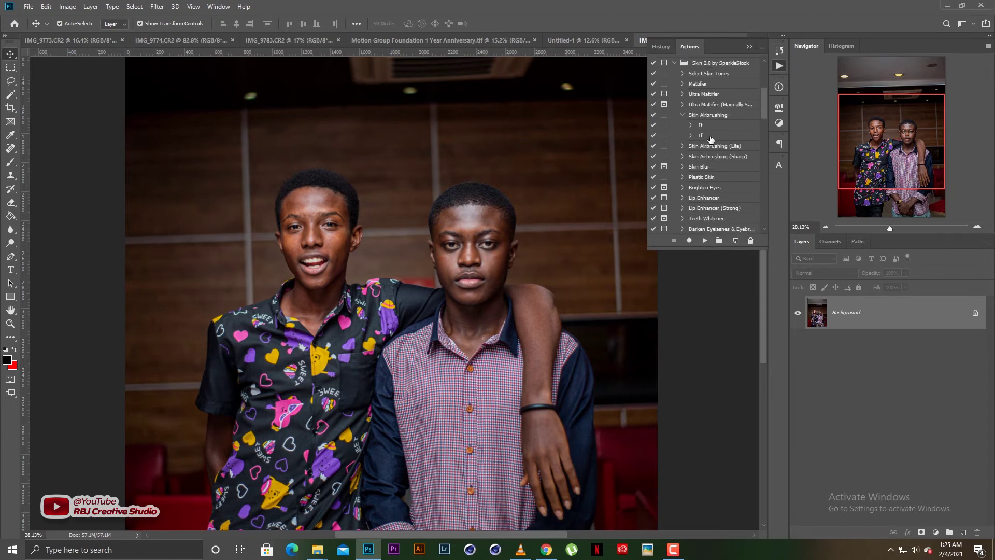
pyautogui.click(712, 125)
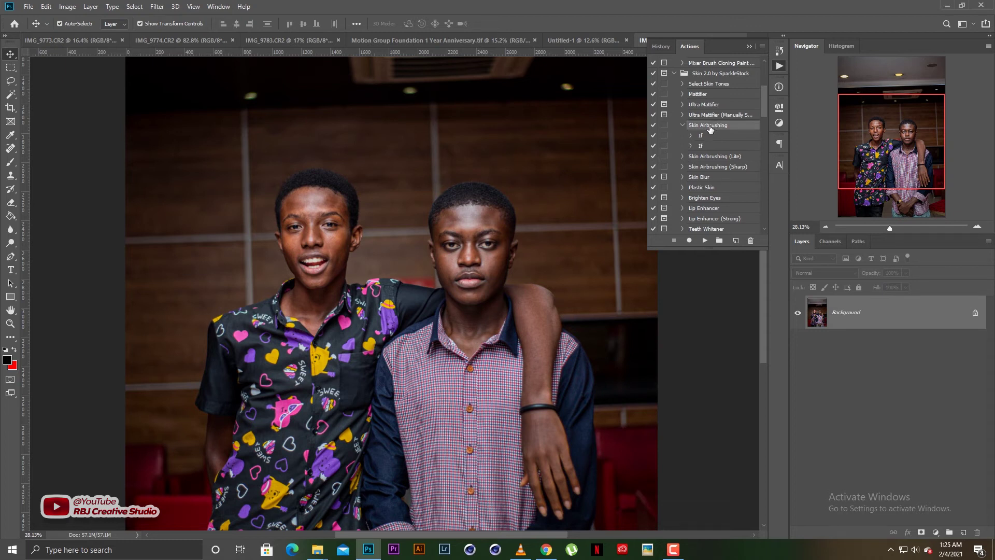
pyautogui.click(705, 241)
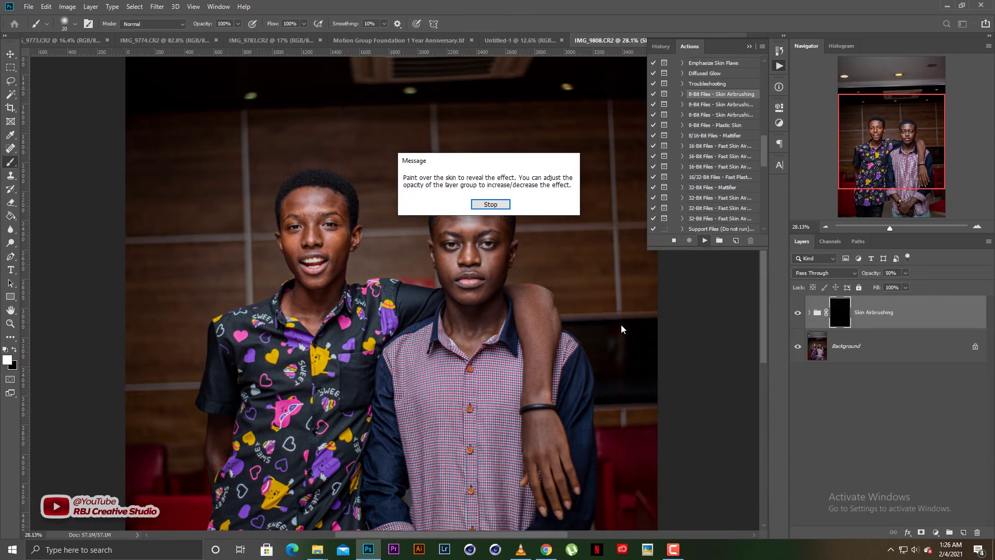
pyautogui.press('Return')
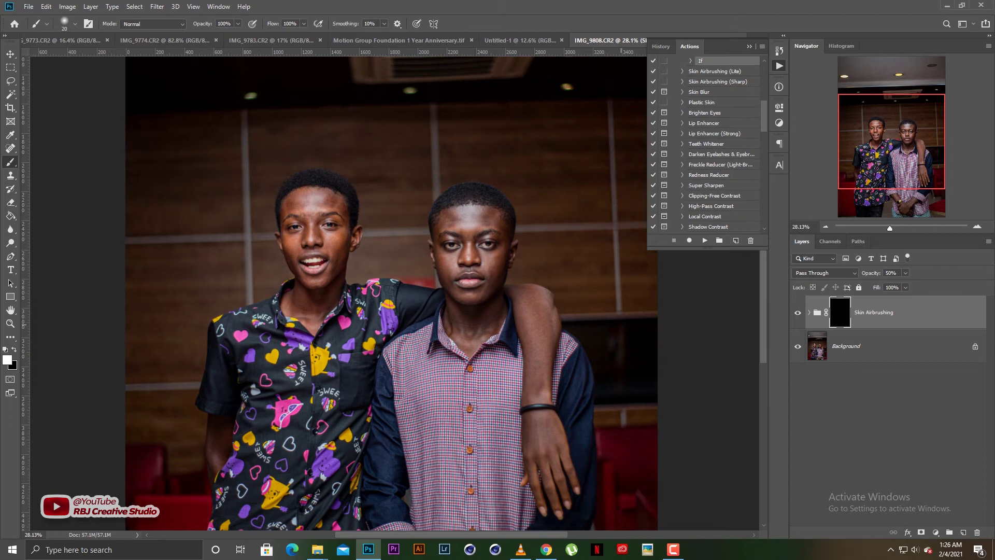
# Step: Set the Skin Airbrushing group's opacity to 67% and paint its mask white over the forehead of the man in the heart-patterned shirt
pyautogui.scroll(5, 312, 245)
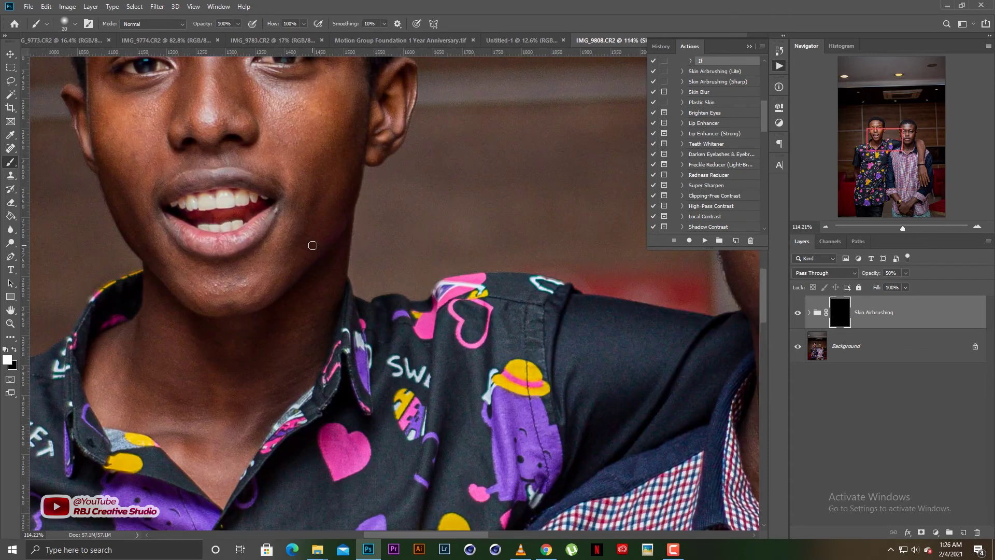
pyautogui.moveTo(268, 223)
pyautogui.mouseDown()
pyautogui.moveTo(360, 365)
pyautogui.moveTo(359, 355)
pyautogui.mouseUp()
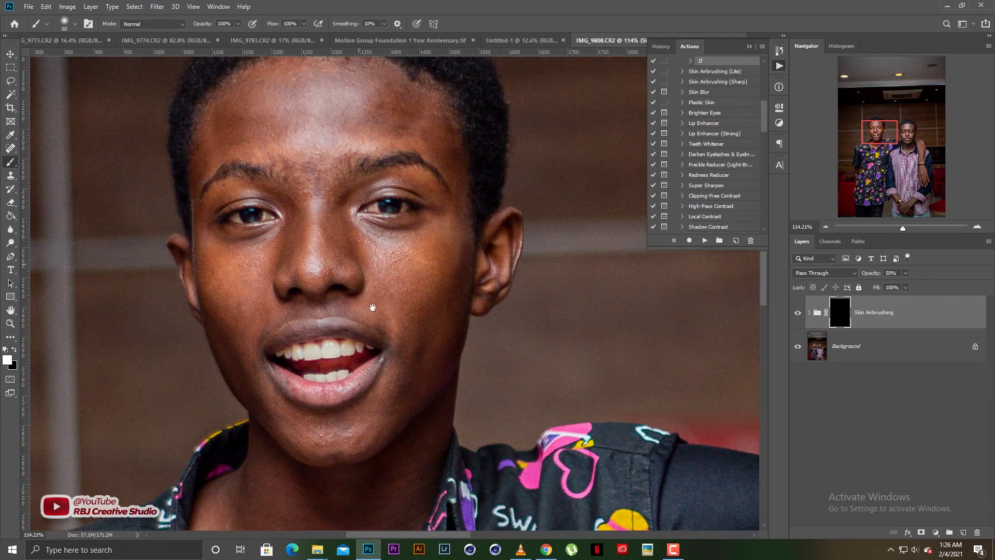
pyautogui.moveTo(355, 274)
pyautogui.mouseDown()
pyautogui.moveTo(402, 322)
pyautogui.moveTo(371, 334)
pyautogui.mouseUp()
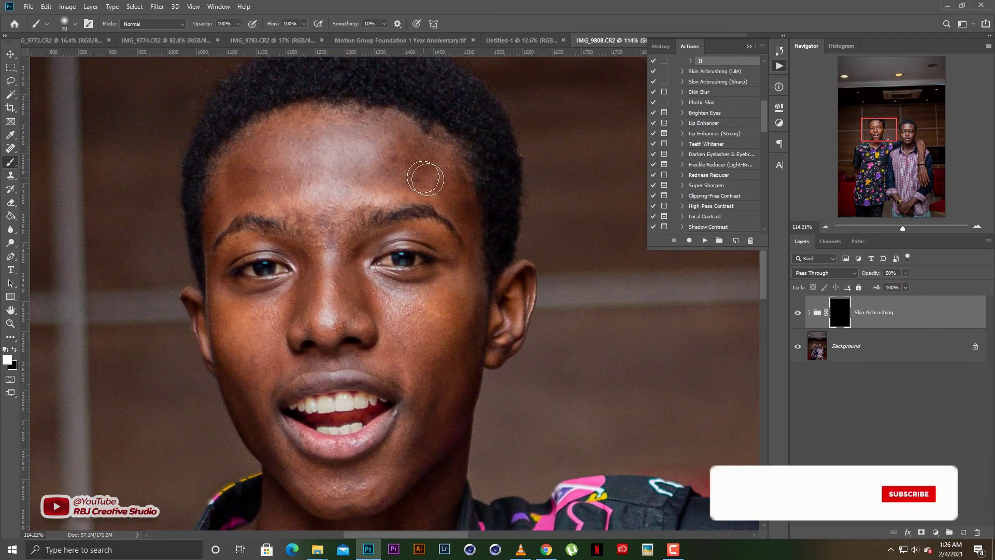
pyautogui.press(']')
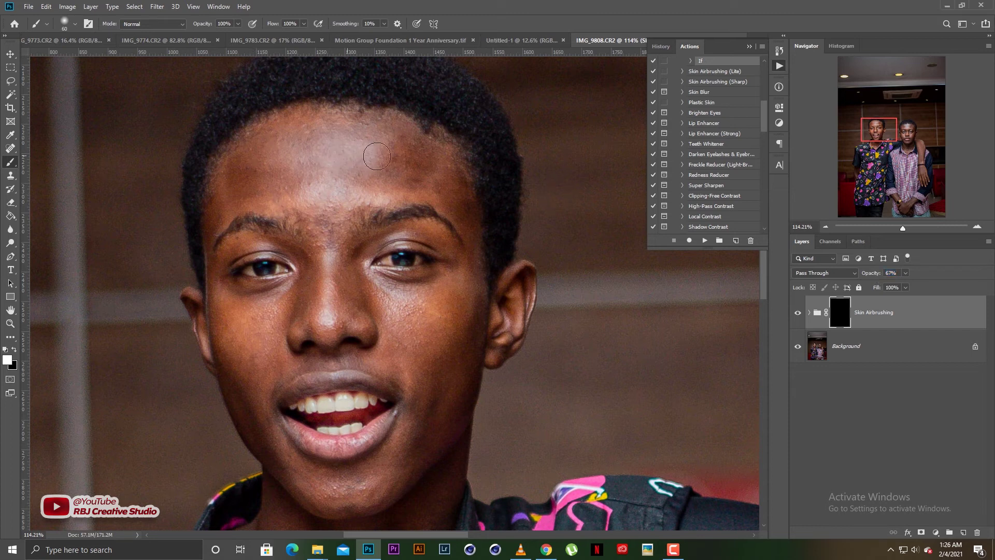
pyautogui.press(']')
pyautogui.press(']')
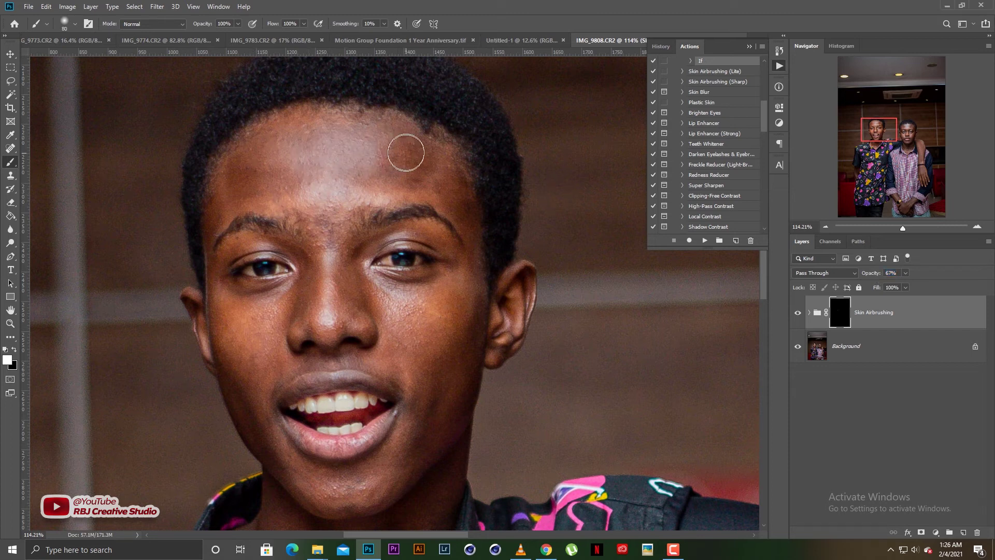
pyautogui.moveTo(402, 151)
pyautogui.mouseDown()
pyautogui.moveTo(255, 156)
pyautogui.moveTo(242, 185)
pyautogui.moveTo(375, 197)
pyautogui.moveTo(438, 173)
pyautogui.mouseUp()
pyautogui.press('[')
pyautogui.press('[')
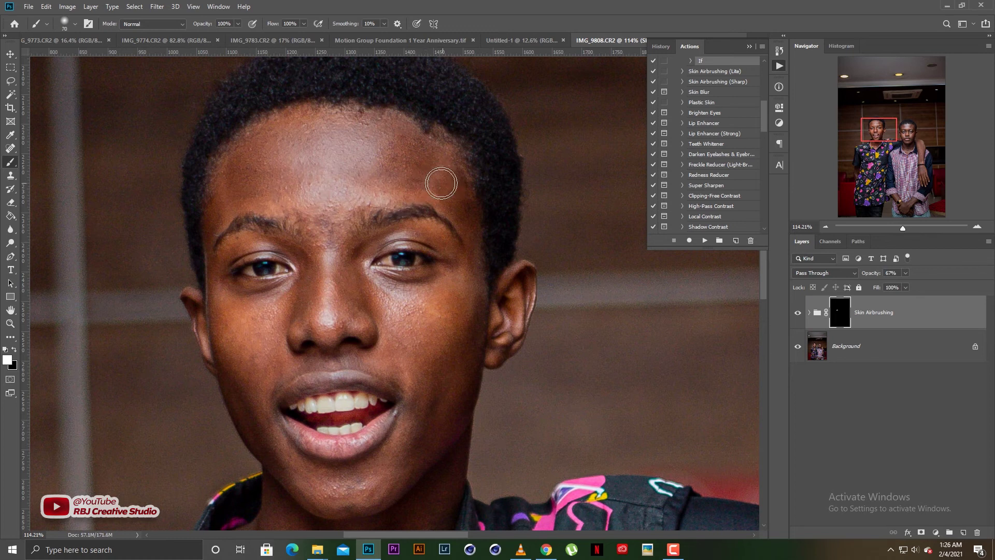
# Step: Paint the airbrushing effect over the same man's cheeks, nose and eye area, reducing the brush size to 40 for tight spots
pyautogui.moveTo(462, 285)
pyautogui.mouseDown()
pyautogui.moveTo(429, 405)
pyautogui.moveTo(382, 468)
pyautogui.moveTo(390, 470)
pyautogui.moveTo(311, 483)
pyautogui.moveTo(366, 489)
pyautogui.moveTo(322, 480)
pyautogui.moveTo(279, 452)
pyautogui.moveTo(255, 421)
pyautogui.moveTo(237, 320)
pyautogui.moveTo(232, 336)
pyautogui.moveTo(258, 344)
pyautogui.moveTo(267, 316)
pyautogui.moveTo(271, 338)
pyautogui.moveTo(280, 310)
pyautogui.moveTo(308, 293)
pyautogui.moveTo(327, 247)
pyautogui.moveTo(346, 312)
pyautogui.moveTo(320, 325)
pyautogui.mouseUp()
pyautogui.press(']')
pyautogui.press(']')
pyautogui.press('[')
pyautogui.press('[')
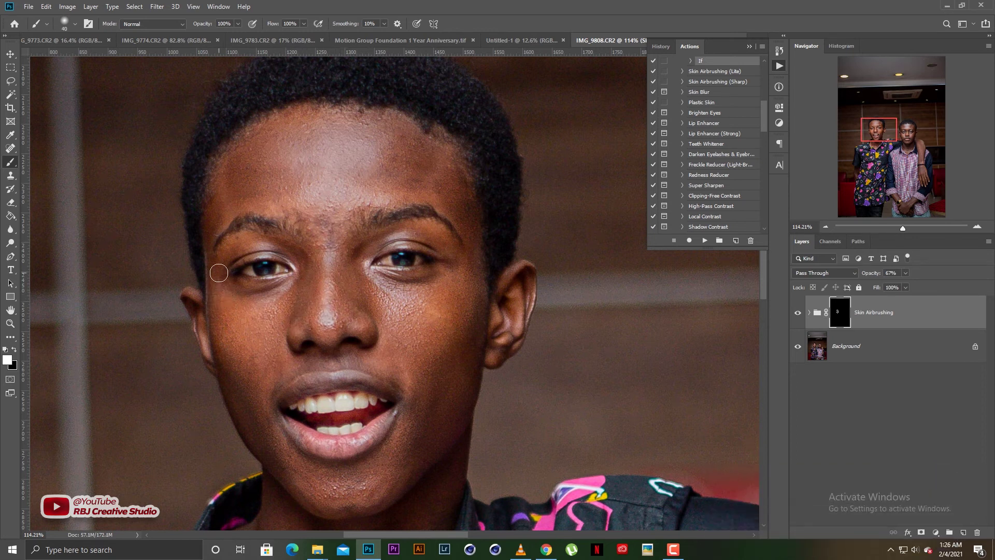
pyautogui.moveTo(282, 244); pyautogui.dragTo(313, 279)
pyautogui.press('[')
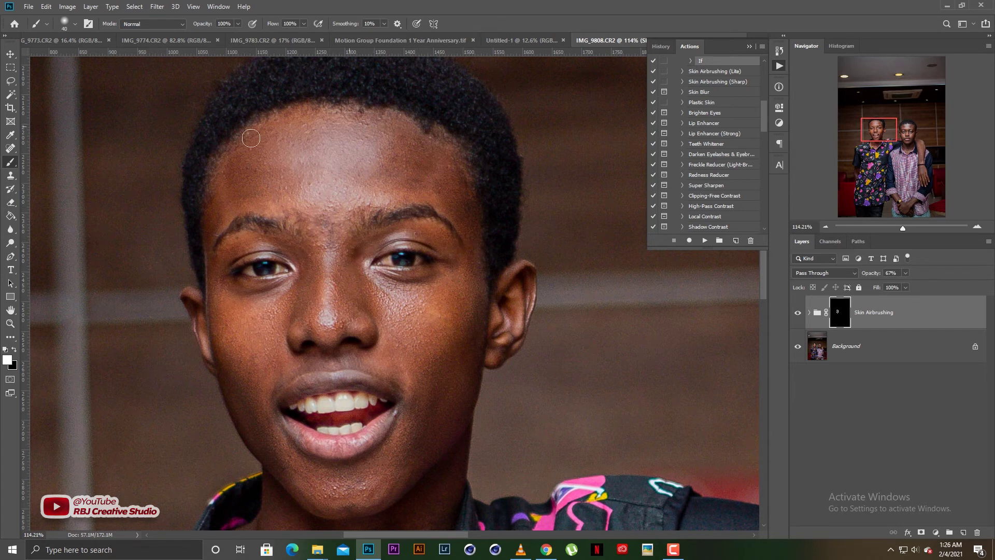
# Step: Paint the airbrushing effect over the same man's jaw and neck, enlarging the brush to 70
pyautogui.scroll(-2, 374, 403)
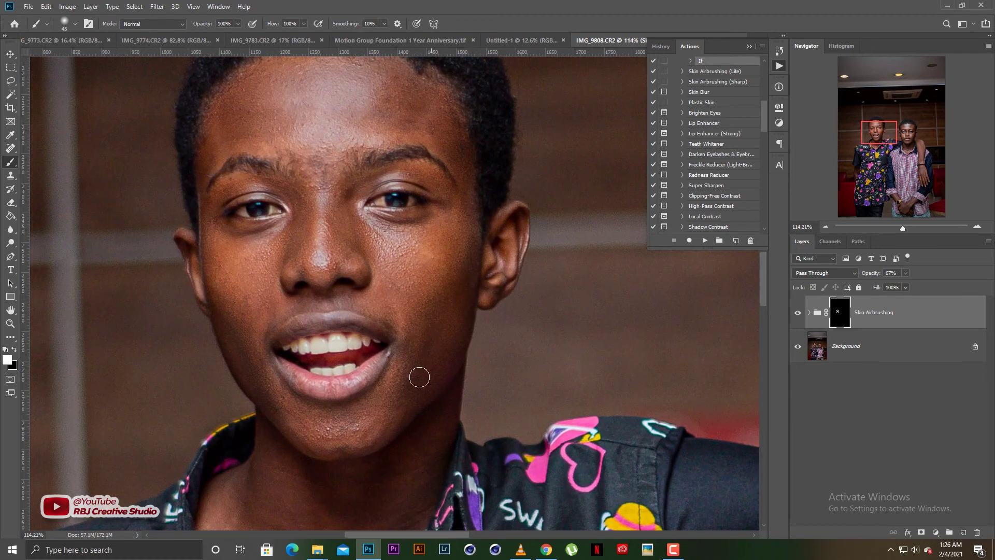
pyautogui.scroll(-5, 419, 377)
pyautogui.press(']')
pyautogui.press(']')
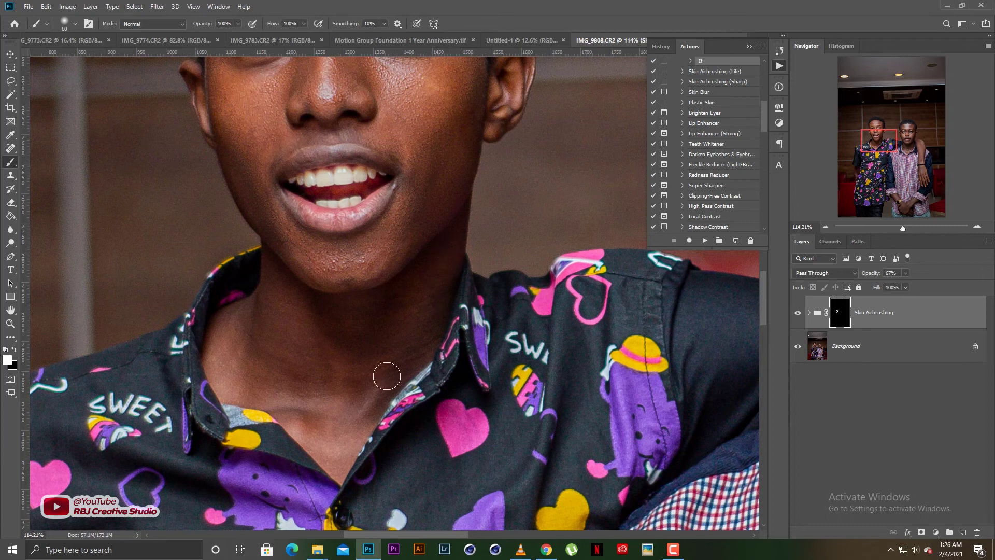
pyautogui.press(']')
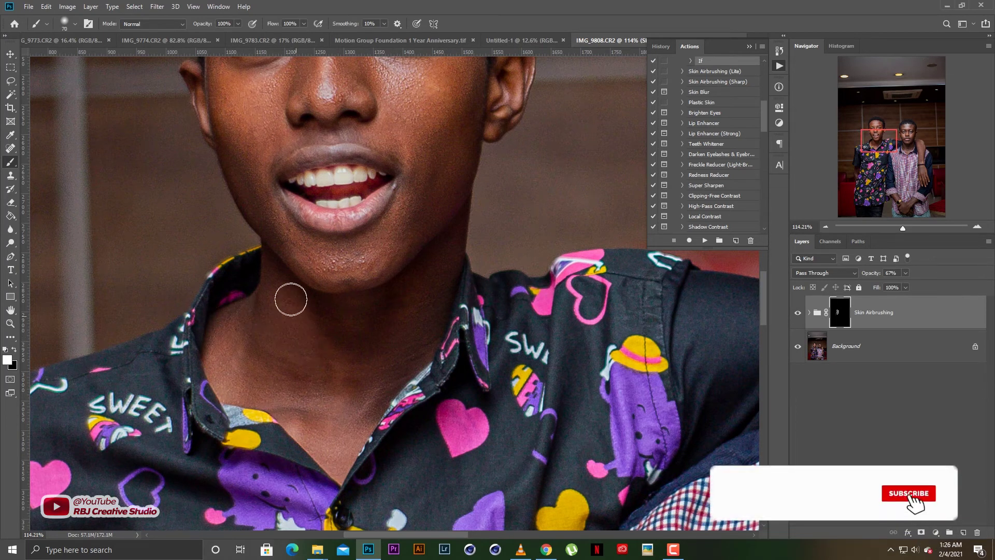
pyautogui.press('v')
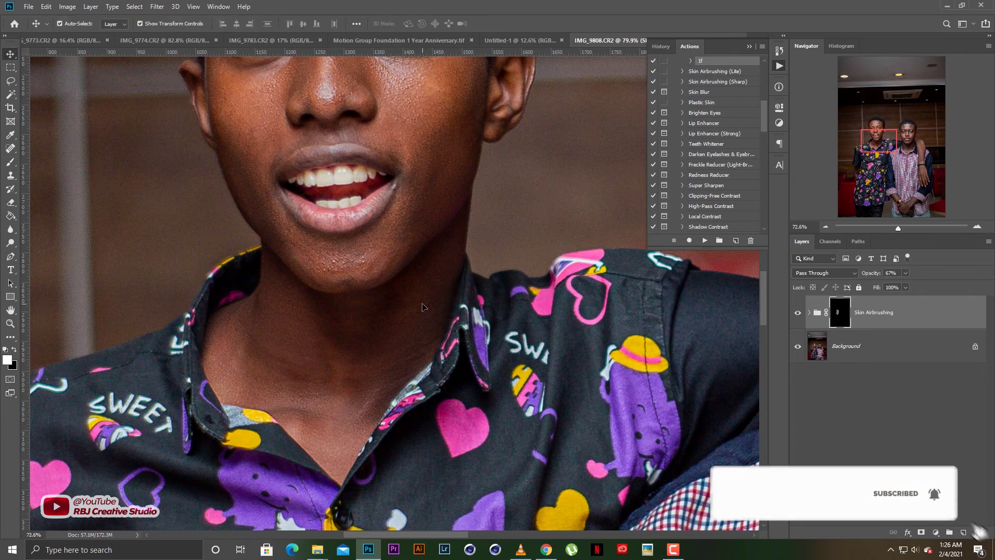
# Step: Paint the airbrushing effect over the face of the man in the checked shirt, reducing the brush from 70 to 60 for tight spots
pyautogui.scroll(-5, 423, 306)
pyautogui.scroll(5, 198, 252)
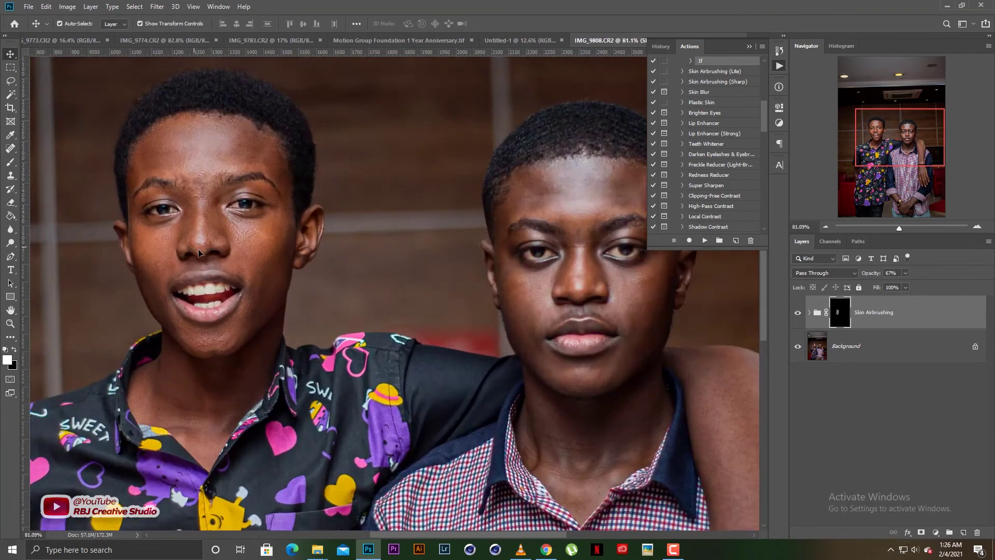
pyautogui.scroll(1, 199, 252)
pyautogui.moveTo(450, 278); pyautogui.dragTo(231, 288)
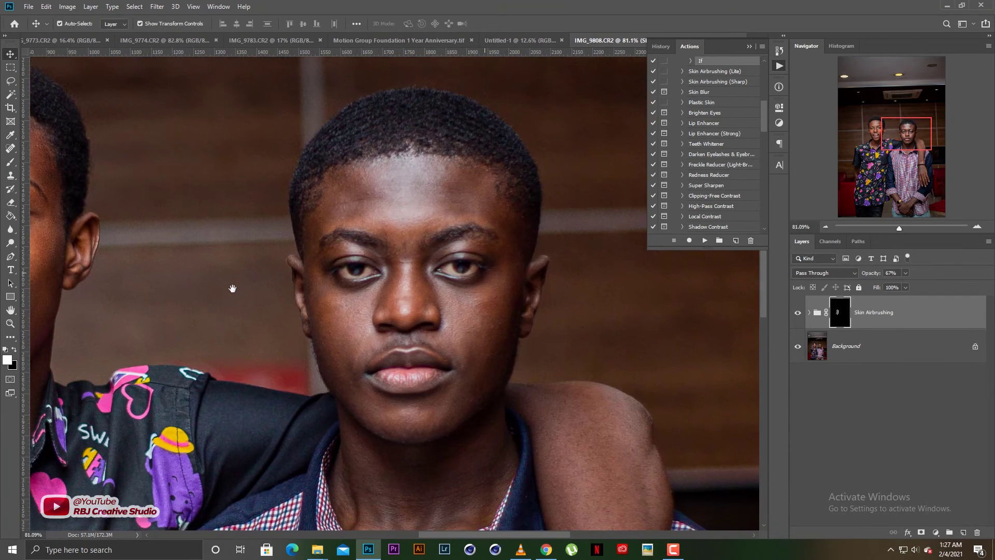
pyautogui.scroll(3, 409, 273)
pyautogui.scroll(-3, 409, 273)
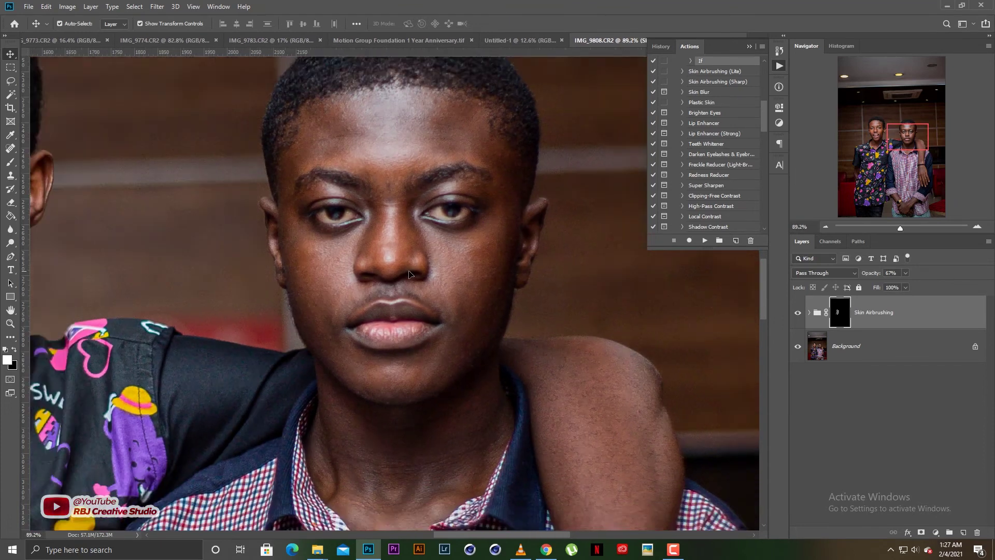
pyautogui.scroll(3, 408, 273)
pyautogui.press('b')
pyautogui.scroll(1, 436, 277)
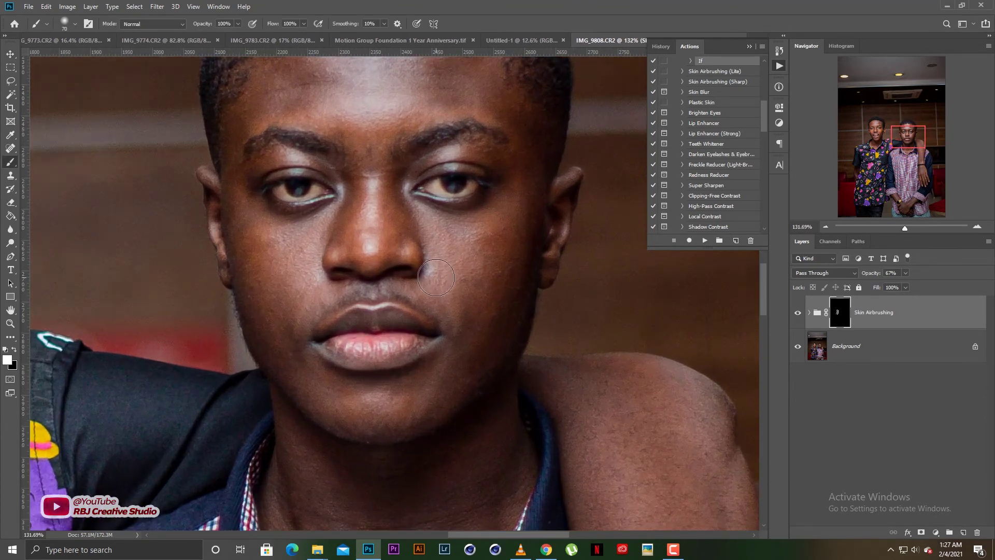
pyautogui.scroll(1, 433, 313)
pyautogui.scroll(-1, 432, 310)
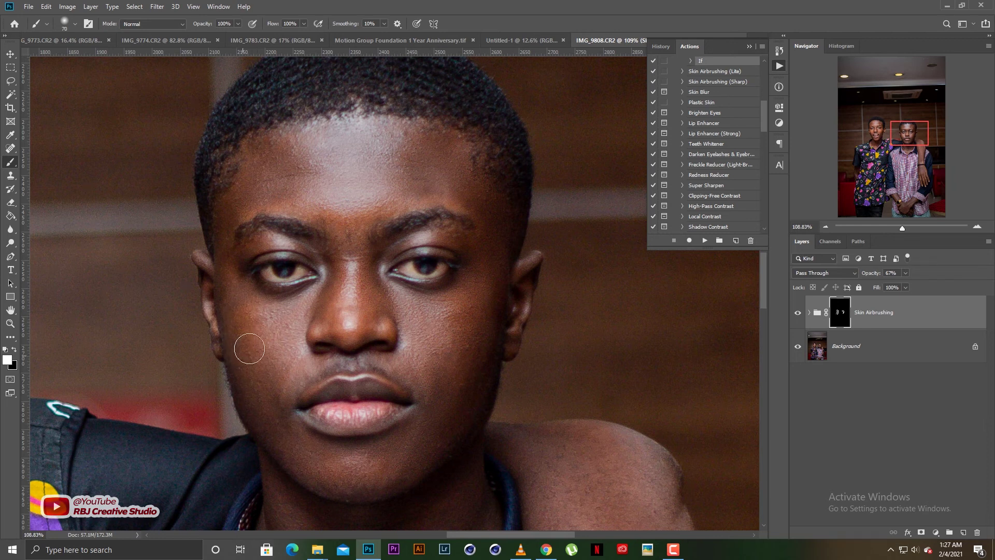
pyautogui.press('[')
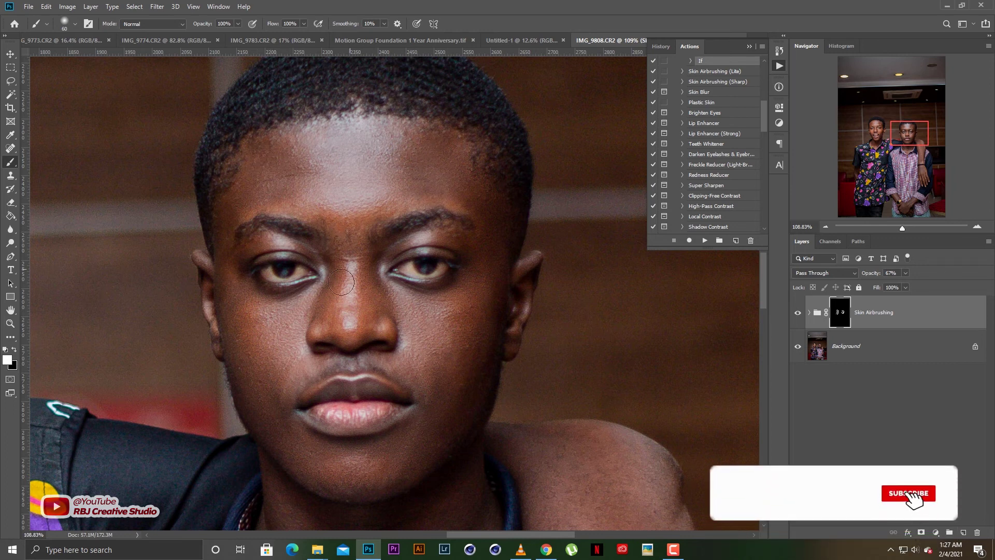
# Step: Paint the airbrushing effect over the same man's neck and upper chest, enlarging the brush to 80
pyautogui.scroll(-4, 387, 336)
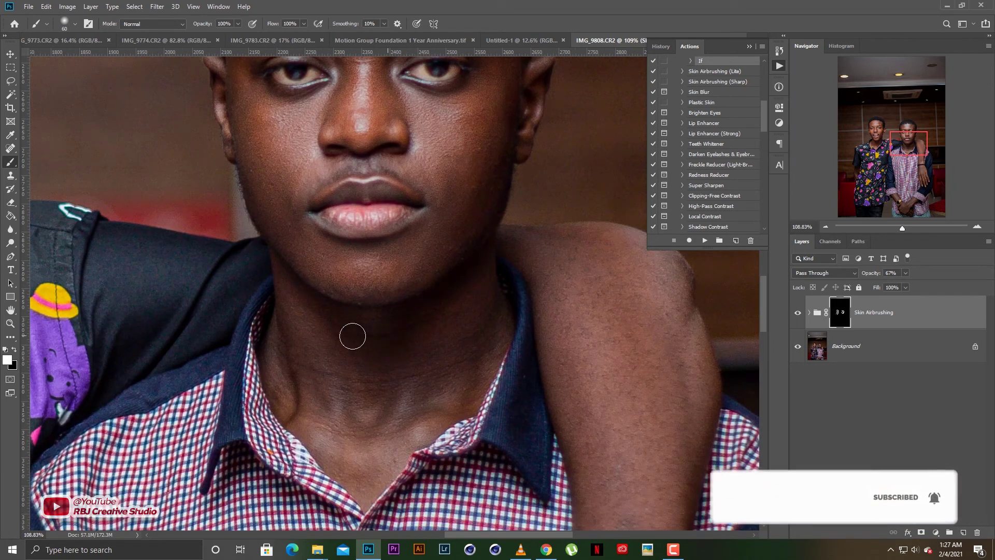
pyautogui.press(']')
pyautogui.press(']')
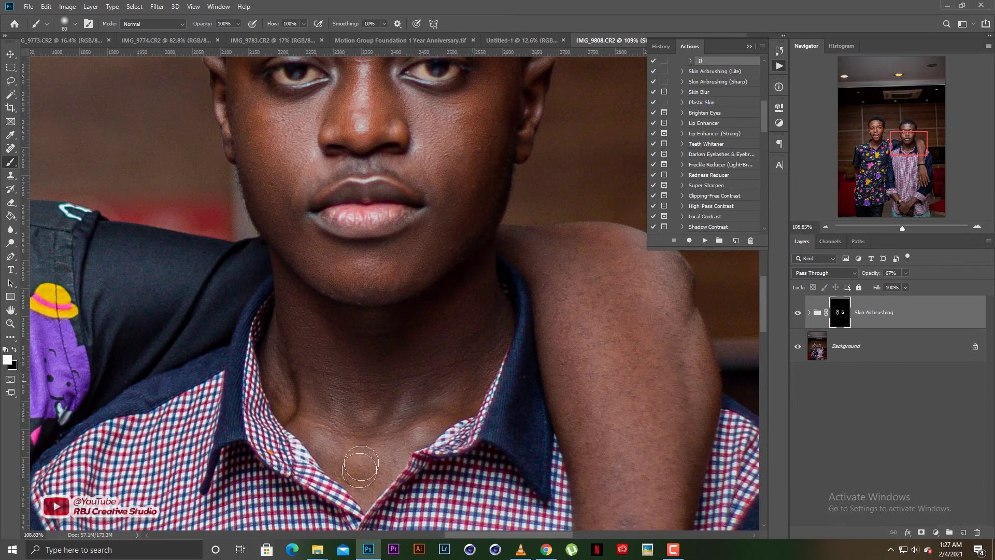
# Step: Paint the airbrushing effect over the arm draped across his shoulder down to the wristband, using brush sizes between 80 and 100
pyautogui.moveTo(556, 398)
pyautogui.mouseDown()
pyautogui.moveTo(315, 314)
pyautogui.moveTo(318, 296)
pyautogui.mouseUp()
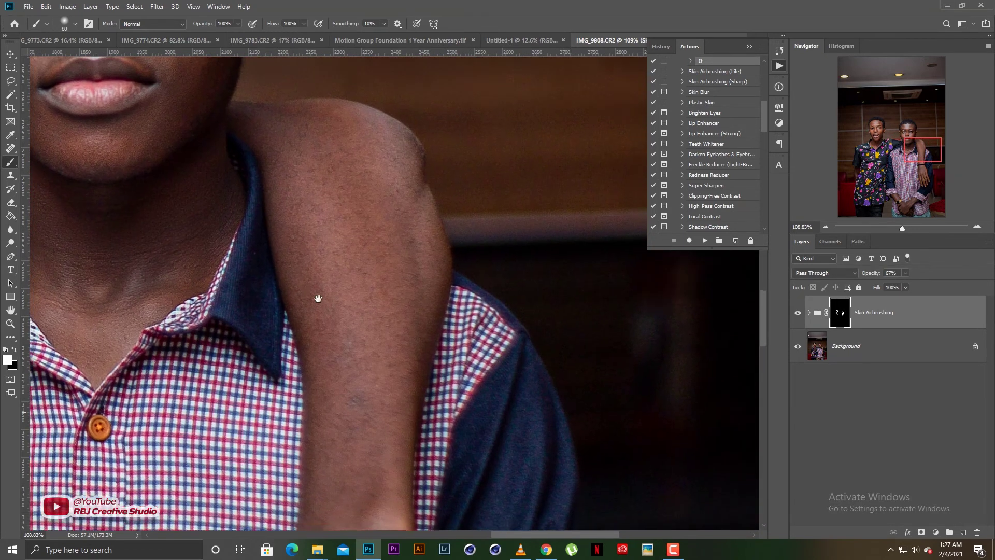
pyautogui.press(']')
pyautogui.press(']')
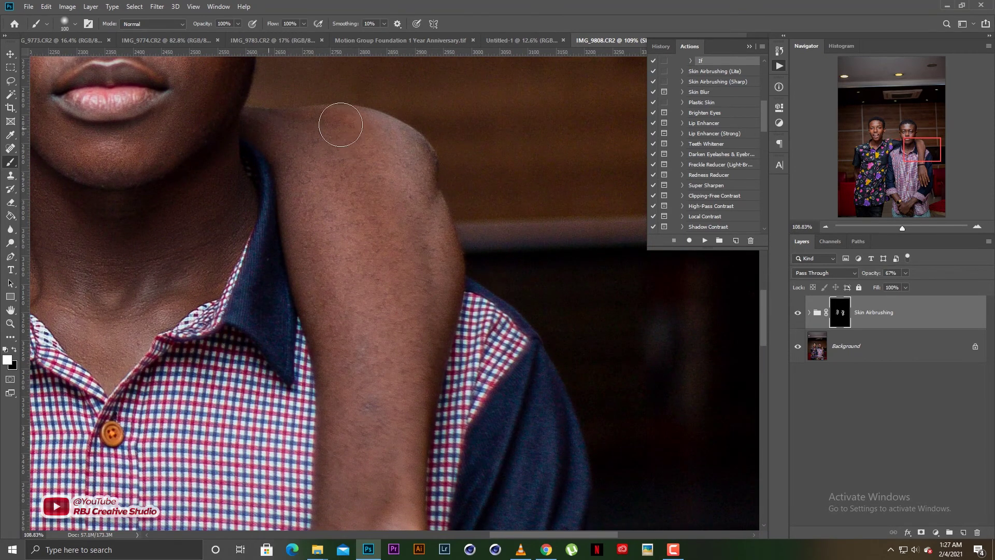
pyautogui.press('[')
pyautogui.press('[')
pyautogui.moveTo(391, 265); pyautogui.dragTo(382, 224)
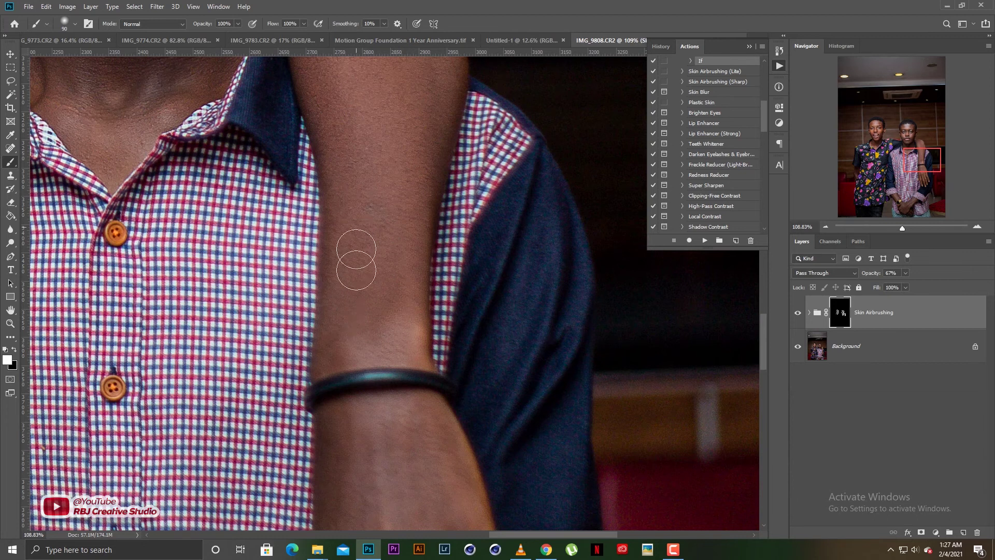
pyautogui.moveTo(357, 250); pyautogui.dragTo(337, 197)
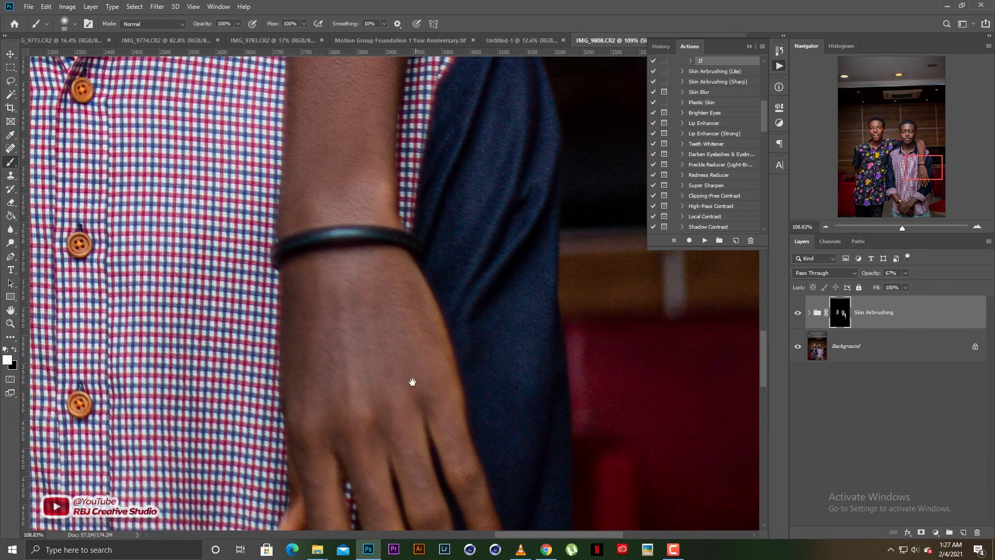
# Step: Paint the airbrushing effect over the hanging hand below the wristband, reducing the brush from 100 to 60 for the fingers
pyautogui.moveTo(414, 382); pyautogui.dragTo(391, 271)
pyautogui.press('[')
pyautogui.press(']')
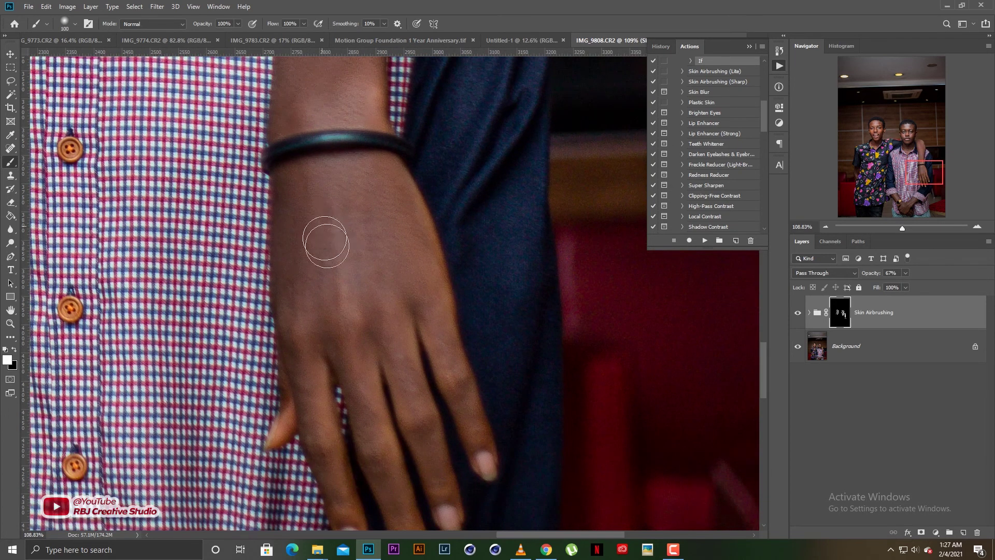
pyautogui.press('[')
pyautogui.press('[')
pyautogui.press('[')
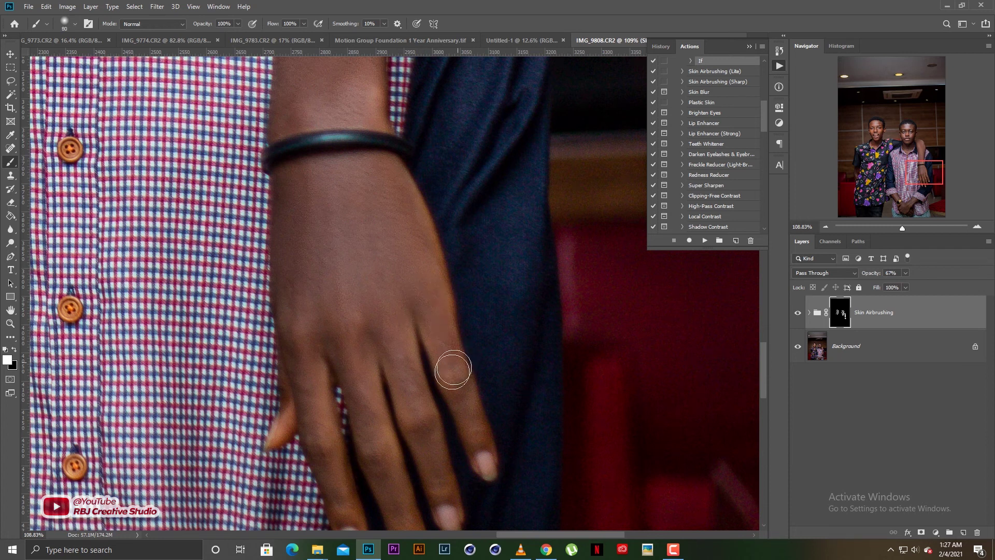
pyautogui.moveTo(422, 411); pyautogui.dragTo(406, 306)
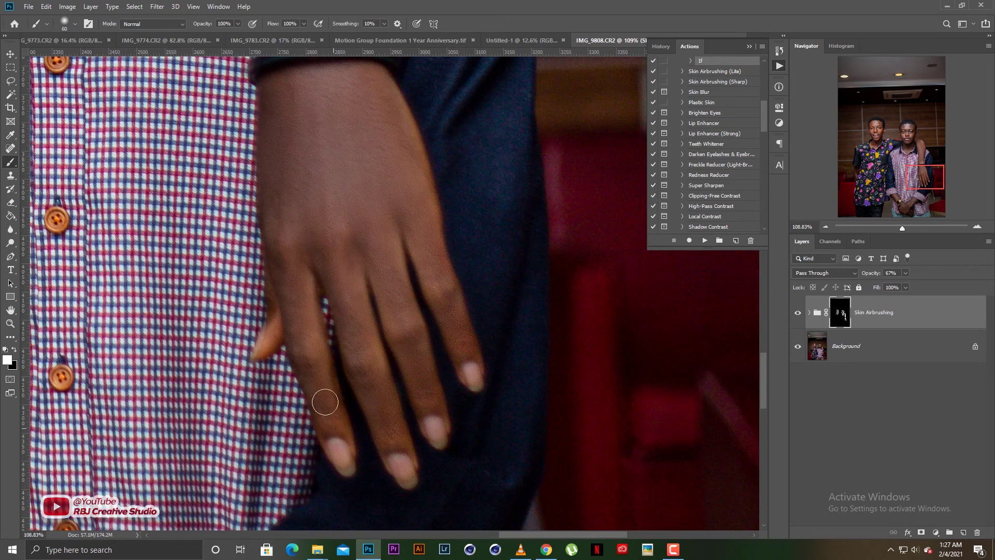
# Step: Paint the airbrushing effect over the forearms and clasped hands of the man in the checked shirt with brush sizes between 60 and 100
pyautogui.scroll(-5, 349, 284)
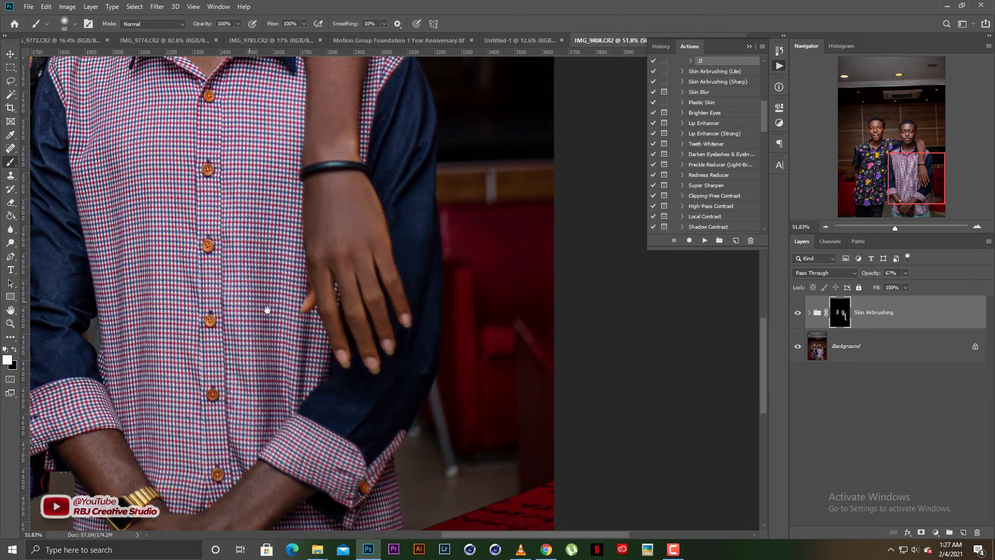
pyautogui.scroll(3, 404, 301)
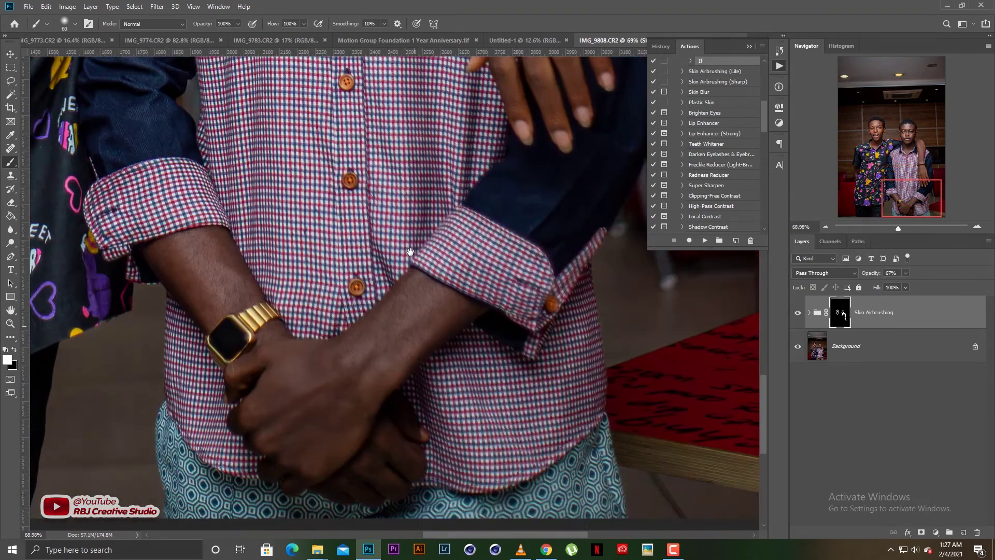
pyautogui.press(']')
pyautogui.press(']')
pyautogui.press(']')
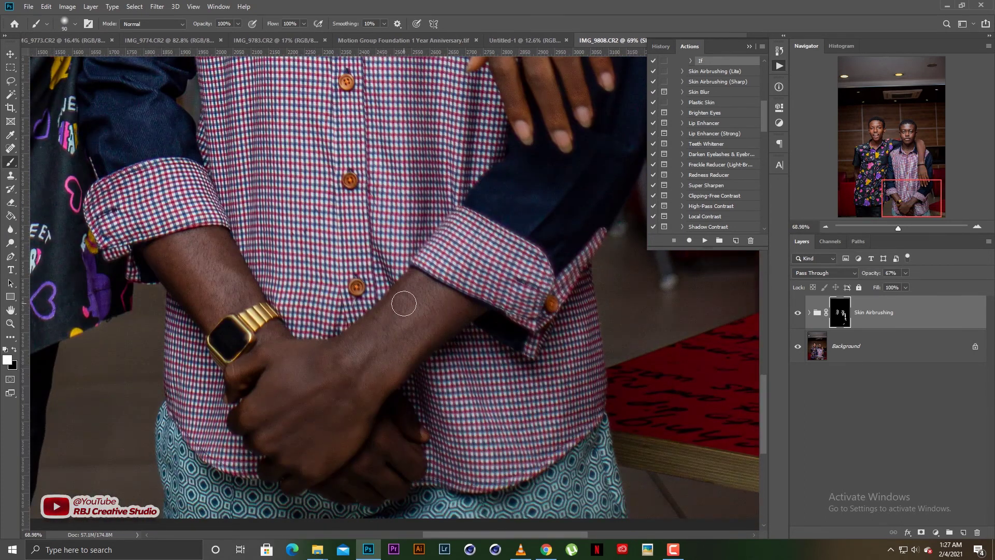
pyautogui.press(']')
pyautogui.press(']')
pyautogui.press('[')
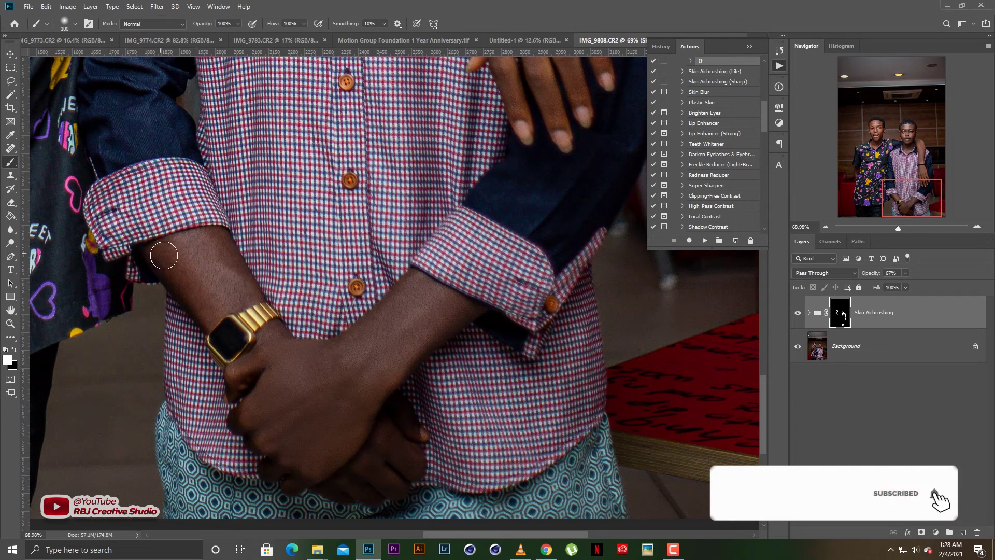
pyautogui.press('[')
pyautogui.press('[')
pyautogui.press('[')
pyautogui.press('[')
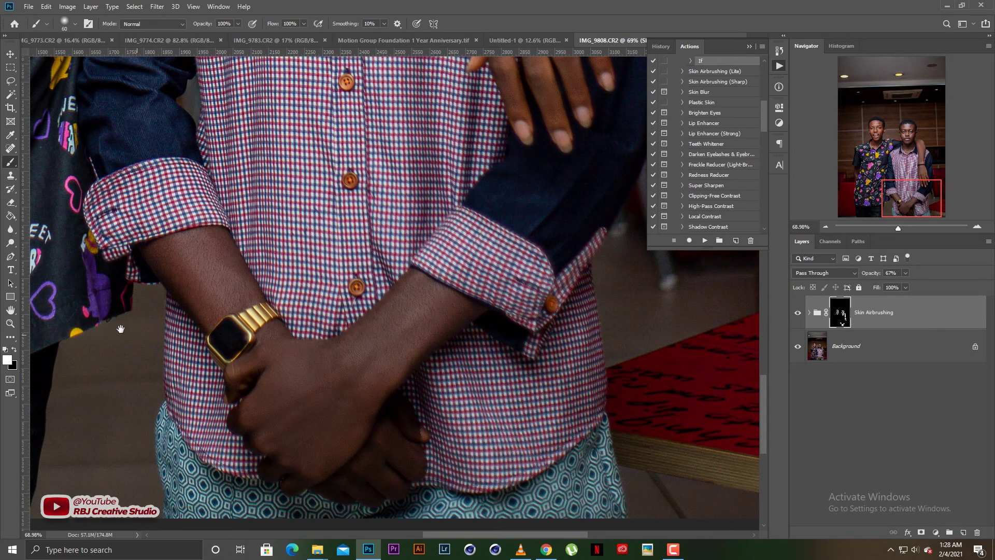
# Step: Paint the airbrushing effect over the lowered arm of the man in the heart-patterned shirt with a brush size of 90
pyautogui.moveTo(120, 329); pyautogui.dragTo(479, 334)
pyautogui.moveTo(363, 207); pyautogui.dragTo(454, 342)
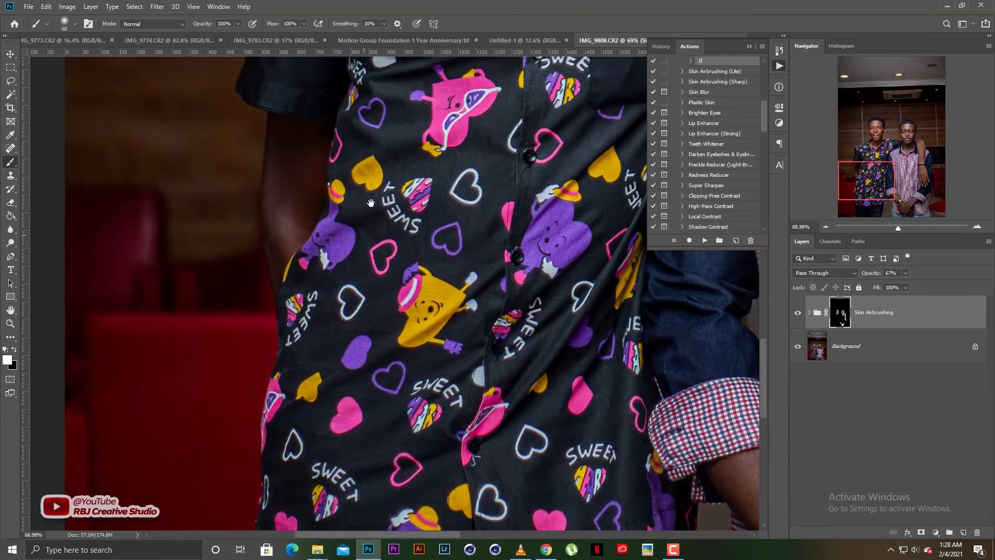
pyautogui.moveTo(194, 135); pyautogui.dragTo(285, 271)
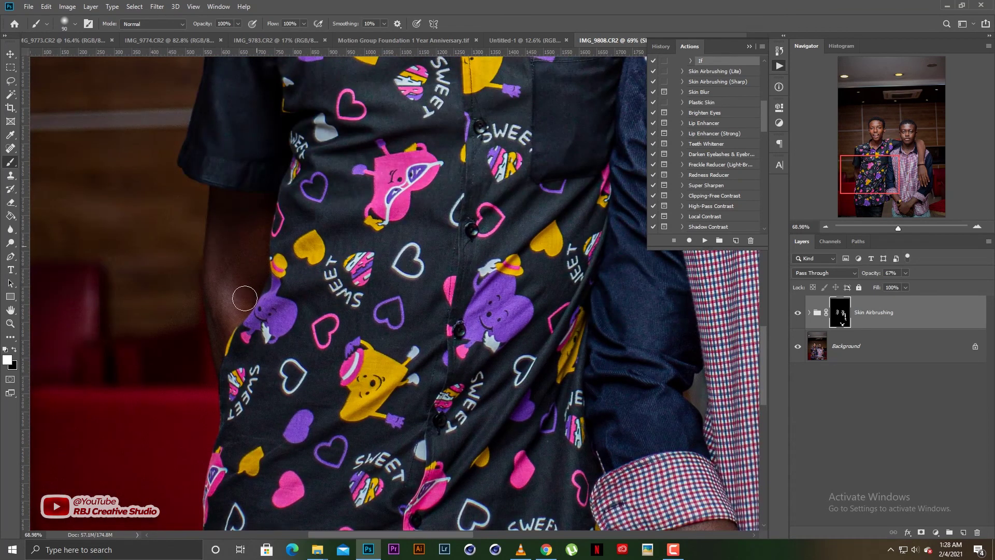
pyautogui.press(']')
pyautogui.press(']')
pyautogui.press(']')
pyautogui.press('v')
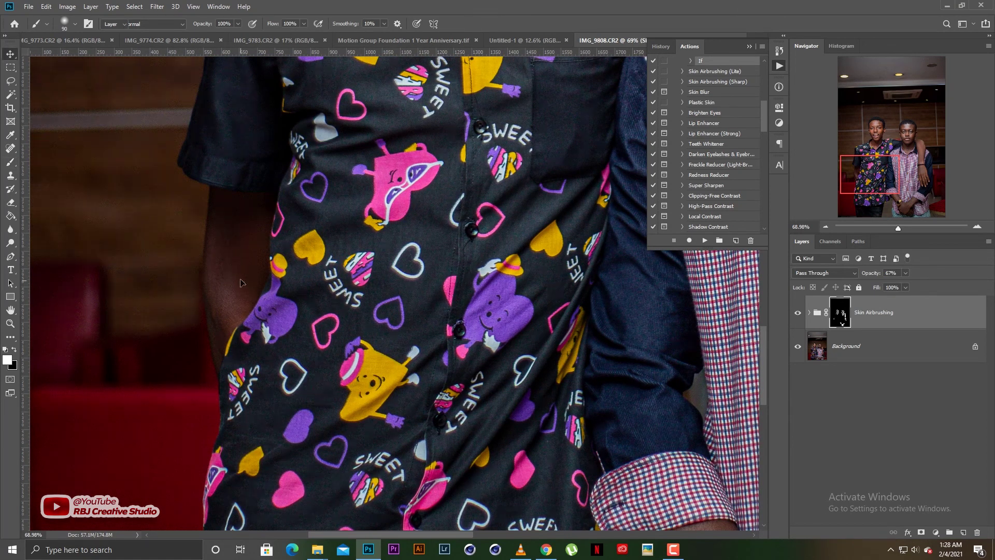
pyautogui.hotkey('ctrl', '-')
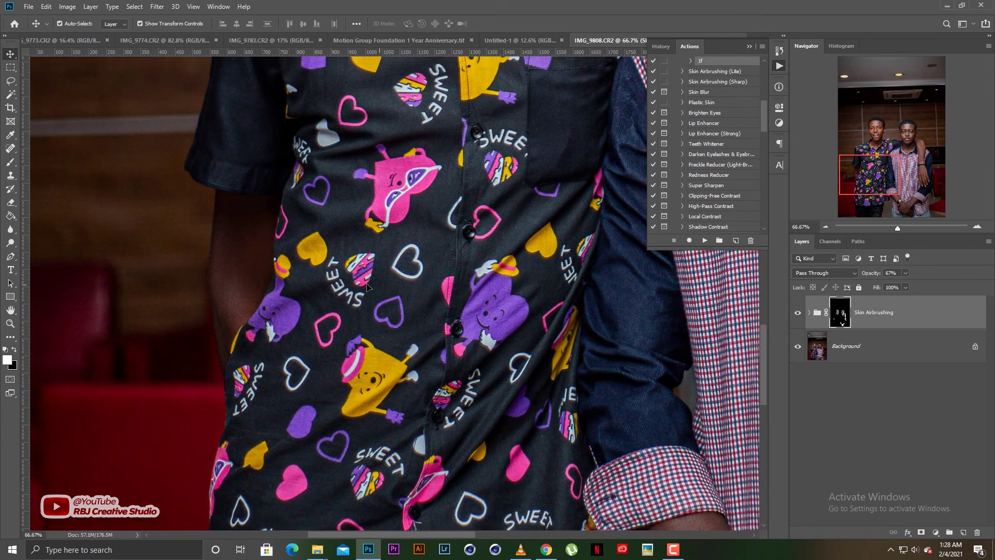
pyautogui.hotkey('ctrl', '0')
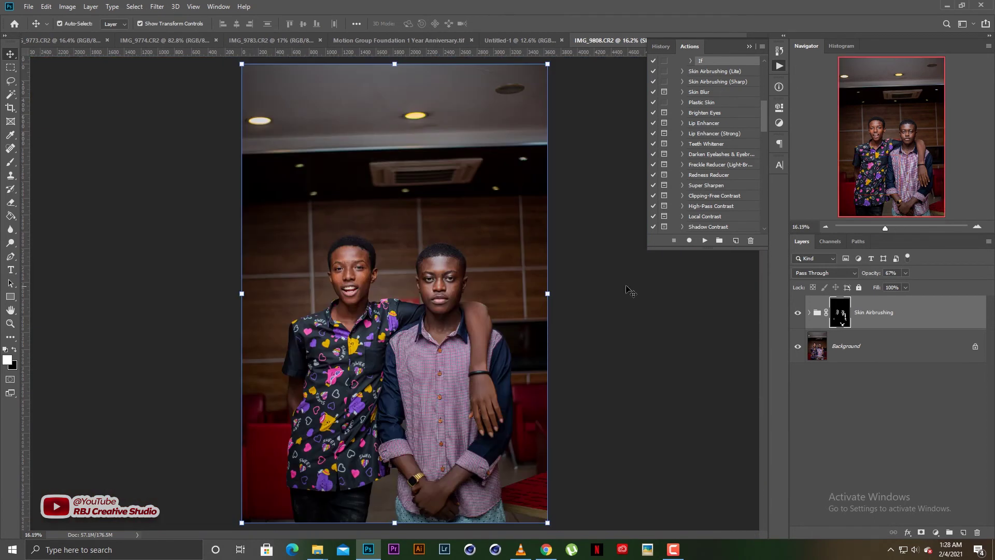
# Step: Set the Skin Airbrushing group's opacity to 76%
pyautogui.keyDown('ctrl'); pyautogui.click(630, 289); pyautogui.keyUp('ctrl')
pyautogui.scroll(3, 439, 311)
pyautogui.scroll(2, 439, 311)
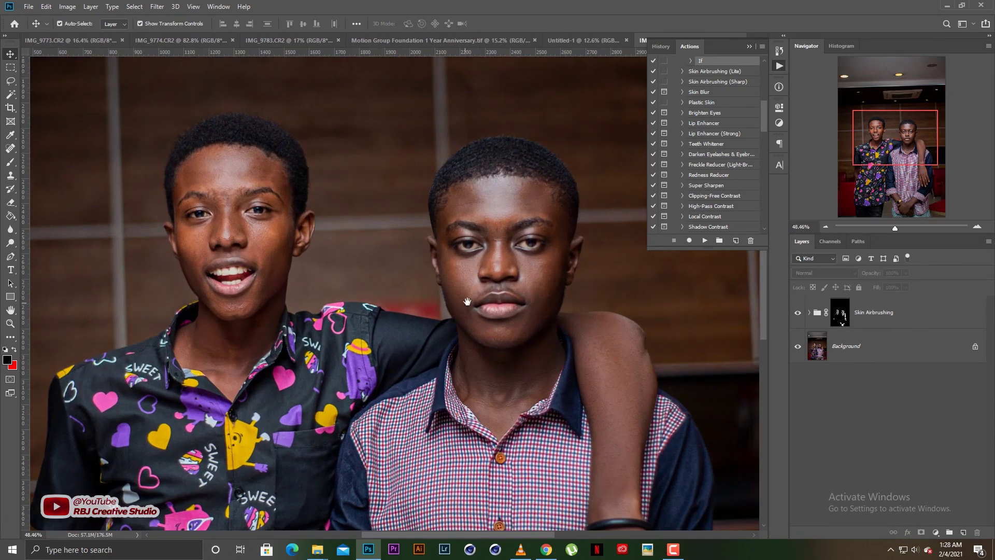
pyautogui.moveTo(512, 310); pyautogui.dragTo(459, 299)
pyautogui.click(872, 311)
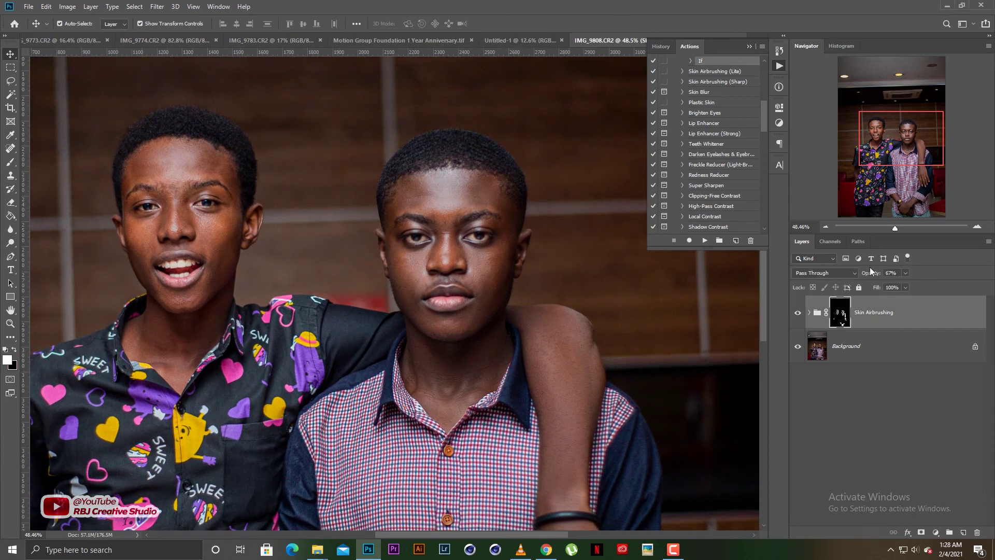
pyautogui.moveTo(872, 275); pyautogui.dragTo(875, 275)
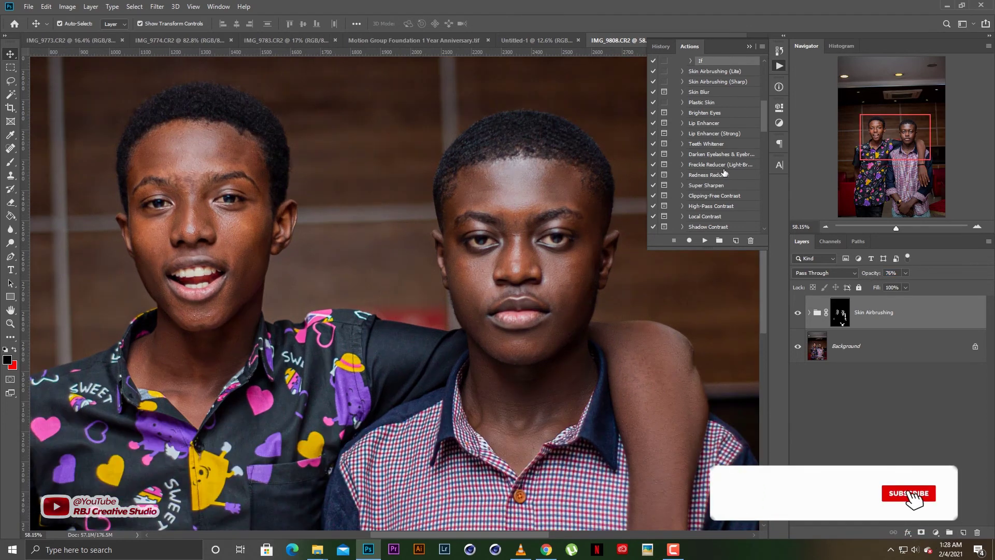
# Step: Run the Toothpaste (Whitens Teeth) action from the 2. Retouching set
pyautogui.scroll(-6, 724, 171)
pyautogui.scroll(-10, 723, 171)
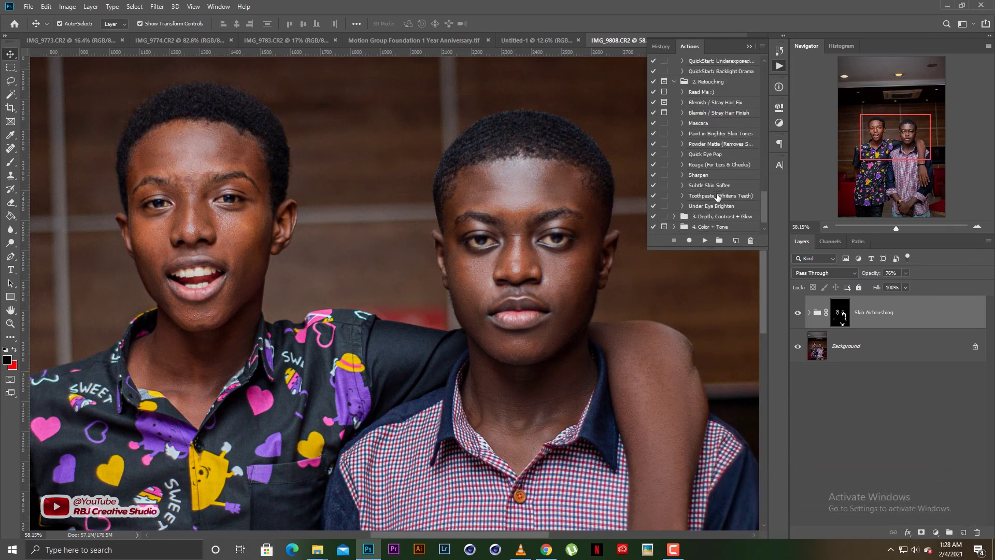
pyautogui.click(717, 196)
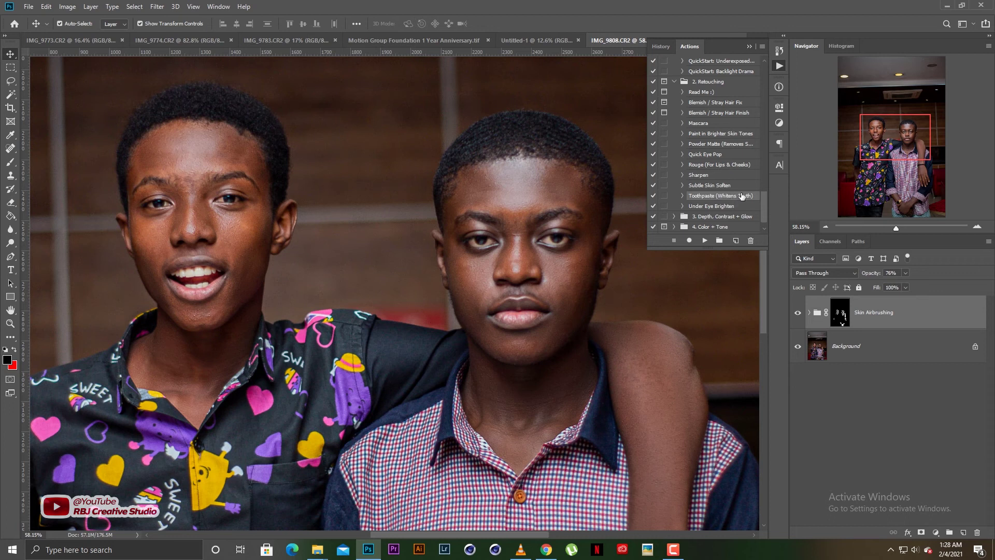
pyautogui.scroll(2, 288, 225)
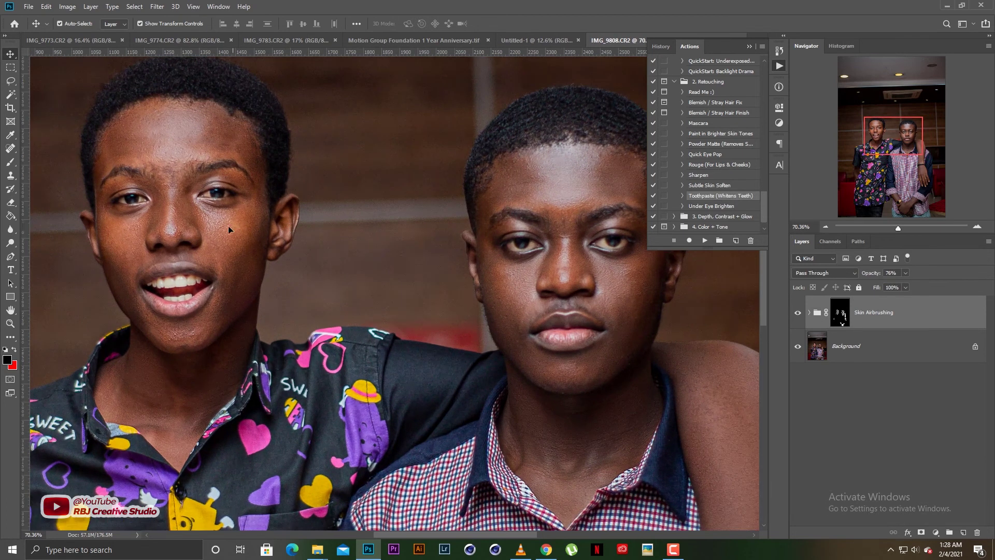
pyautogui.moveTo(300, 258); pyautogui.dragTo(478, 280)
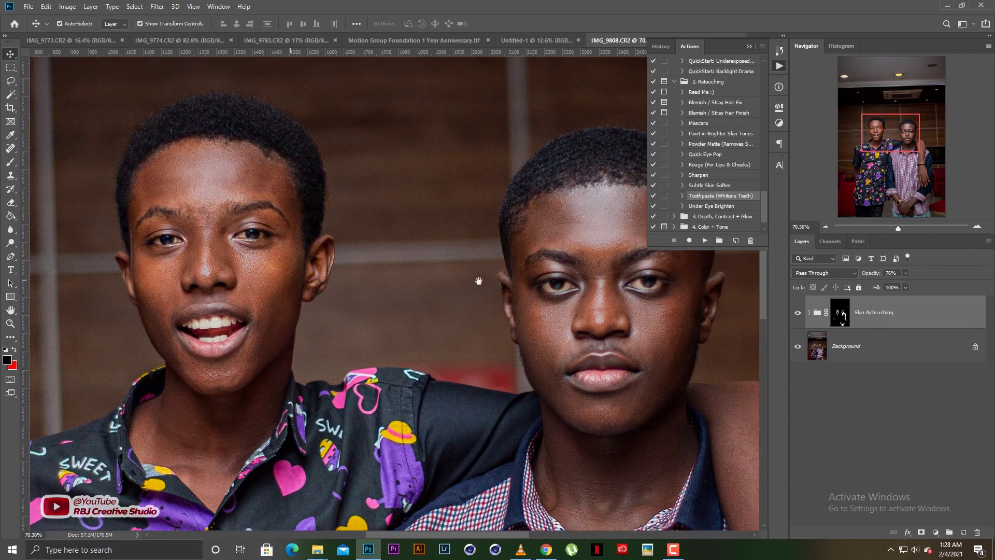
pyautogui.click(705, 242)
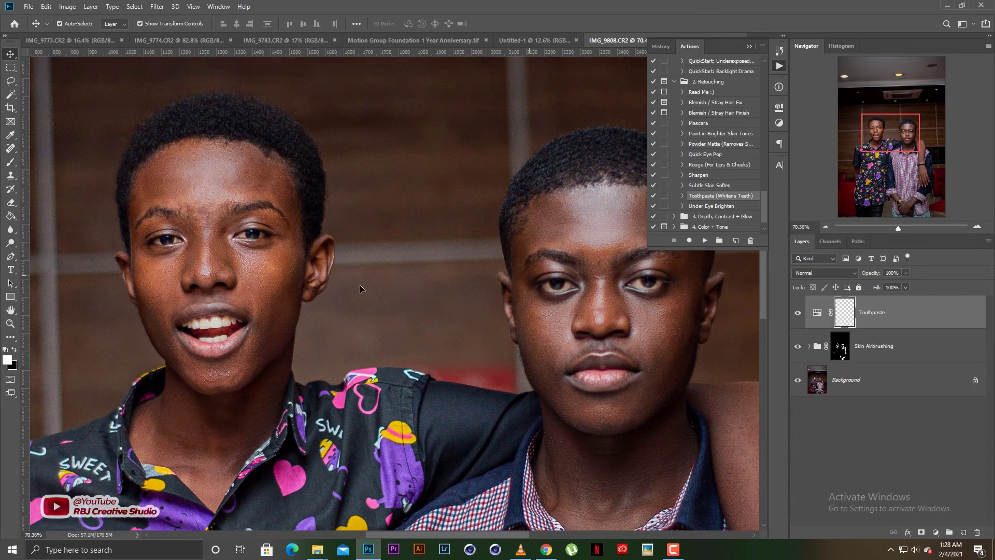
# Step: Paint the Toothpaste whitening effect over both eyes of the man in the heart-patterned shirt with a brush size of 10
pyautogui.scroll(4, 277, 284)
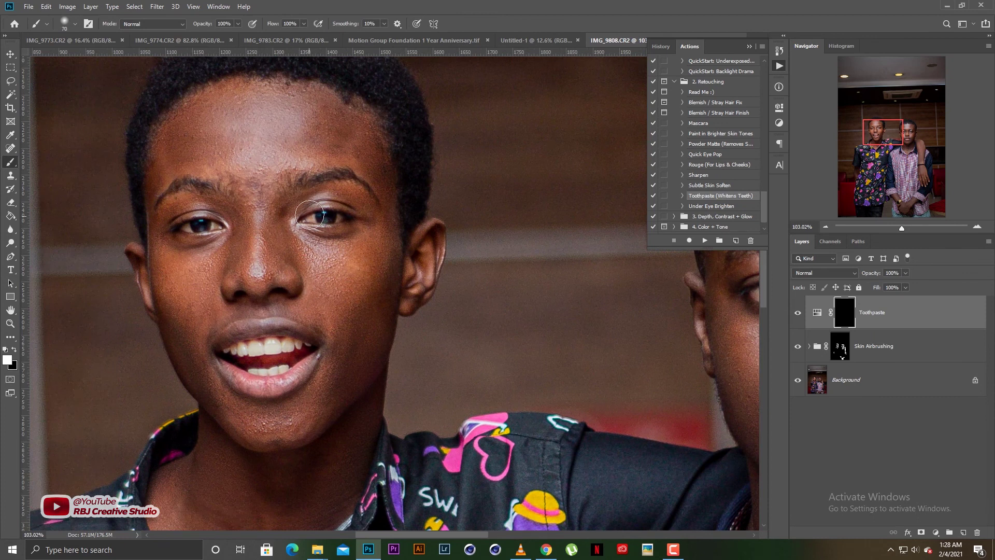
pyautogui.scroll(3, 310, 223)
pyautogui.press('[')
pyautogui.press('[')
pyautogui.press('[')
pyautogui.press('[')
pyautogui.press('[')
pyautogui.press('[')
pyautogui.press('[')
pyautogui.press('[')
pyautogui.press('[')
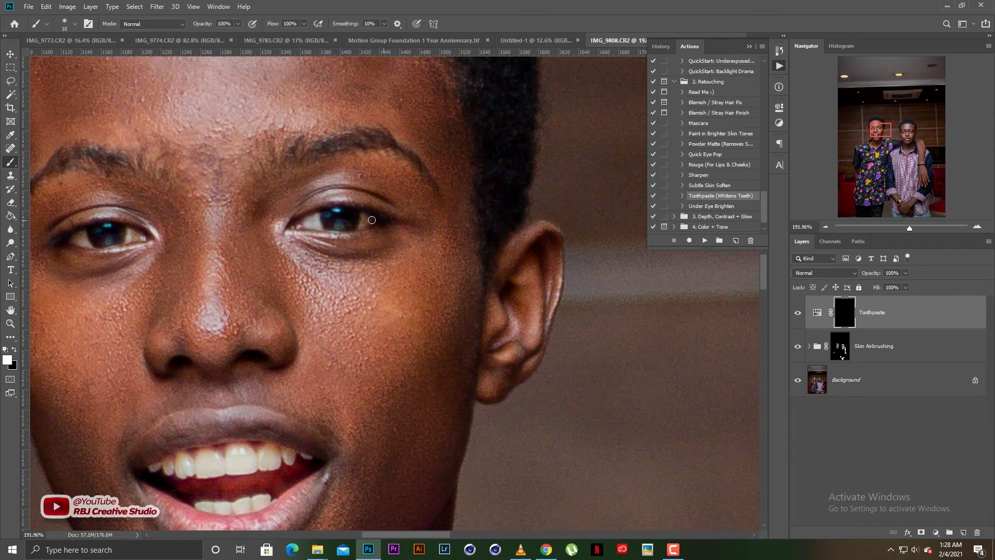
pyautogui.hscroll(-5, 236, 240)
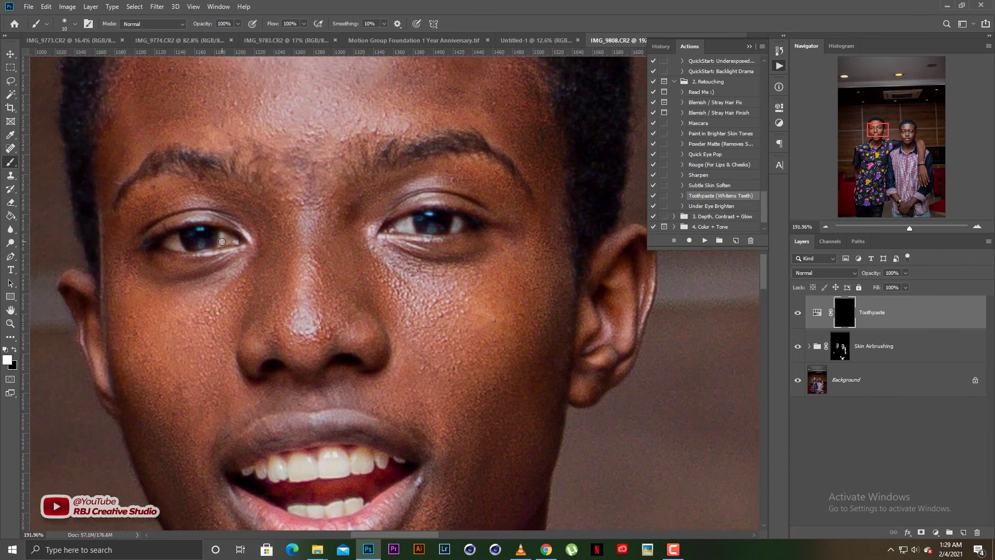
pyautogui.press(']')
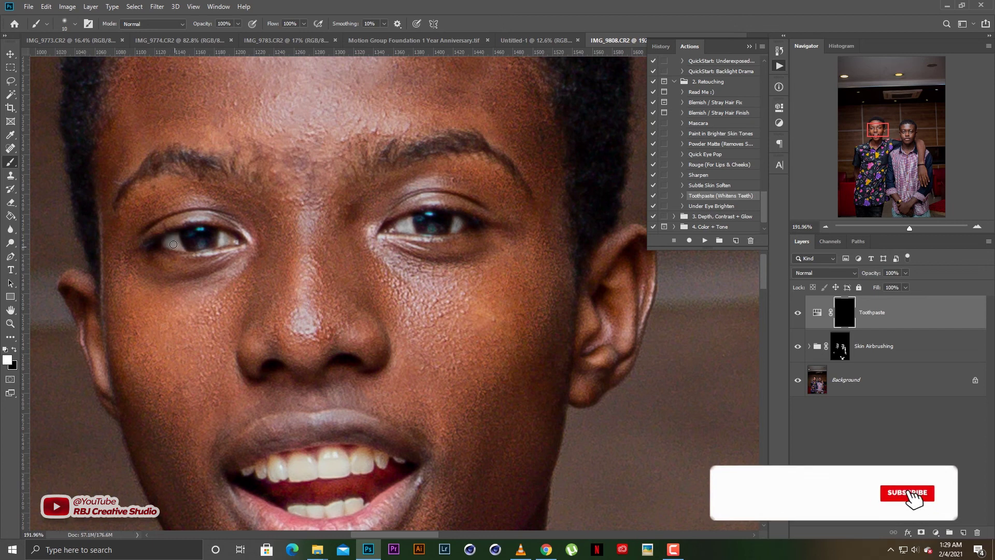
pyautogui.press('[')
# Step: Paint the whitening effect over the upper and lower teeth of the smiling man, and compare the face with the Toothpaste layer hidden and shown
pyautogui.moveTo(302, 306); pyautogui.dragTo(272, 212)
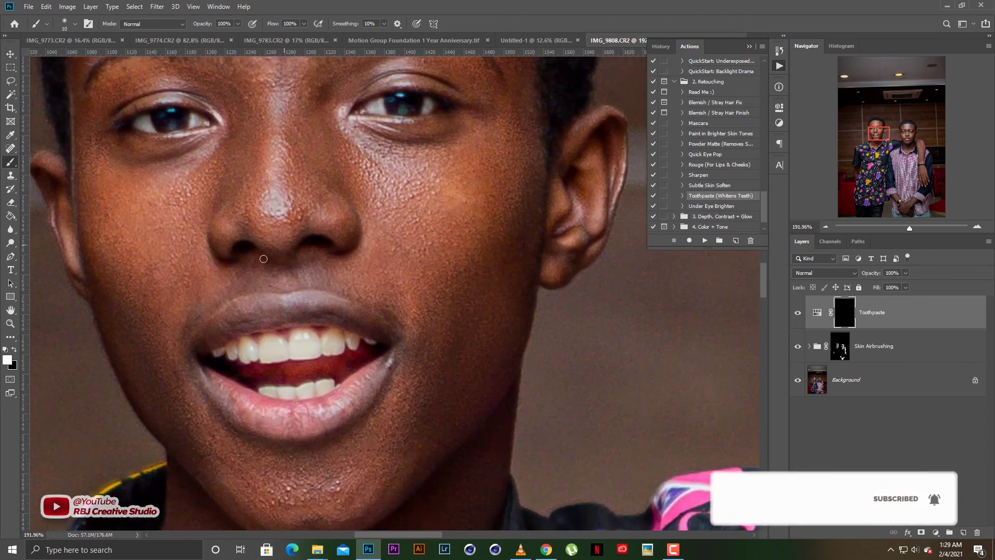
pyautogui.press(']')
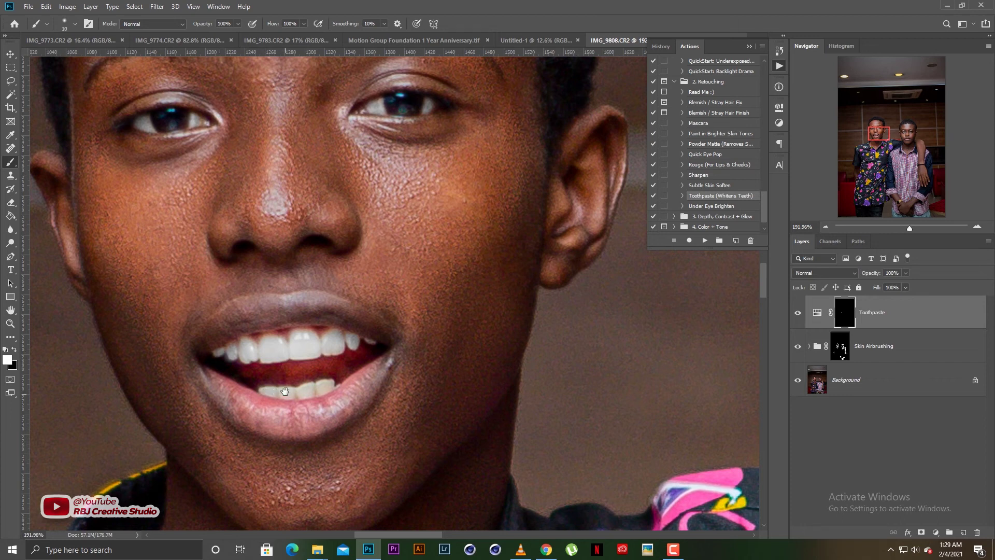
pyautogui.moveTo(285, 390); pyautogui.dragTo(311, 311)
pyautogui.scroll(3, 326, 309)
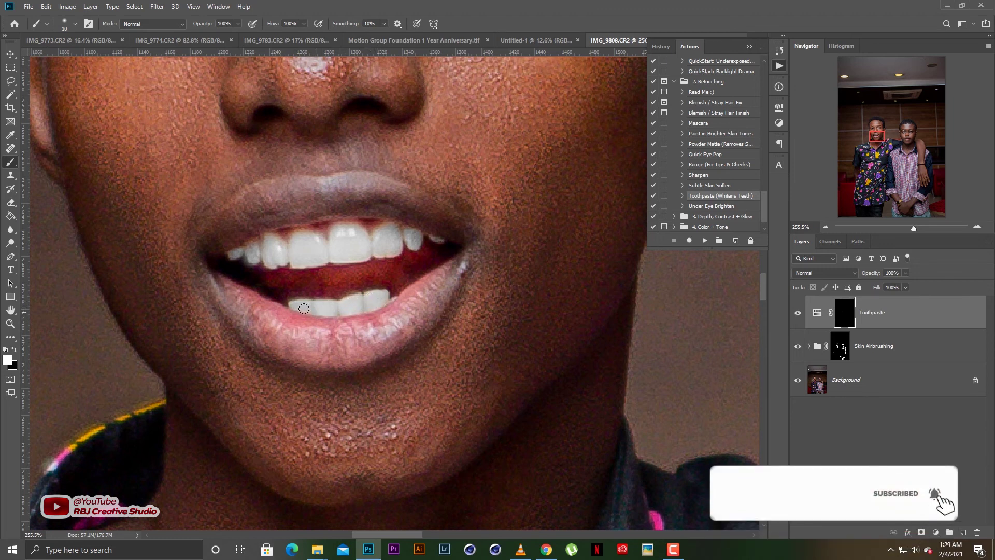
pyautogui.scroll(-5, 415, 290)
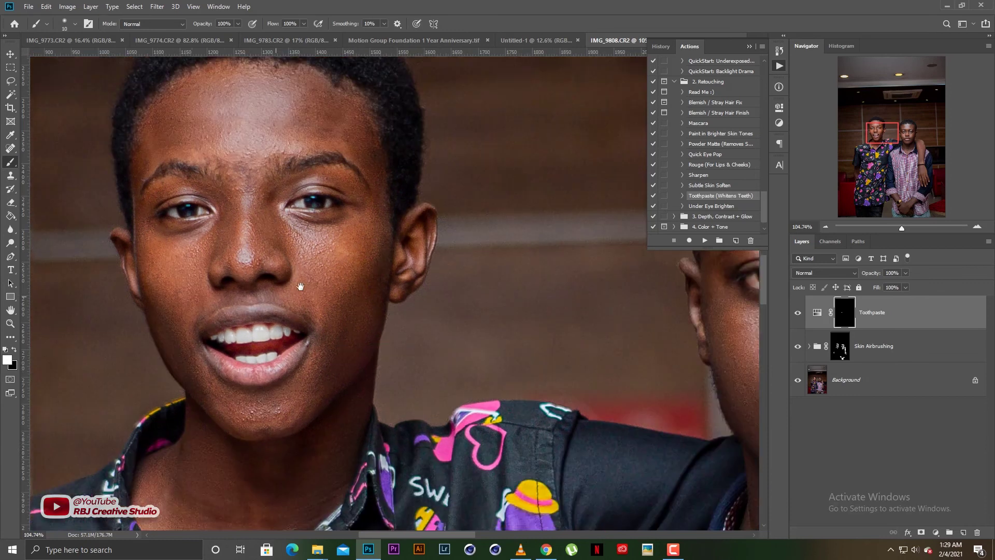
pyautogui.moveTo(300, 286); pyautogui.dragTo(339, 297)
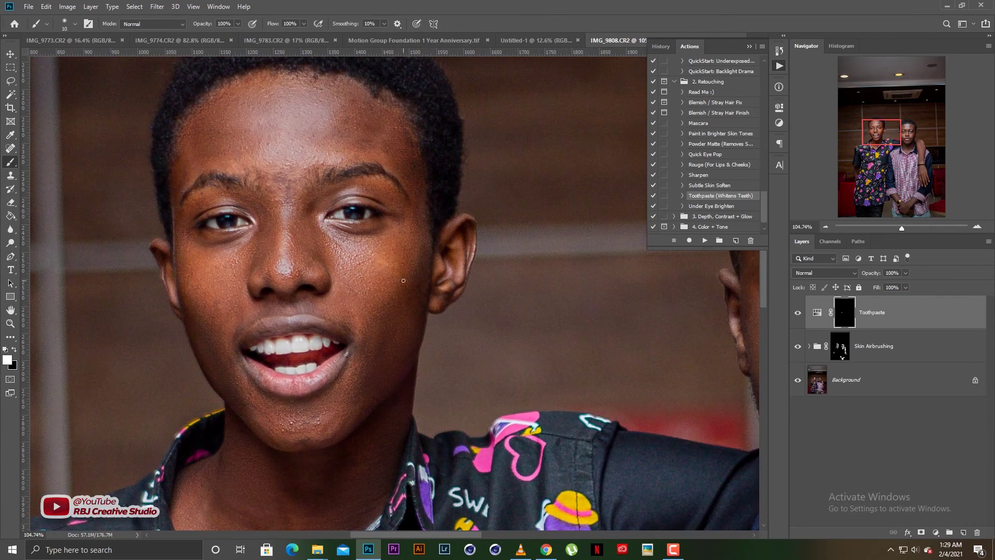
pyautogui.moveTo(398, 254); pyautogui.dragTo(435, 284)
pyautogui.click(797, 313)
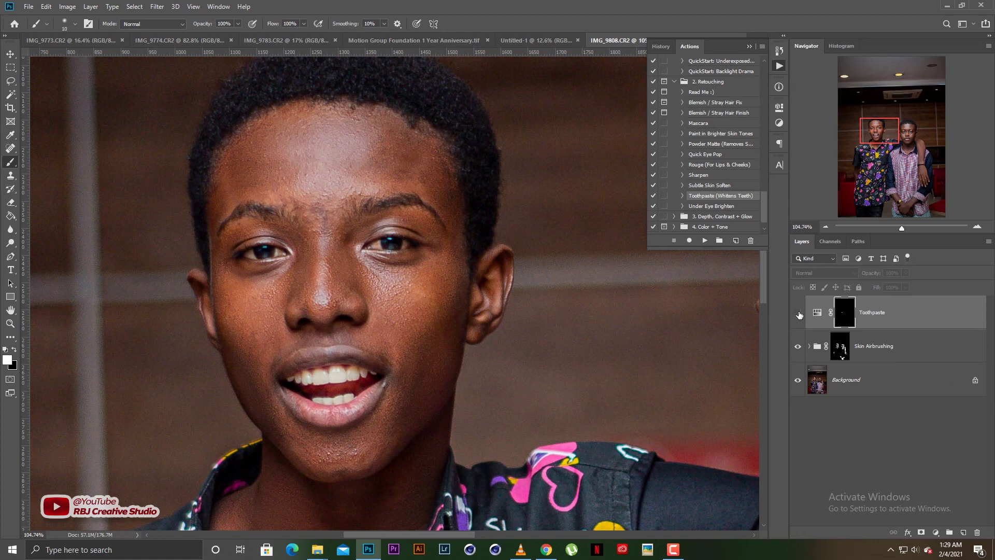
pyautogui.click(798, 314)
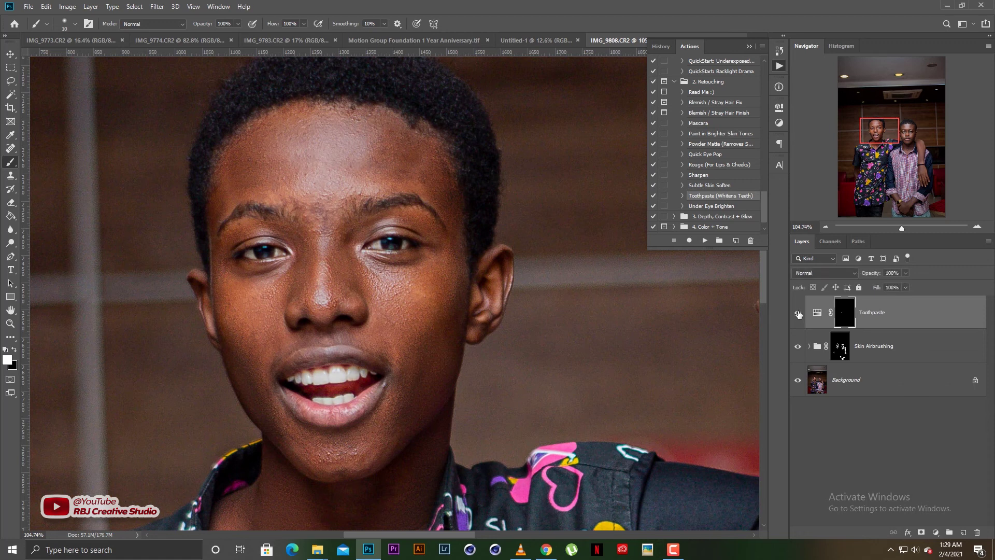
# Step: Paint the whitening effect over both eyes of the man in the checked shirt with brush sizes of 15 and 20
pyautogui.moveTo(552, 322); pyautogui.dragTo(275, 353)
pyautogui.moveTo(394, 297); pyautogui.dragTo(148, 237)
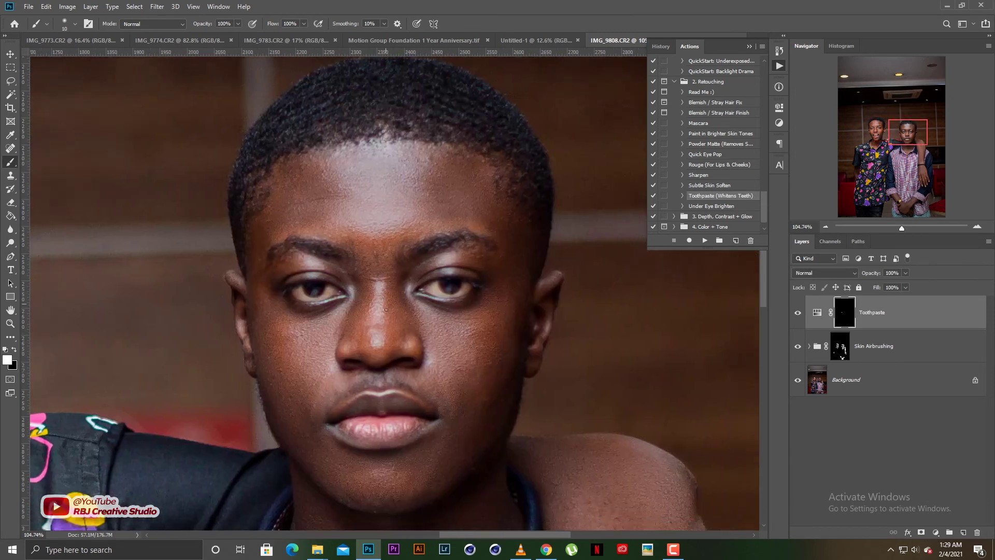
pyautogui.scroll(2, 371, 320)
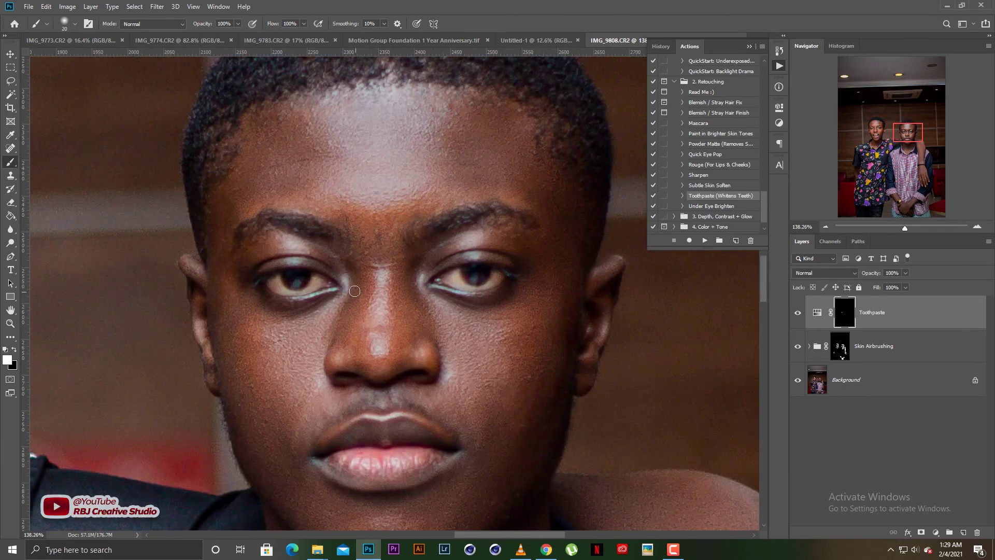
pyautogui.scroll(2, 298, 281)
pyautogui.press('[')
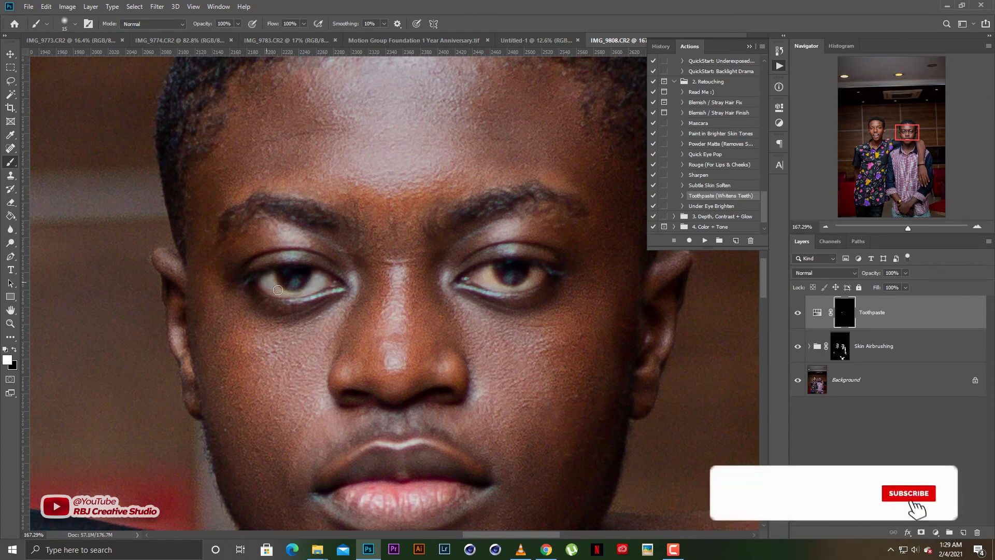
pyautogui.press(']')
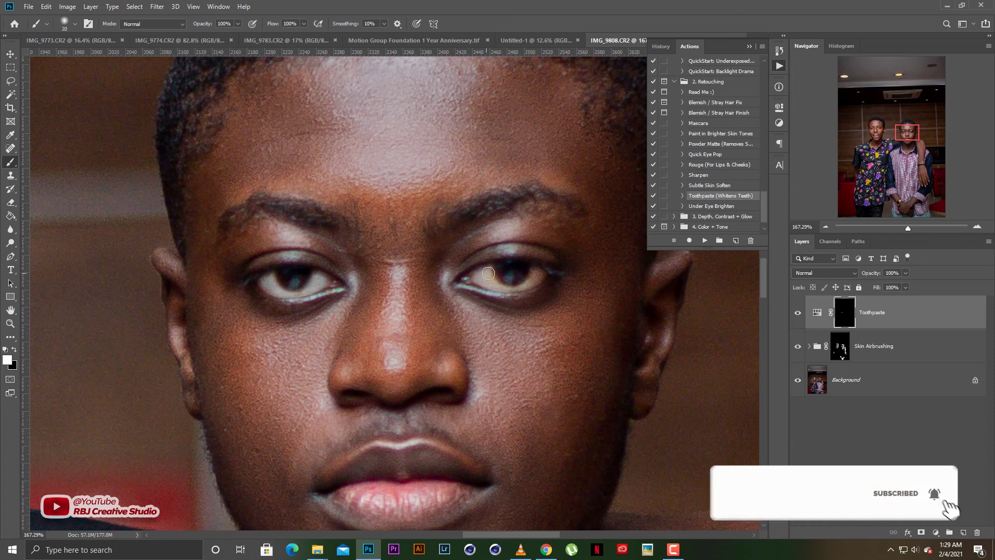
pyautogui.press('[')
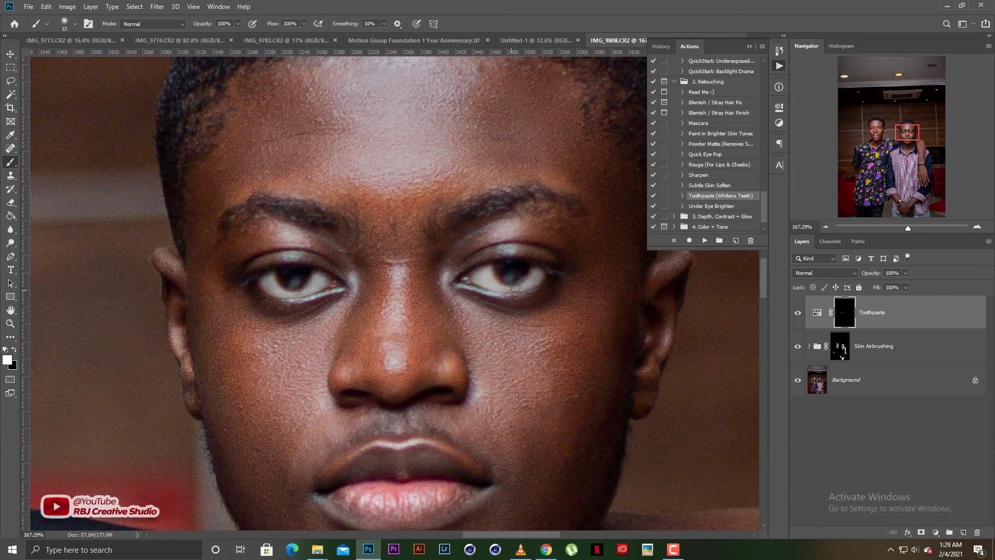
# Step: Flatten the Toothpaste layer and the Skin Airbrushing group into the Background
pyautogui.press('v')
pyautogui.hotkey('ctrl', '0')
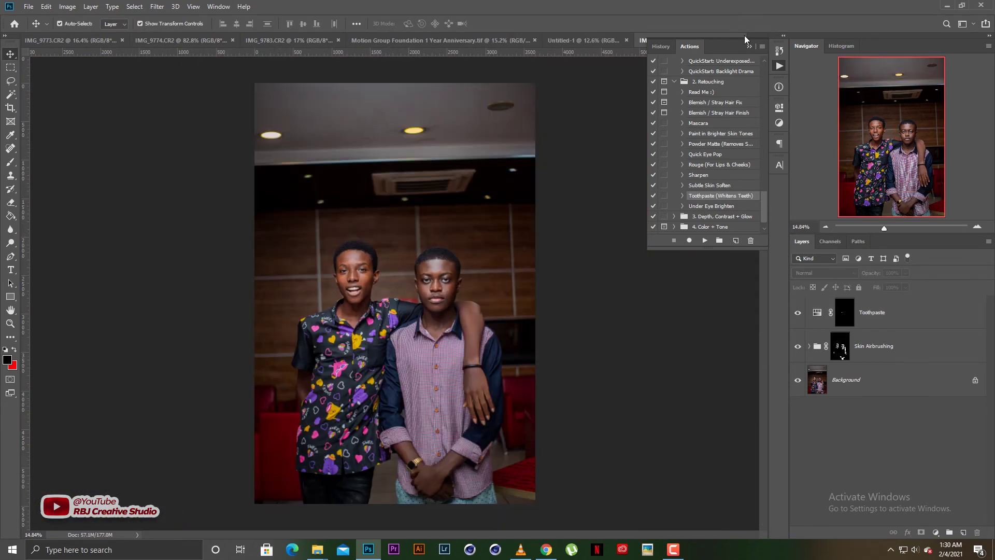
pyautogui.click(748, 47)
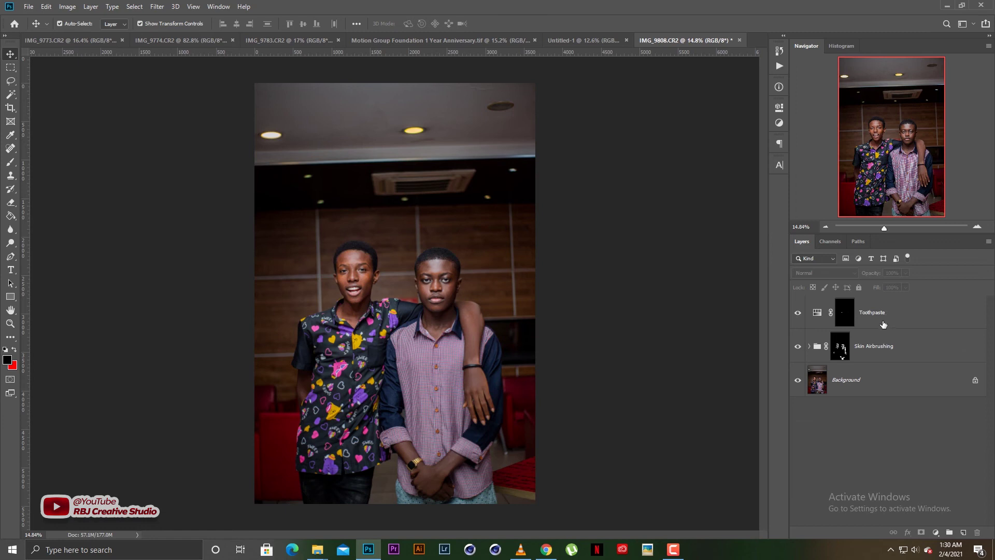
pyautogui.hotkey('ctrl', '0')
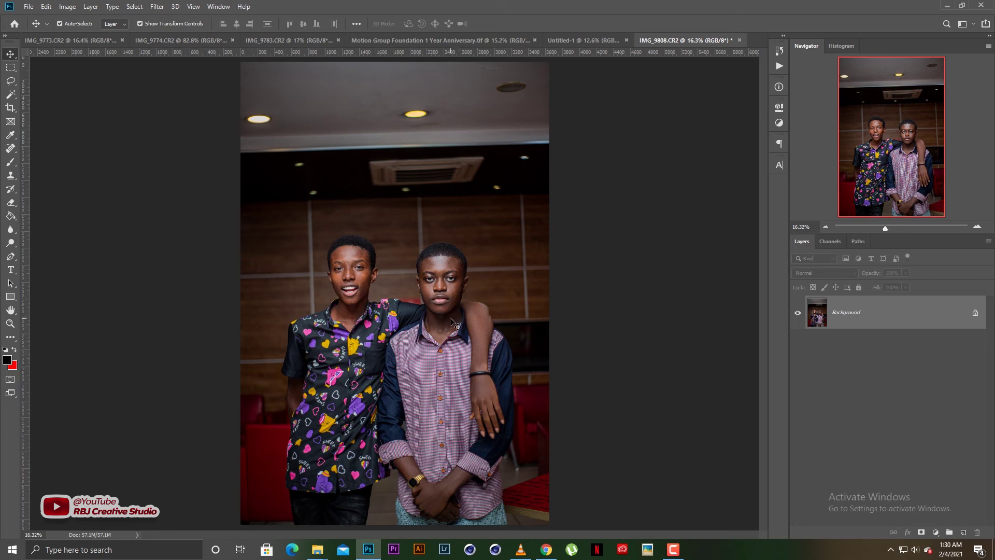
# Step: Duplicate the Background layer and open the copy in the Camera Raw Filter
pyautogui.hotkey('ctrl', 'j')
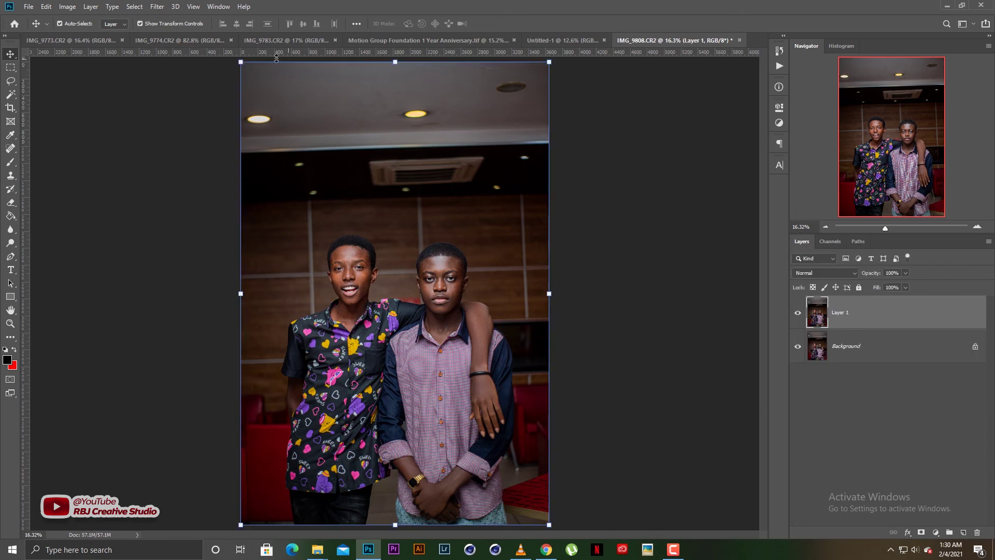
pyautogui.click(156, 6)
pyautogui.click(183, 70)
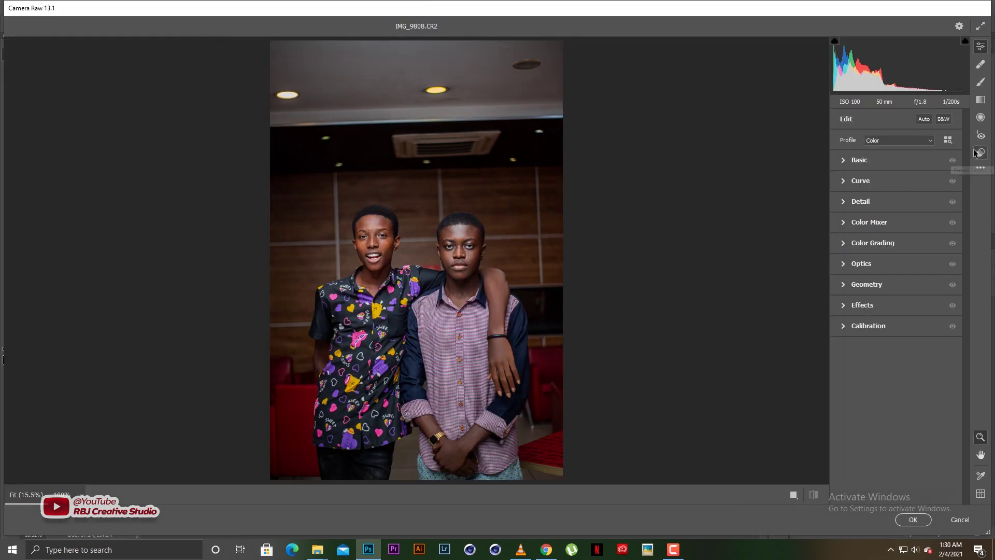
# Step: Apply the user preset PSDESIRE - HDR Split Toning to the duplicated layer and accept the Camera Raw edit
pyautogui.click(974, 153)
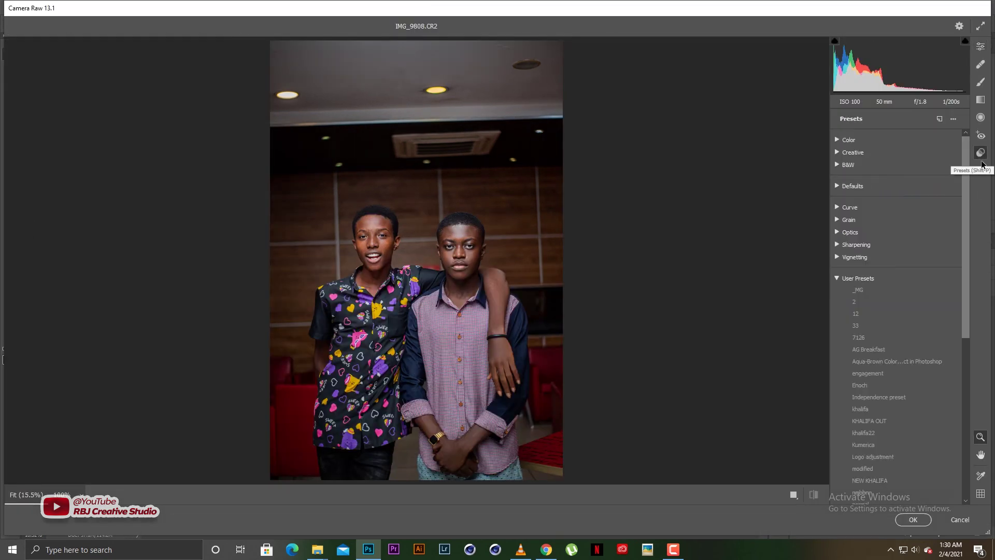
pyautogui.moveTo(967, 192); pyautogui.dragTo(971, 348)
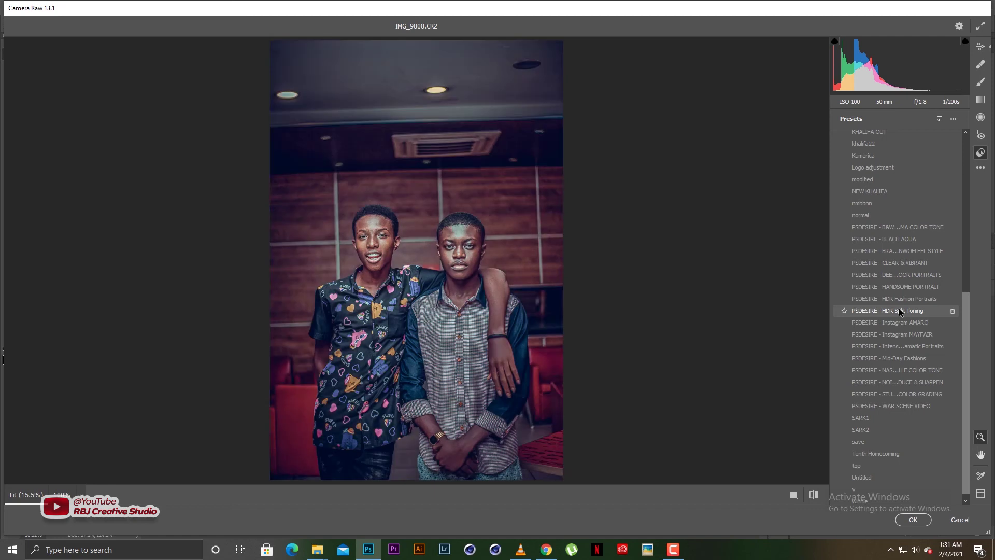
pyautogui.click(899, 308)
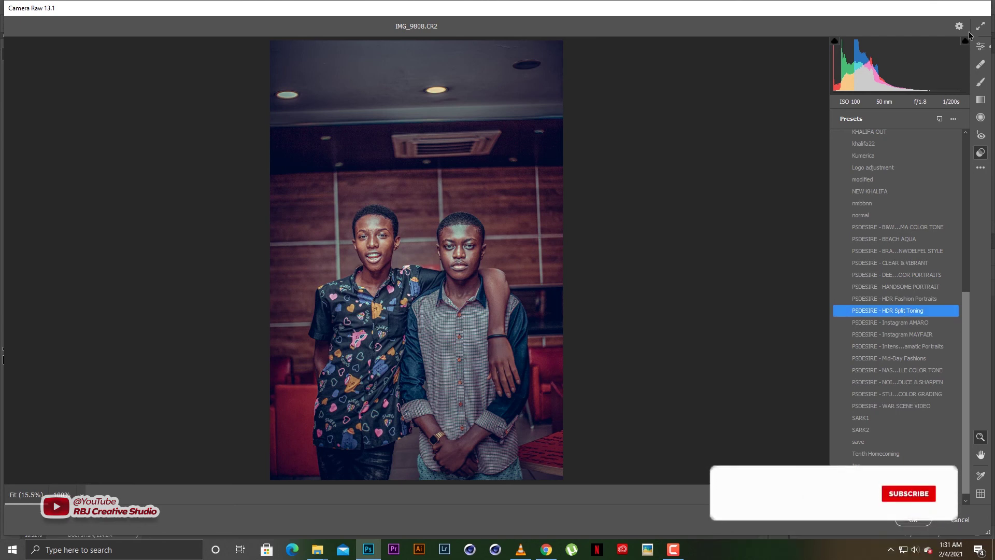
pyautogui.click(981, 47)
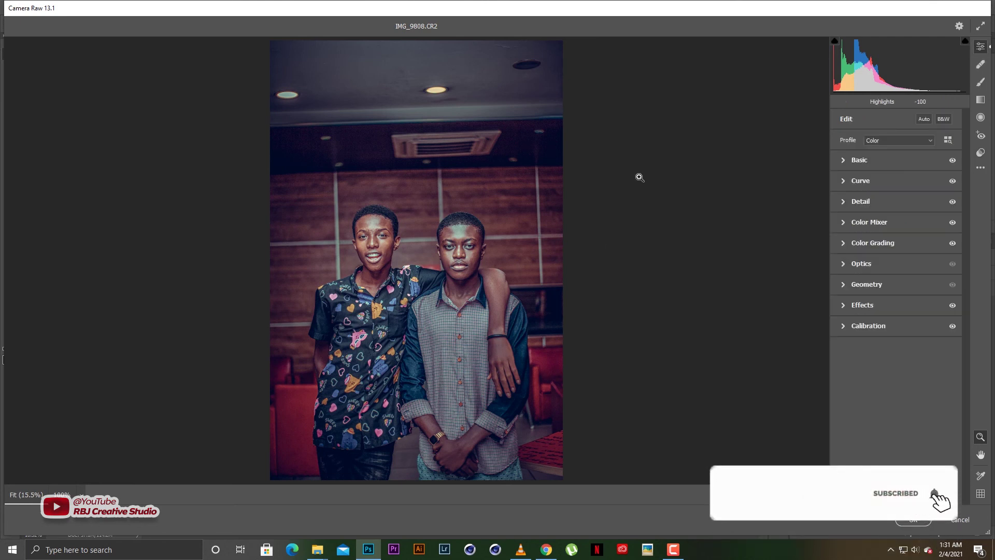
pyautogui.click(912, 519)
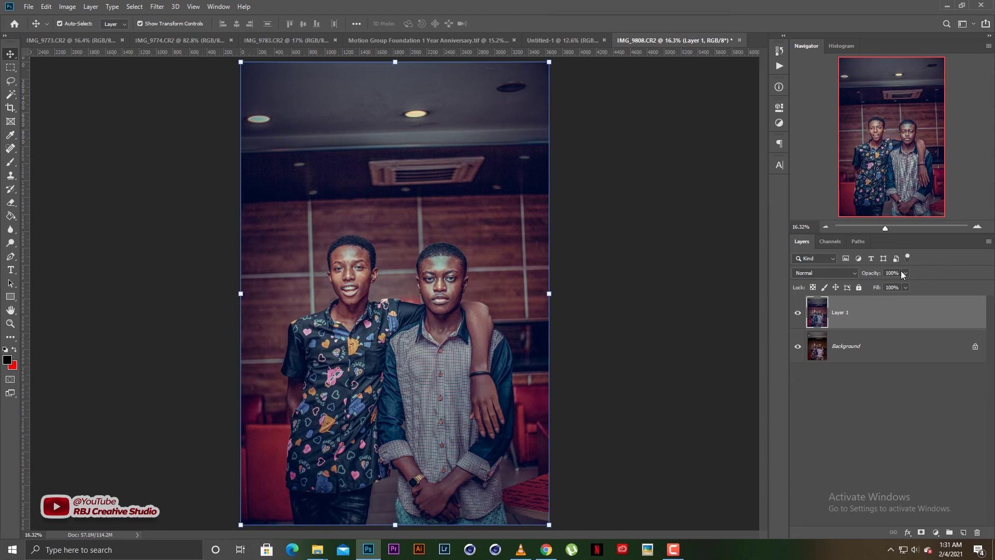
# Step: Set the color-graded layer's opacity to 50% and compare both faces with the layer hidden and shown
pyautogui.press('5')
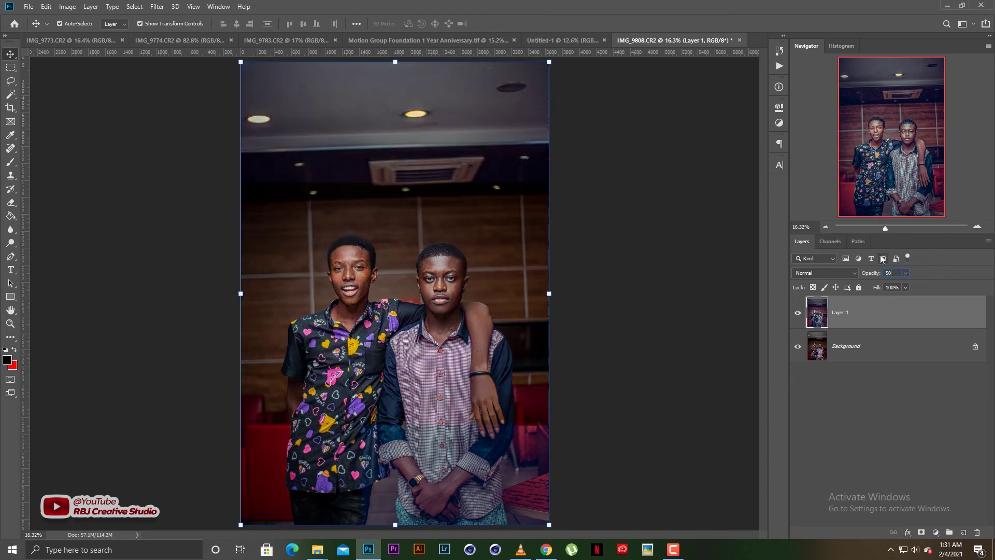
pyautogui.click(638, 231)
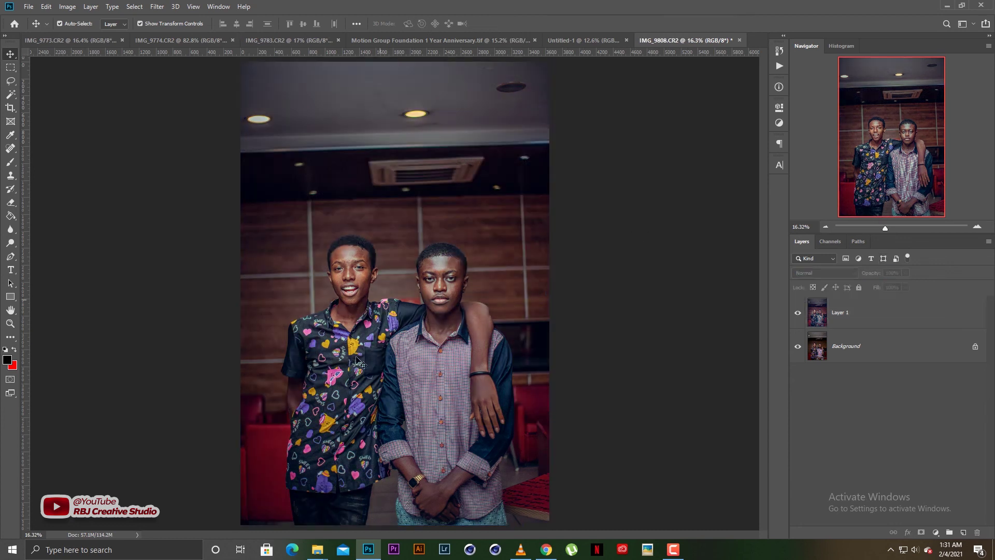
pyautogui.scroll(3, 381, 316)
pyautogui.scroll(3, 381, 316)
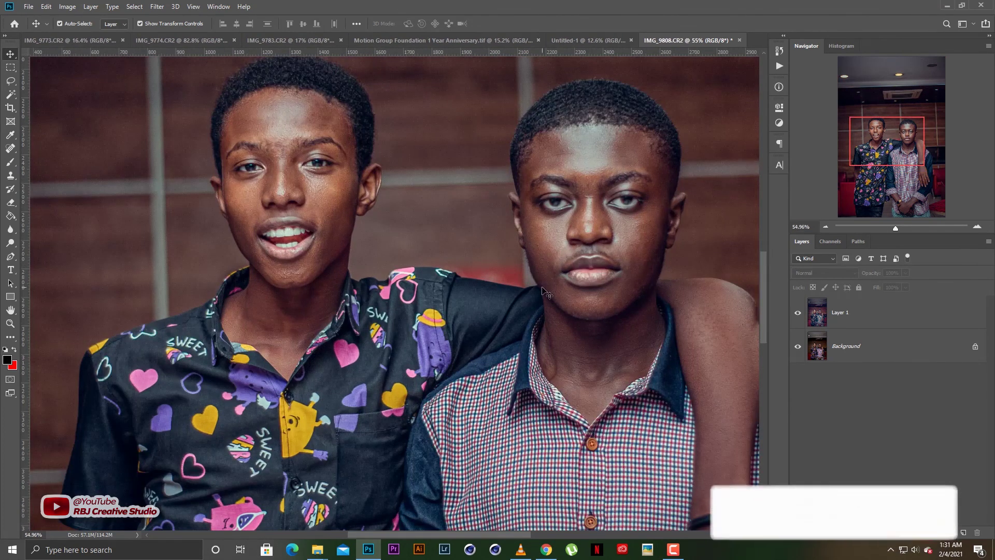
pyautogui.moveTo(518, 280); pyautogui.dragTo(469, 326)
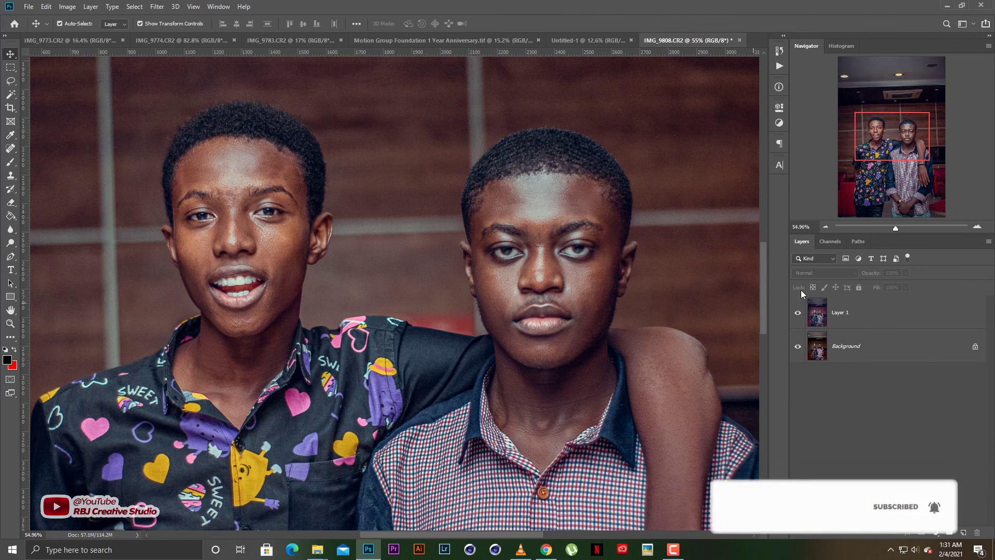
pyautogui.click(797, 313)
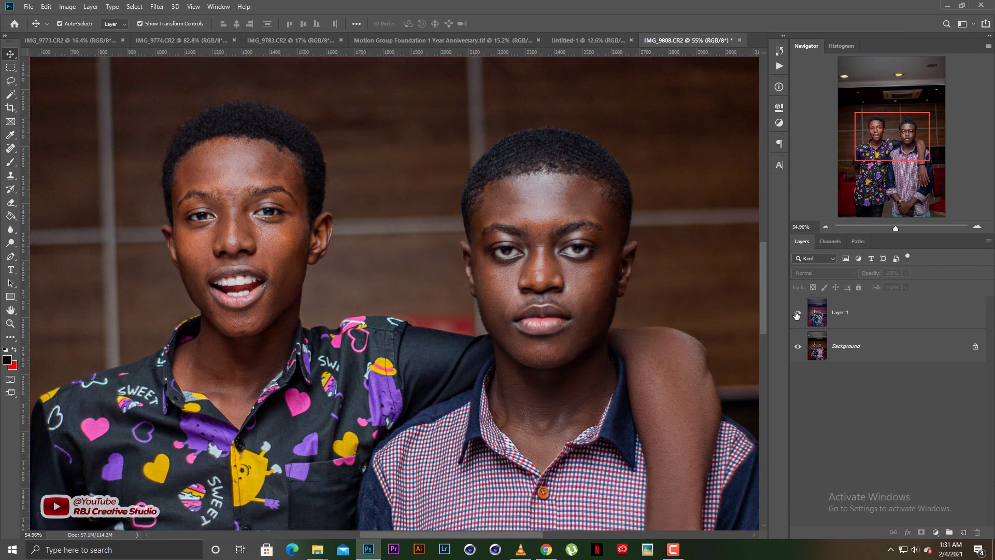
pyautogui.click(798, 313)
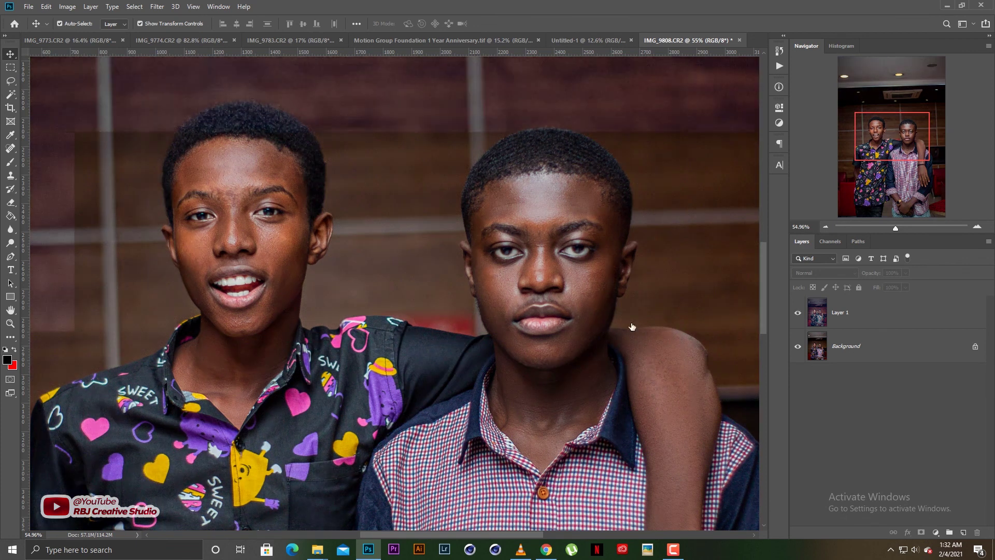
# Step: Switch to the IMG_9774 document and examine the skin and shirt detail around the man's hands up close
pyautogui.hotkey('ctrl', '0')
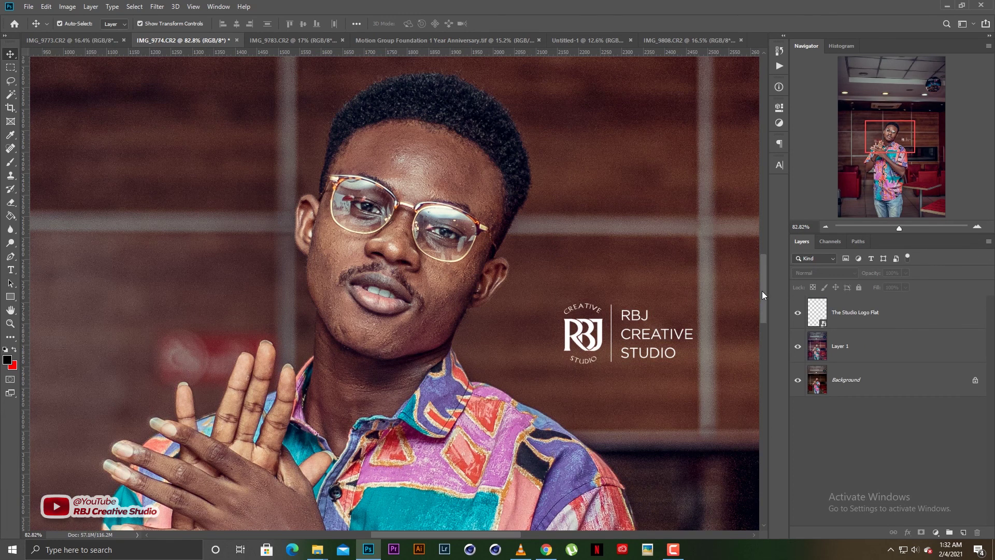
pyautogui.moveTo(762, 290); pyautogui.dragTo(761, 313)
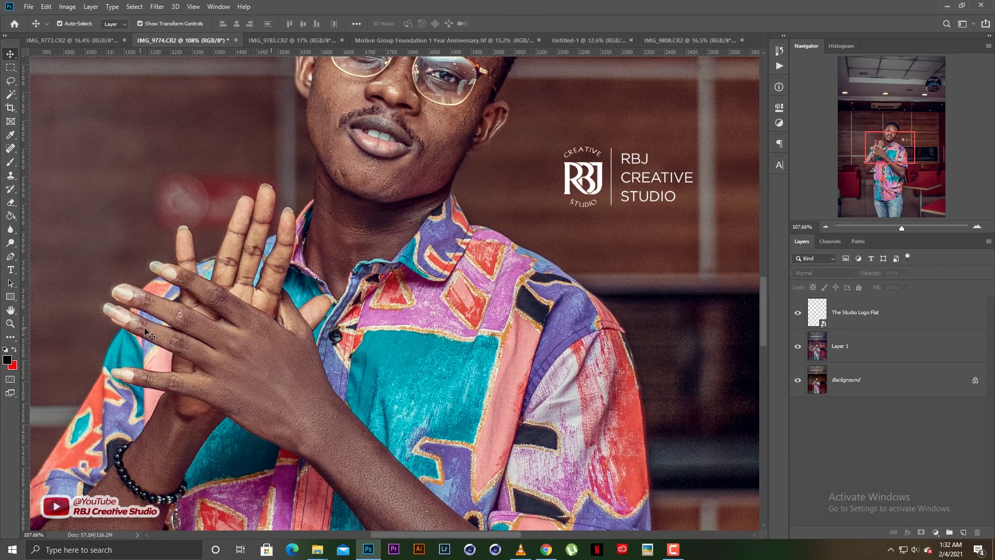
pyautogui.keyDown('alt'); pyautogui.scroll(2, 145, 329); pyautogui.keyUp('alt')
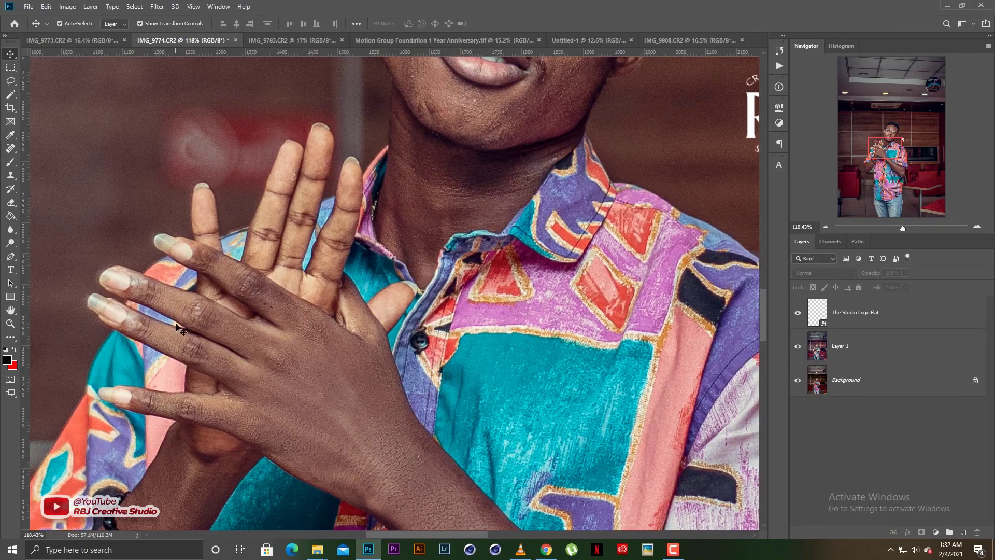
# Step: Switch to the IMG_9808 document and examine the hand and checked shirt detail up close
pyautogui.click(679, 42)
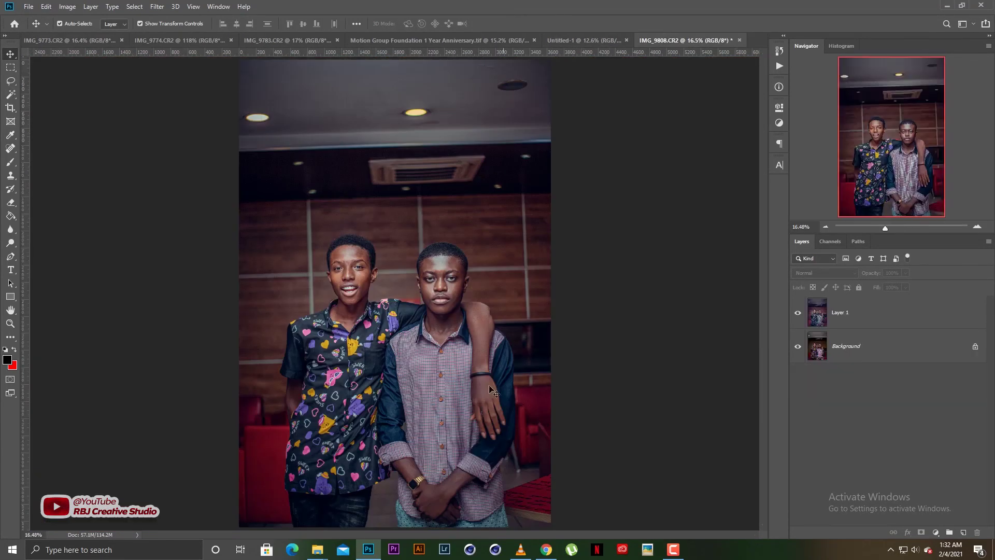
pyautogui.keyDown('alt'); pyautogui.scroll(3, 496, 384); pyautogui.keyUp('alt')
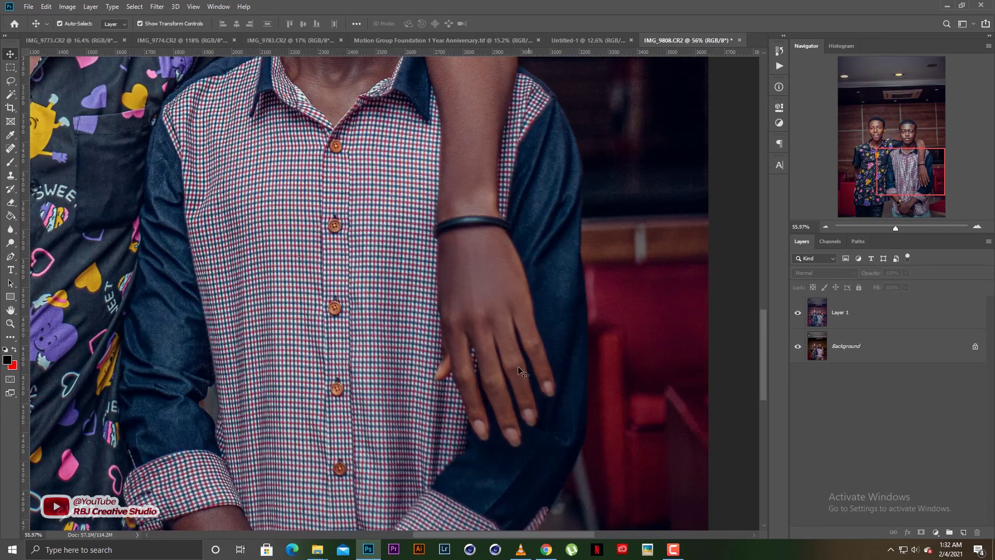
pyautogui.keyDown('alt'); pyautogui.scroll(-3, 486, 379); pyautogui.keyUp('alt')
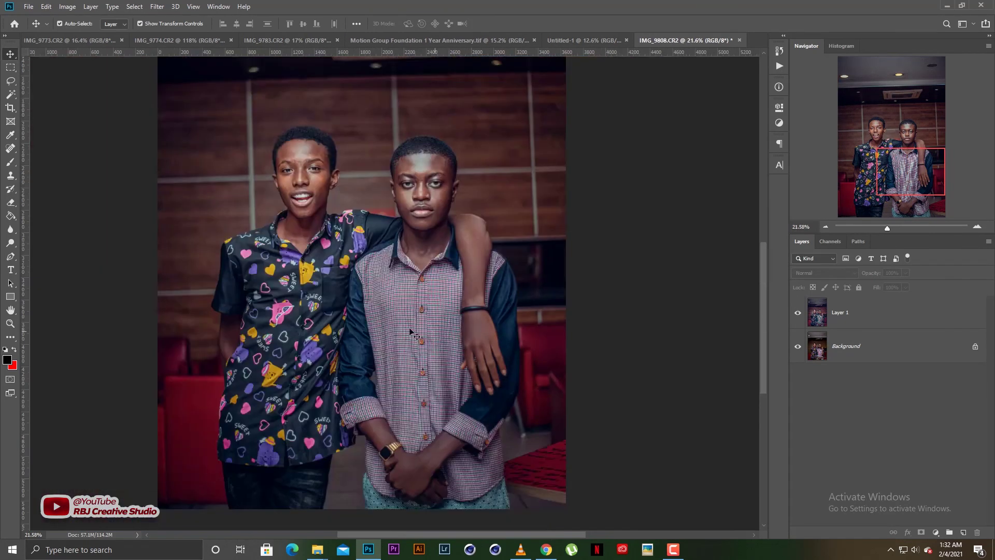
# Step: Copy the RBJ Creative Studio logo from IMG_9774 into IMG_9808, placing it on the wall beside the face of the man in the patterned shirt
pyautogui.click(196, 44)
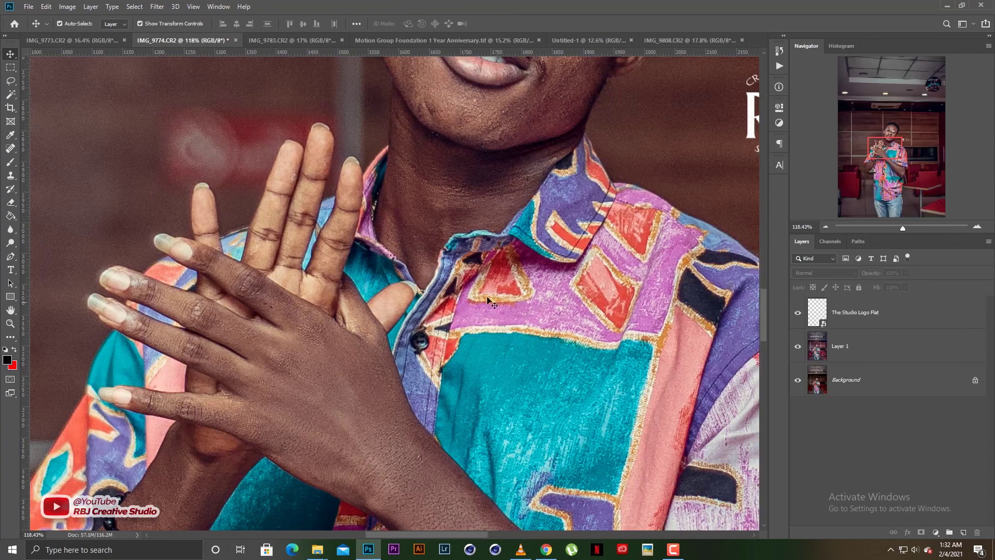
pyautogui.moveTo(764, 311); pyautogui.dragTo(766, 285)
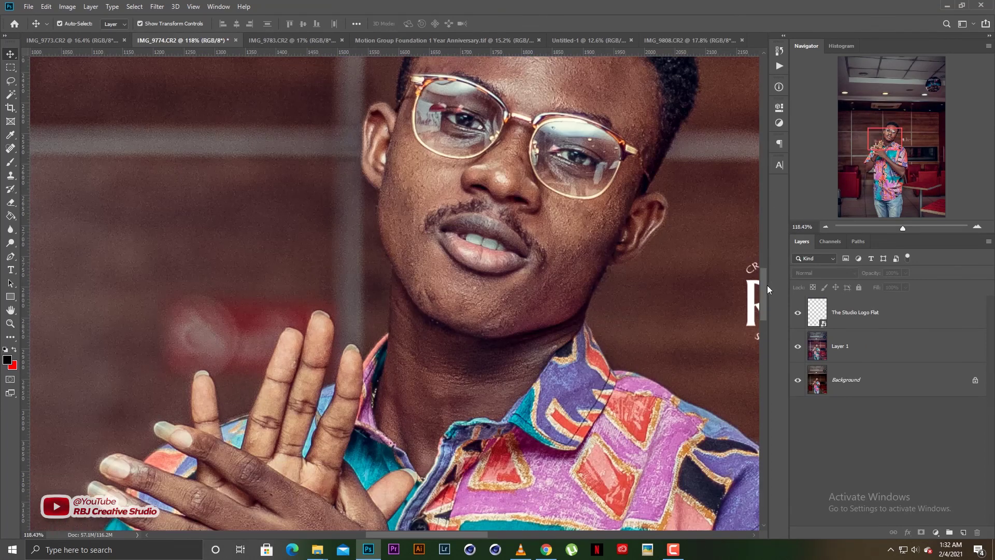
pyautogui.moveTo(669, 252); pyautogui.dragTo(430, 274)
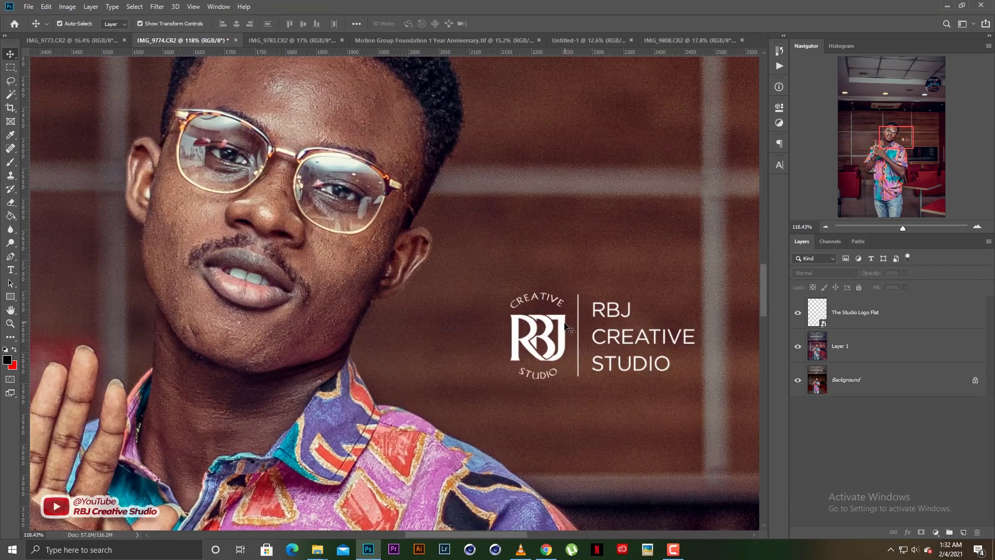
pyautogui.moveTo(569, 329); pyautogui.dragTo(260, 224)
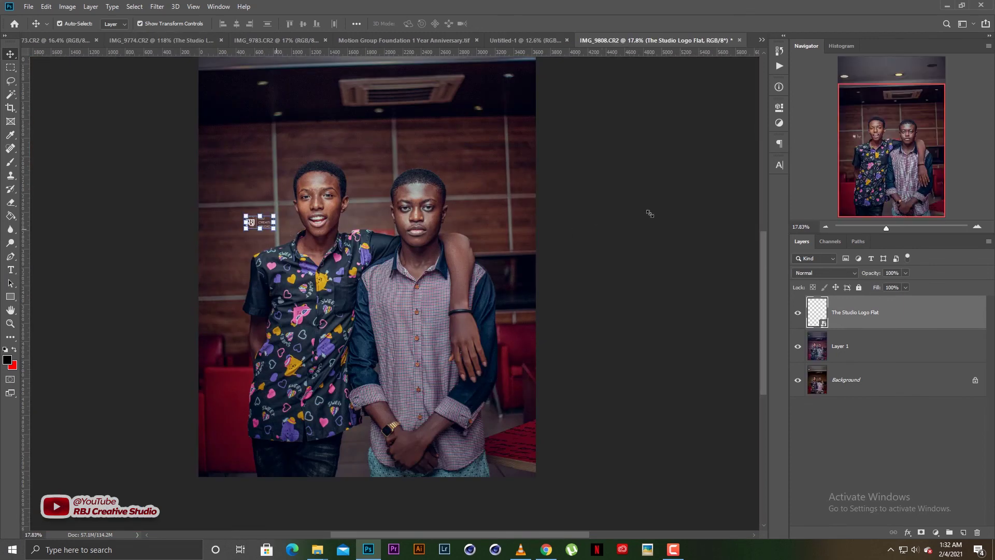
pyautogui.hotkey('ctrl', '0')
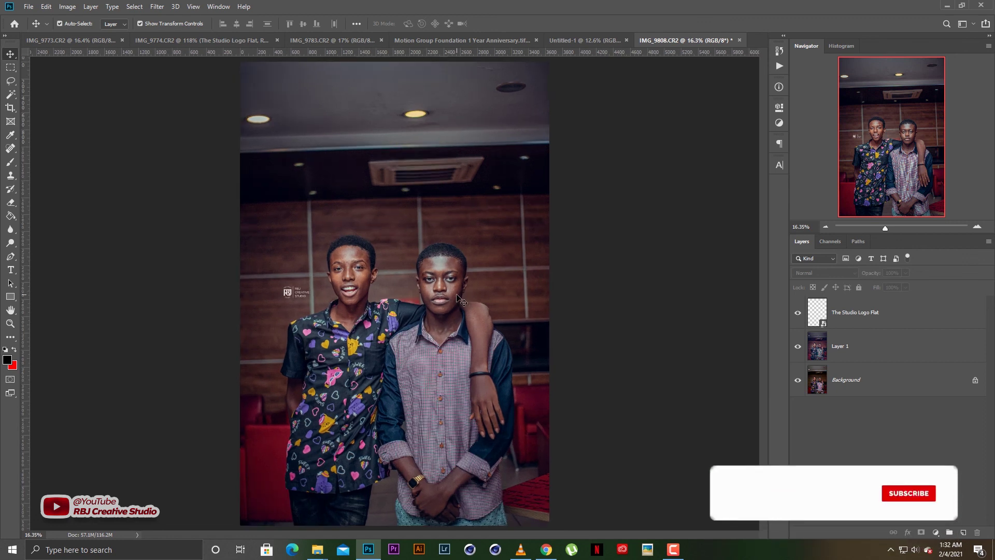
# Step: Save the image as a JPEG named IMG_9808 with quality 11 and the Baseline ("Standard") format
pyautogui.click(28, 6)
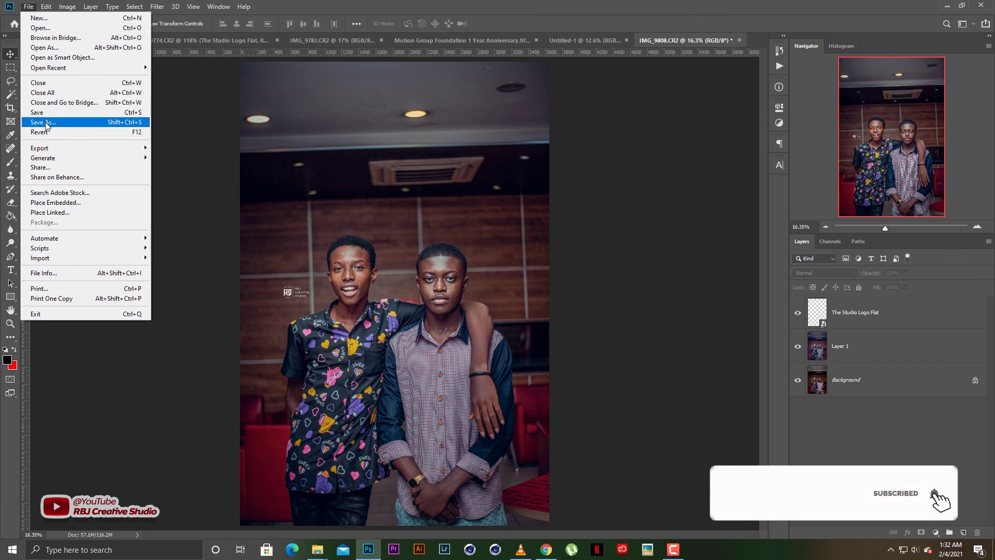
pyautogui.click(41, 122)
pyautogui.click(129, 284)
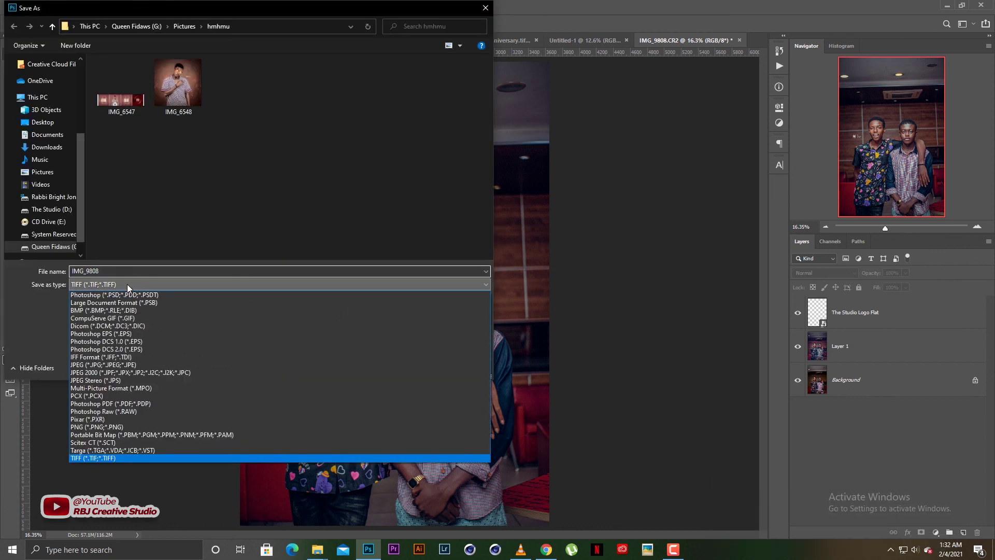
pyautogui.click(95, 365)
pyautogui.click(405, 364)
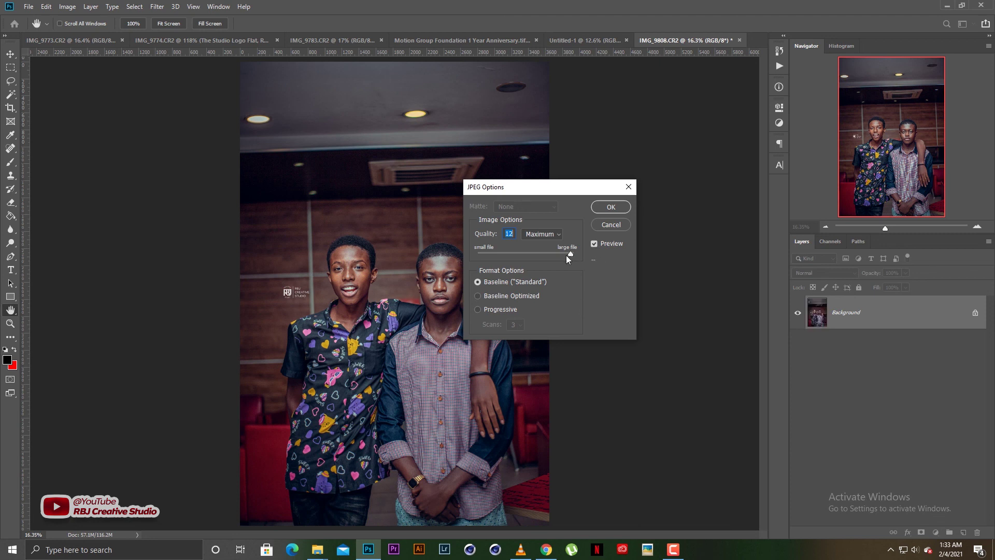
pyautogui.moveTo(572, 256); pyautogui.dragTo(565, 253)
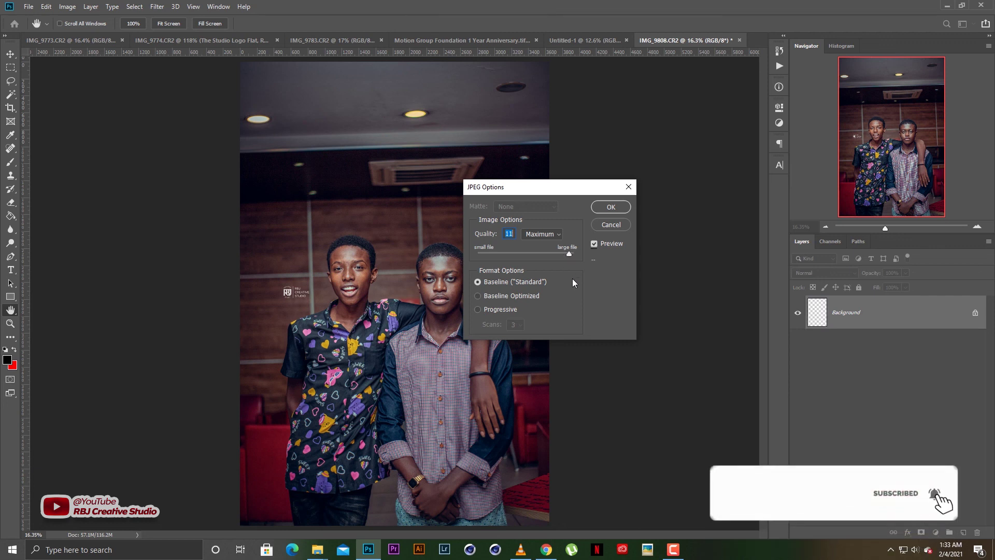
pyautogui.click(610, 207)
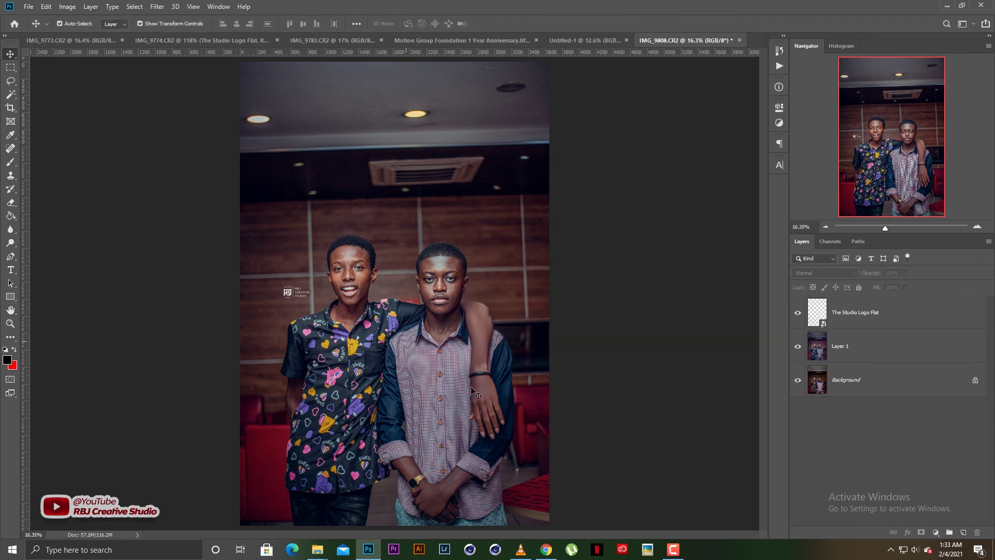
# Step: Review the branded portraits in IMG_9808, IMG_9774 and IMG_9773 up close
pyautogui.scroll(5, 406, 323)
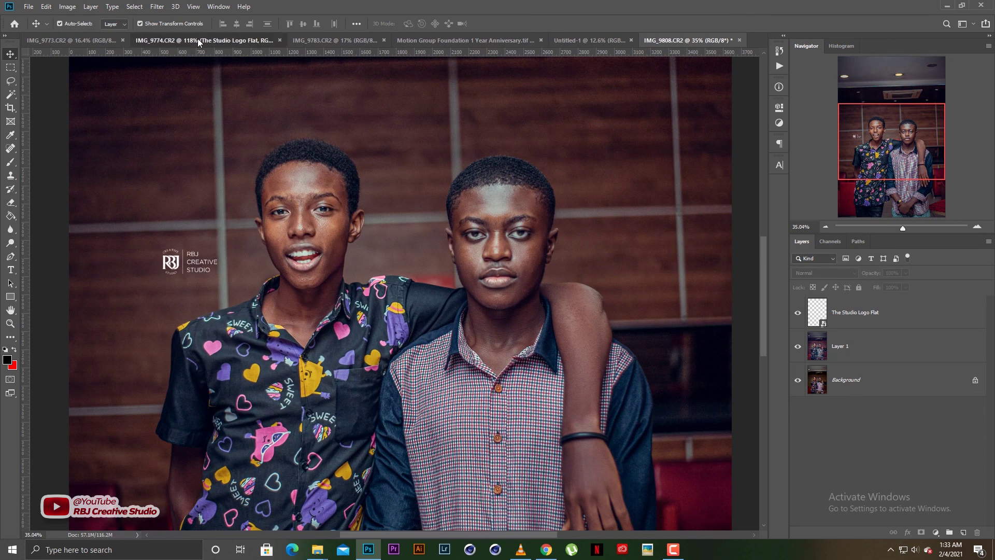
pyautogui.click(228, 40)
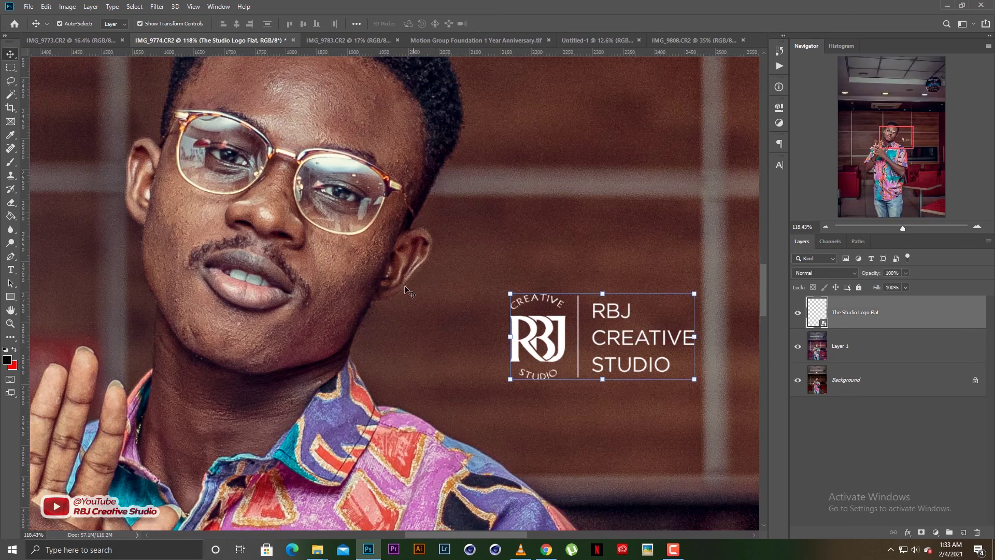
pyautogui.scroll(-3, 401, 285)
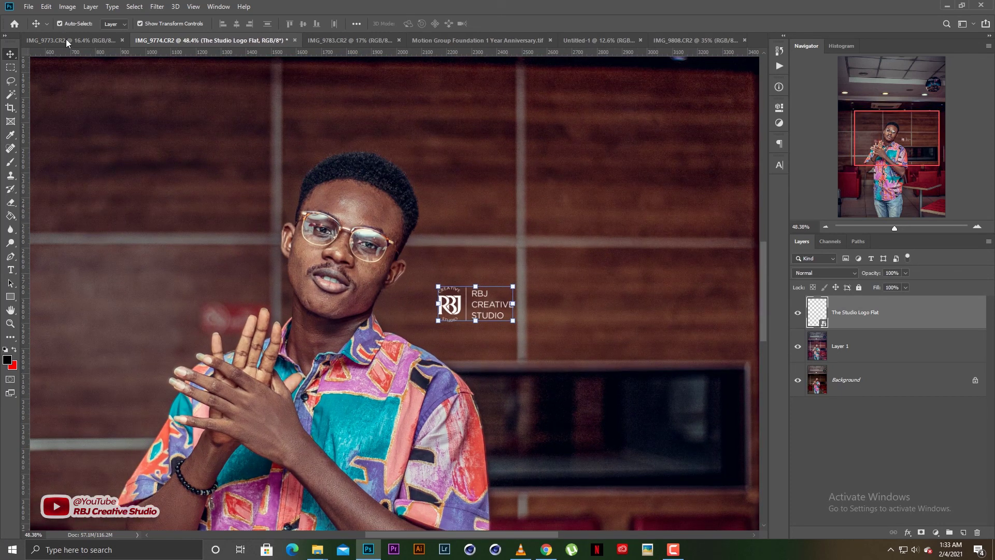
pyautogui.click(65, 41)
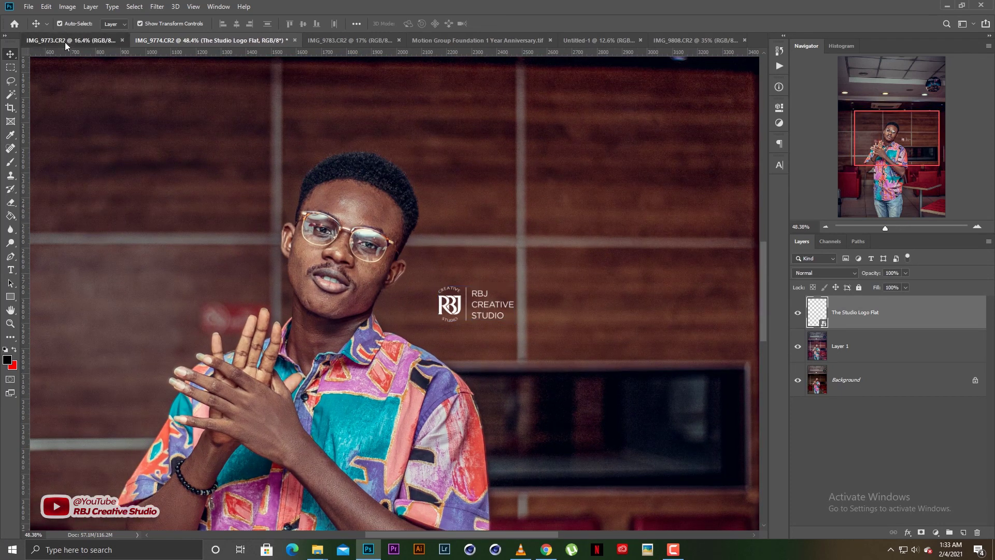
pyautogui.scroll(4, 403, 286)
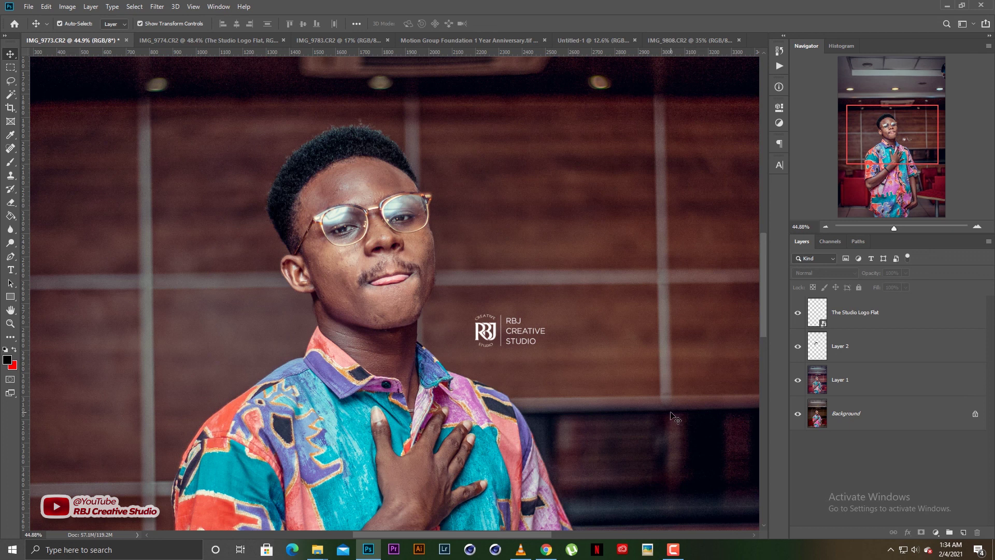
pyautogui.click(673, 552)
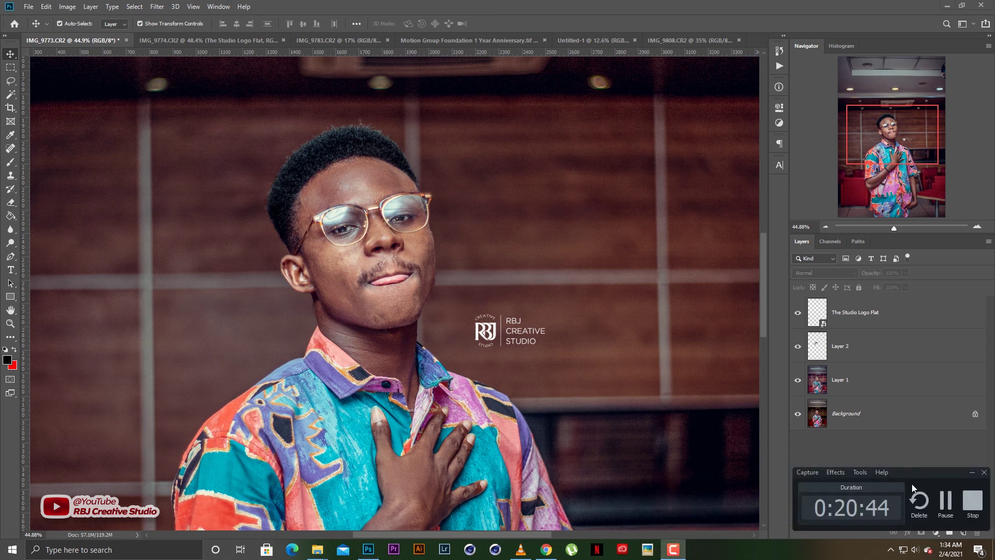
pyautogui.click(973, 502)
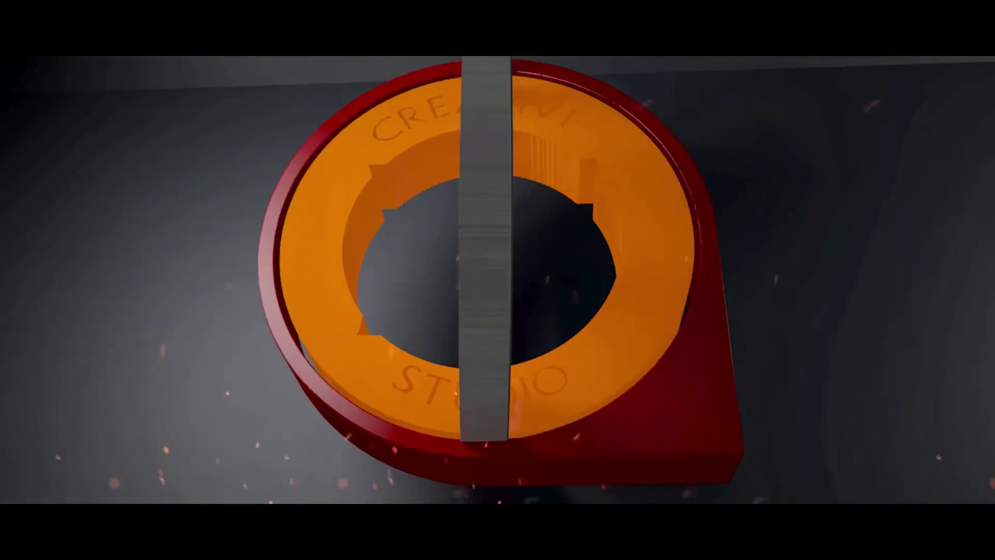